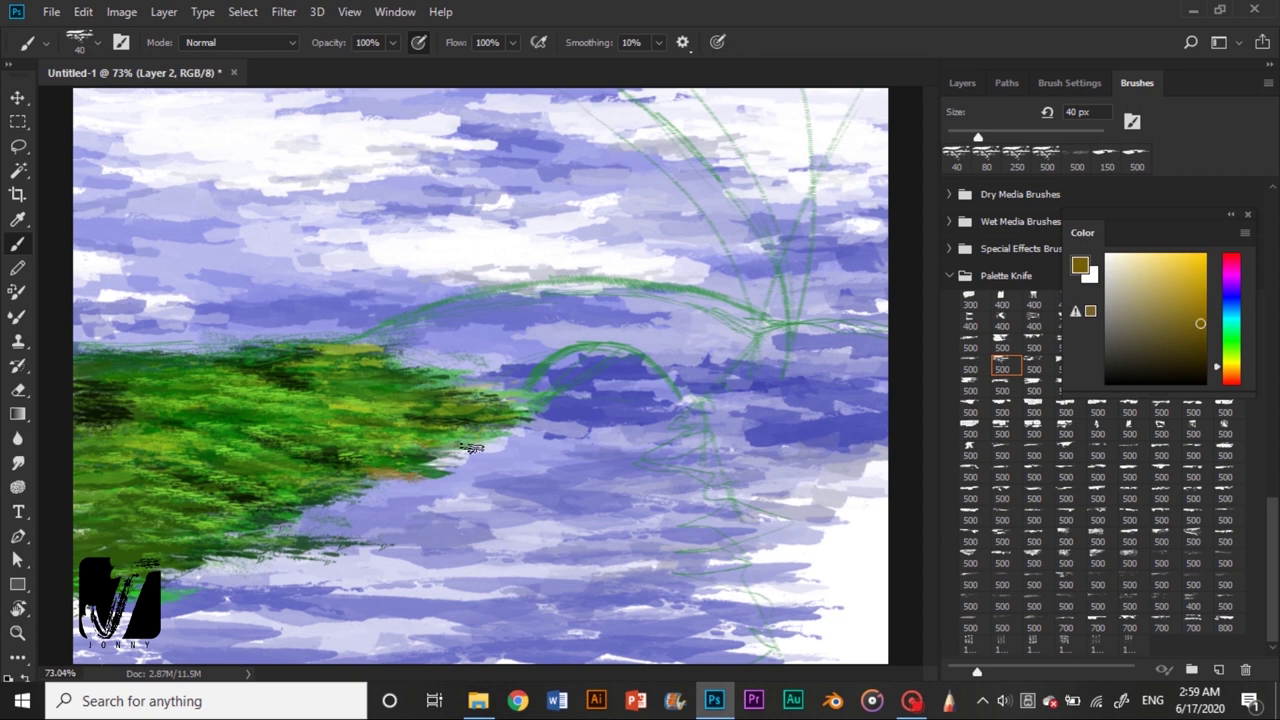
# Choose a broad palette-knife brush tip and save the painting as 'v 18'
pyautogui.click(1004, 540)
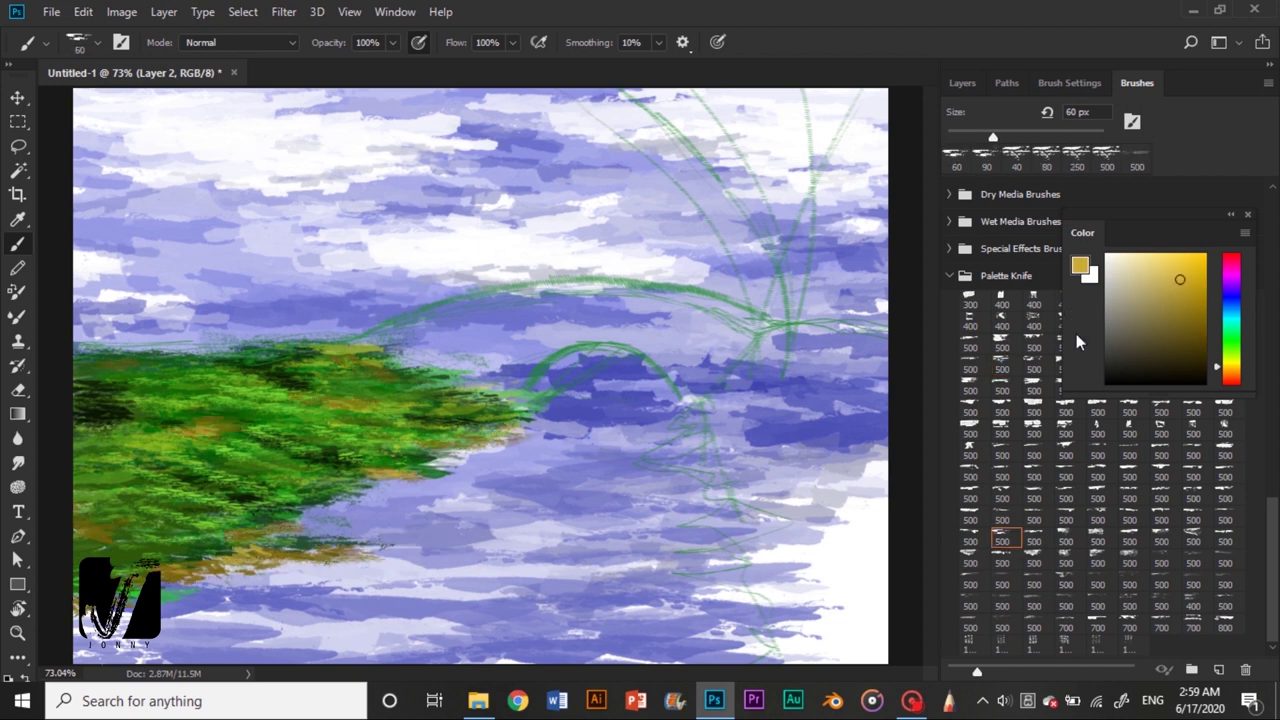
pyautogui.click(51, 11)
pyautogui.click(97, 206)
pyautogui.write('v 18')
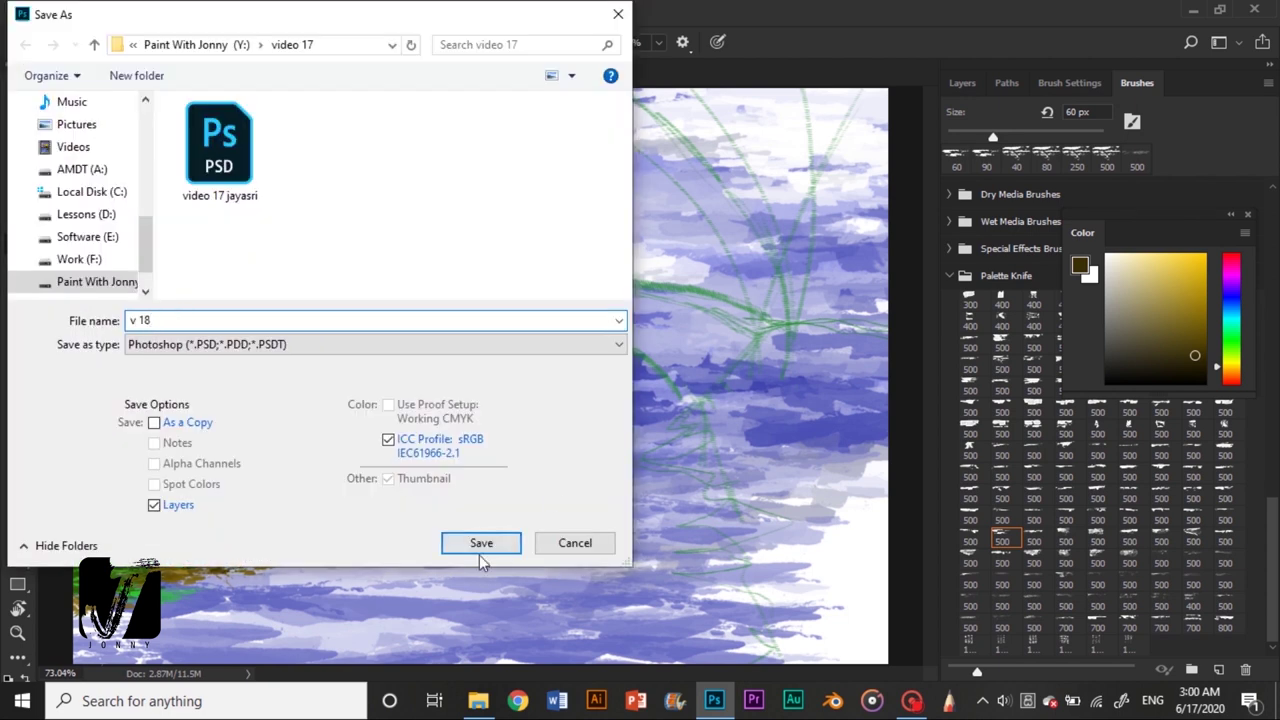
pyautogui.click(479, 545)
# Repaint the left foliage with lighter green strokes, then add a new empty layer
pyautogui.keyDown('alt'); pyautogui.click(400, 395); pyautogui.keyUp('alt')
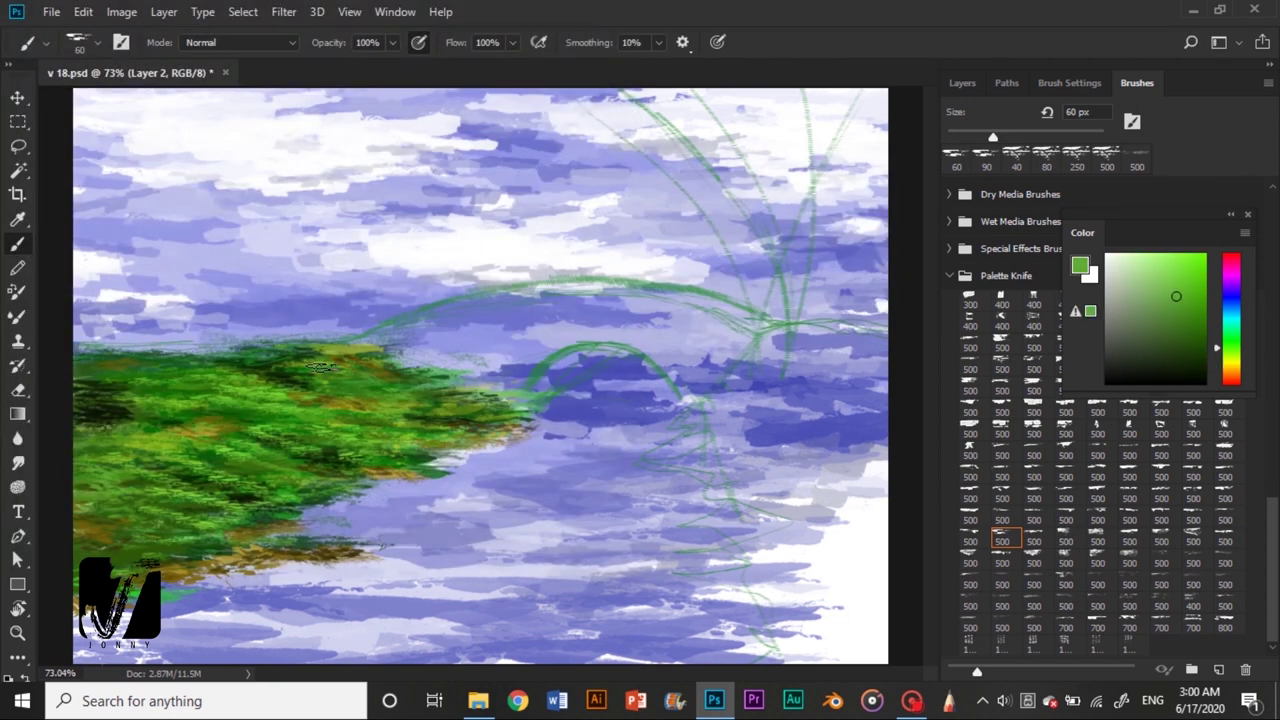
pyautogui.keyDown('alt'); pyautogui.click(229, 479); pyautogui.keyUp('alt')
pyautogui.moveTo(85, 415); pyautogui.dragTo(160, 365)
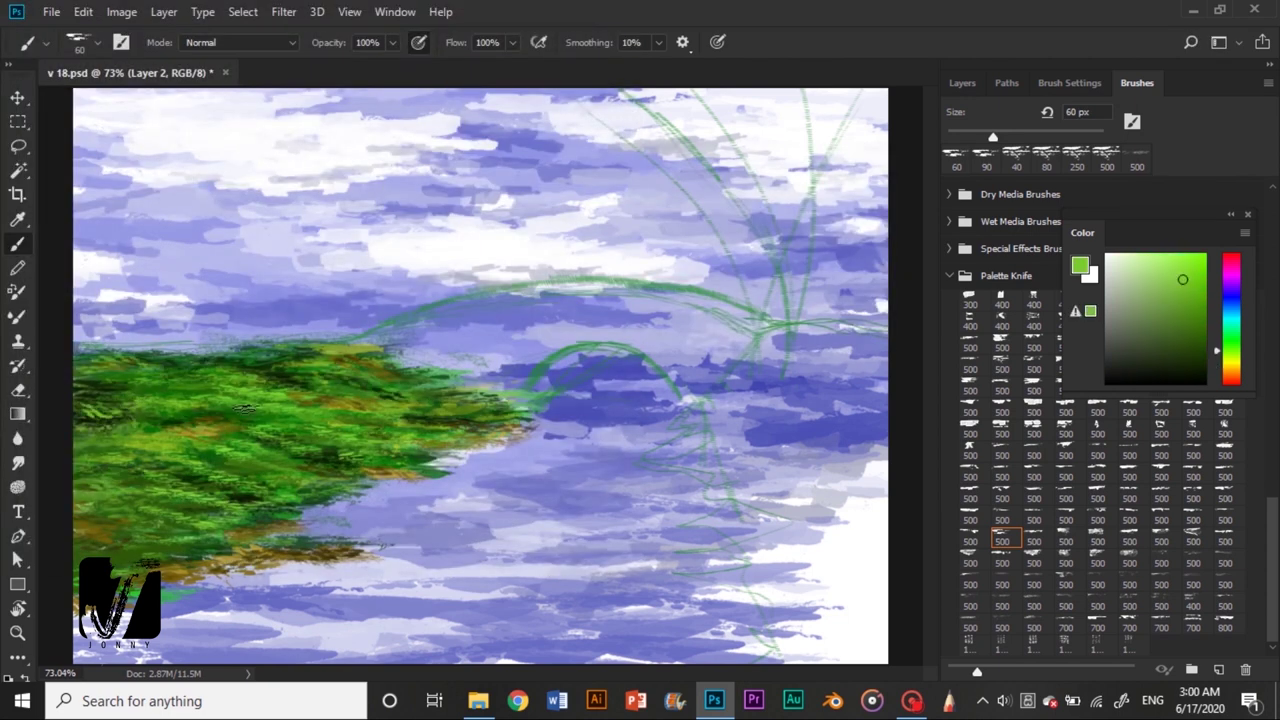
pyautogui.keyDown('alt'); pyautogui.click(241, 496); pyautogui.keyUp('alt')
pyautogui.press('F7')
pyautogui.hotkey('alt', '[')
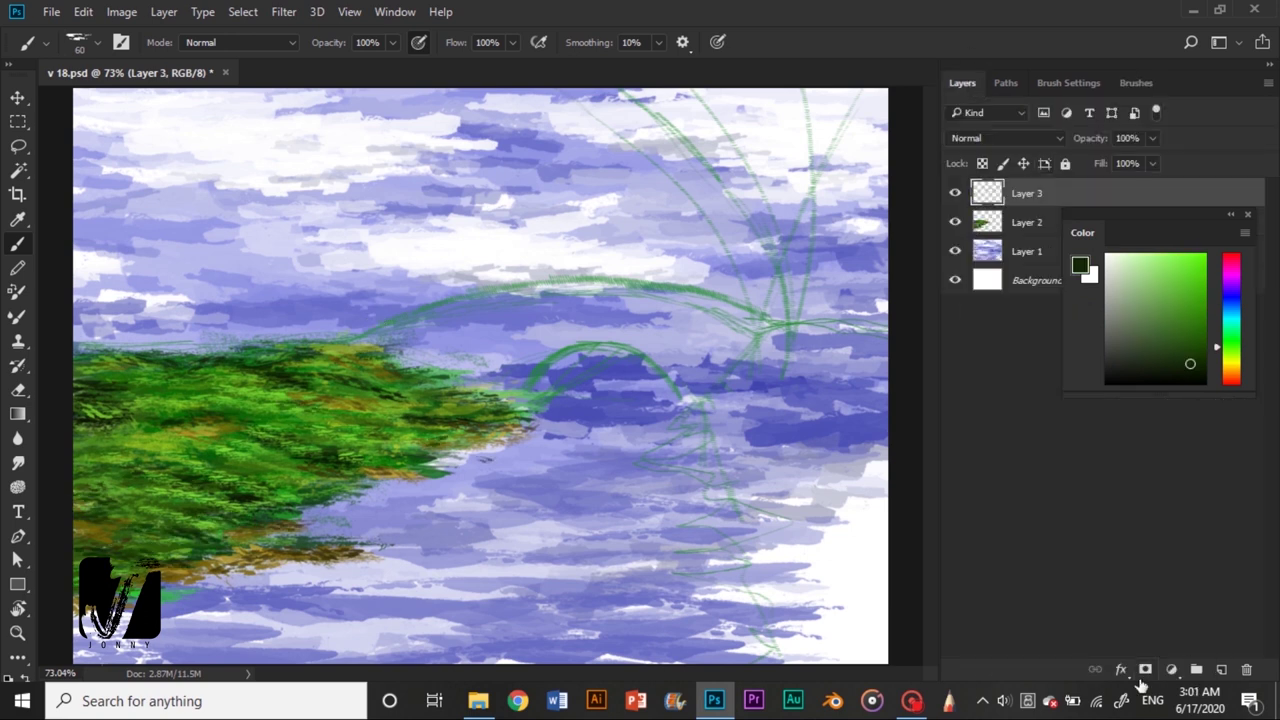
# Paint the ochre bridge deck and arch with a 30 px Palette Knife brush
pyautogui.press('F5')
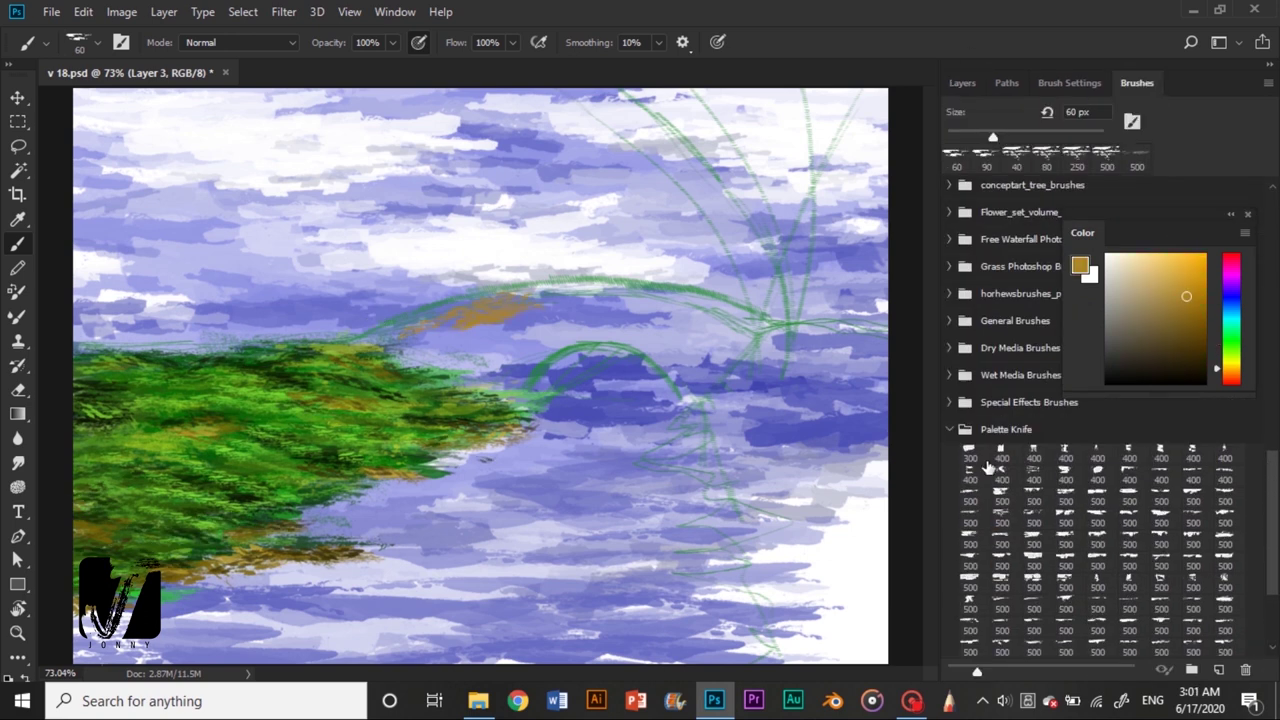
pyautogui.press('[')
pyautogui.press('[')
pyautogui.press('[')
pyautogui.moveTo(411, 325); pyautogui.dragTo(640, 330)
pyautogui.keyDown('alt'); pyautogui.click(560, 330); pyautogui.keyUp('alt')
pyautogui.moveTo(540, 330); pyautogui.dragTo(560, 345)
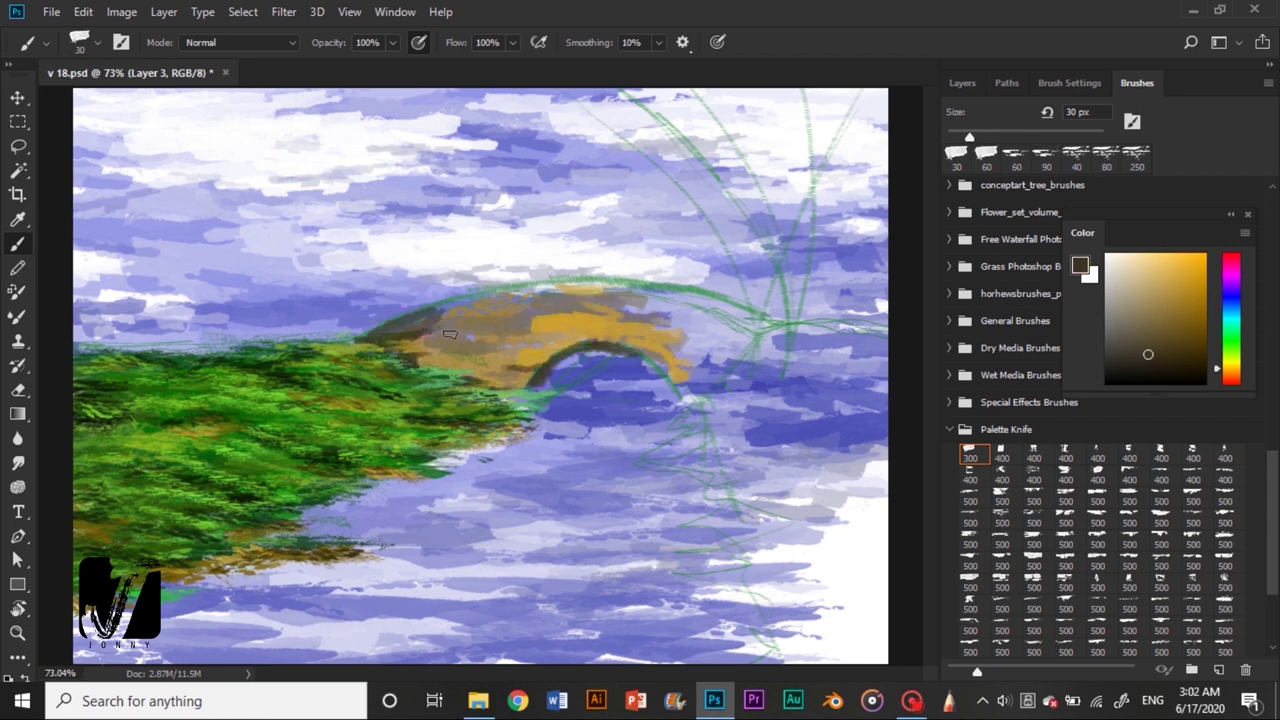
pyautogui.moveTo(678, 316); pyautogui.dragTo(745, 330)
pyautogui.moveTo(420, 320); pyautogui.dragTo(680, 380)
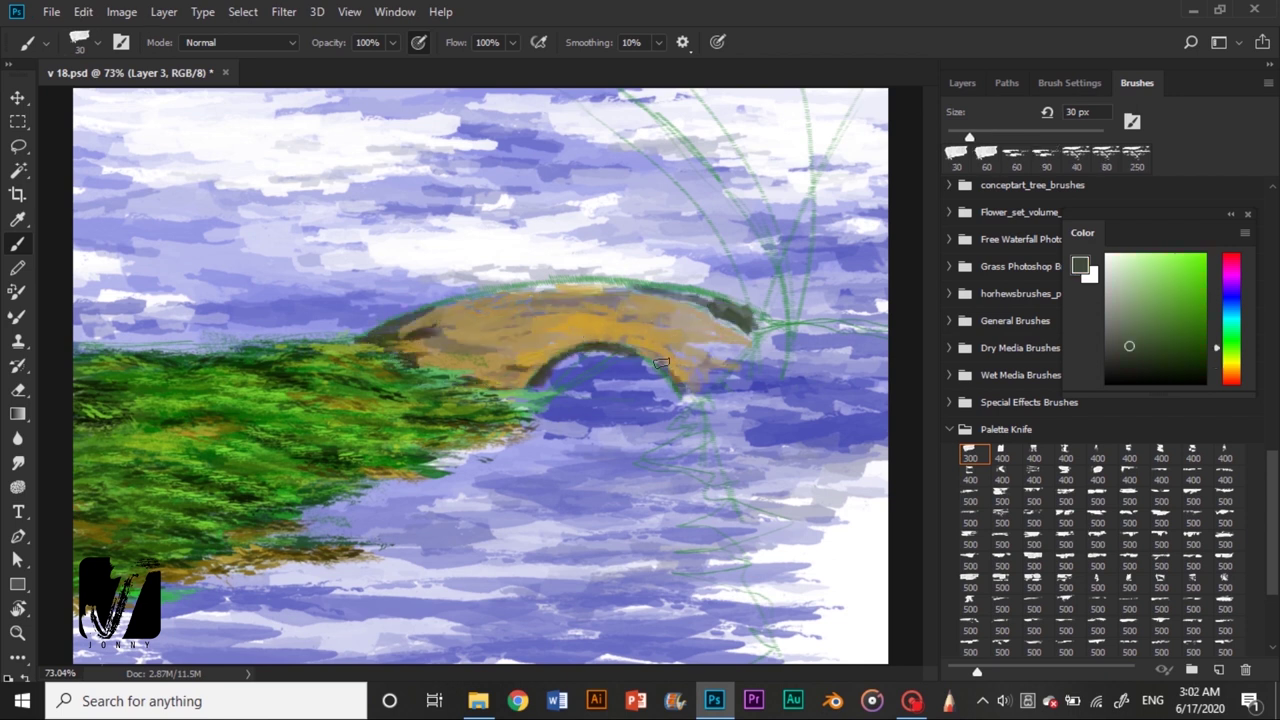
# Enlarge the brush, sample a darker green, and add a new layer beneath the bridge
pyautogui.press('F7')
pyautogui.hotkey('alt', '[')
pyautogui.press('F5')
pyautogui.press(']')
pyautogui.press(']')
pyautogui.press(']')
pyautogui.keyDown('alt'); pyautogui.click(580, 360); pyautogui.keyUp('alt')
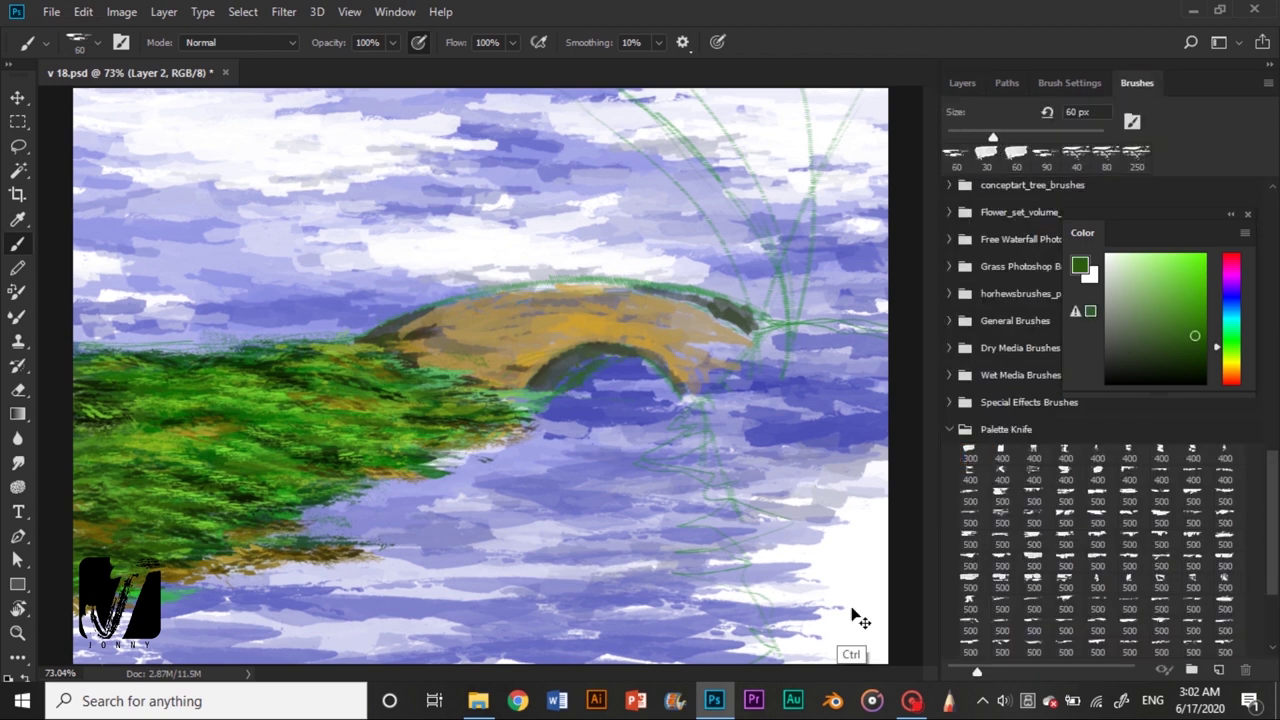
pyautogui.press('F7')
pyautogui.hotkey('alt', '[')
pyautogui.hotkey('alt', '[')
# Back on the bridge layer at 30 px, add orange strokes along the bridge
pyautogui.keyDown('alt'); pyautogui.click(578, 372); pyautogui.keyUp('alt')
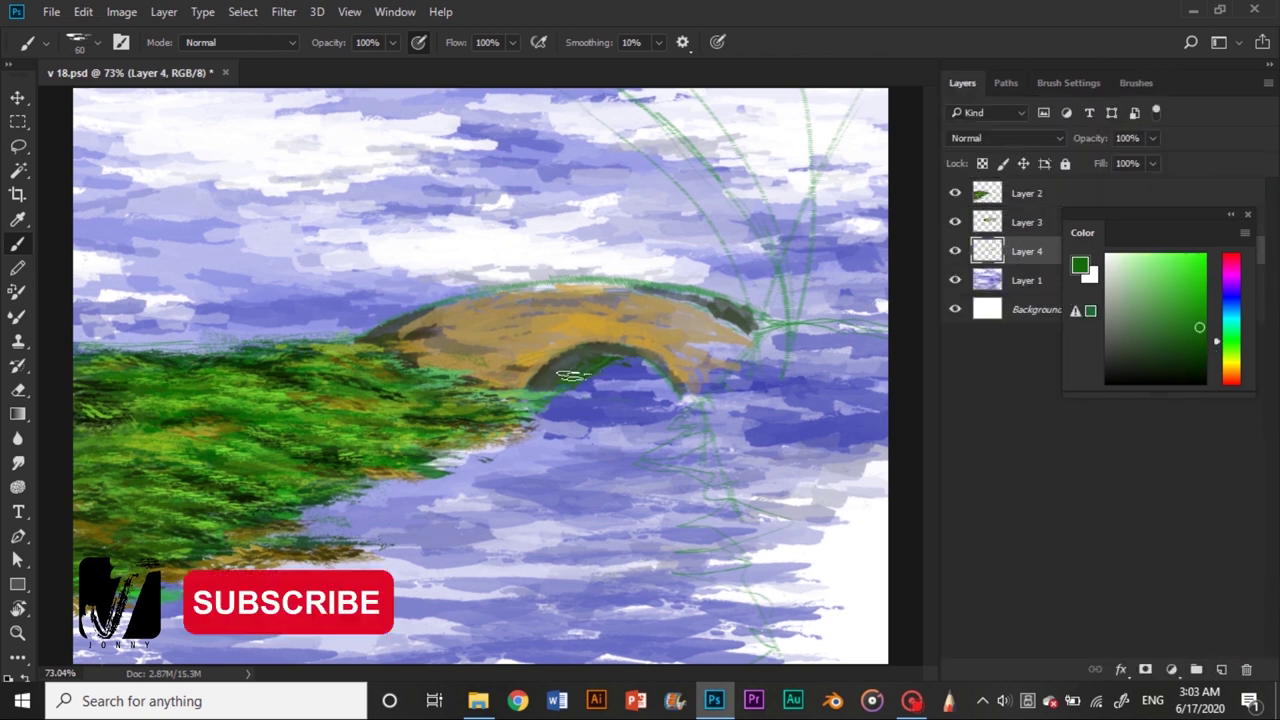
pyautogui.hotkey('alt', ']')
pyautogui.hotkey('alt', ']')
pyautogui.press('F5')
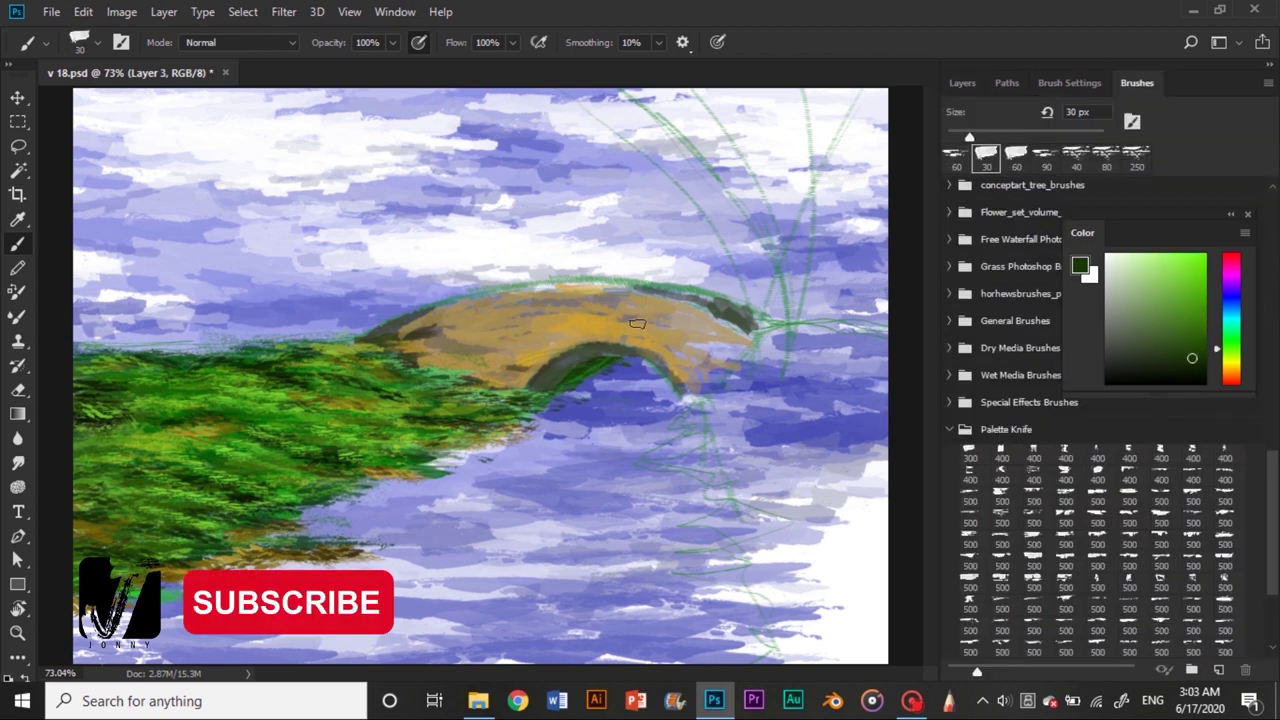
pyautogui.hotkey('alt', '[')
pyautogui.keyDown('alt'); pyautogui.click(640, 330); pyautogui.keyUp('alt')
pyautogui.press('[')
pyautogui.press('[')
pyautogui.press('[')
pyautogui.moveTo(600, 345); pyautogui.dragTo(700, 335)
pyautogui.moveTo(510, 330); pyautogui.dragTo(700, 340)
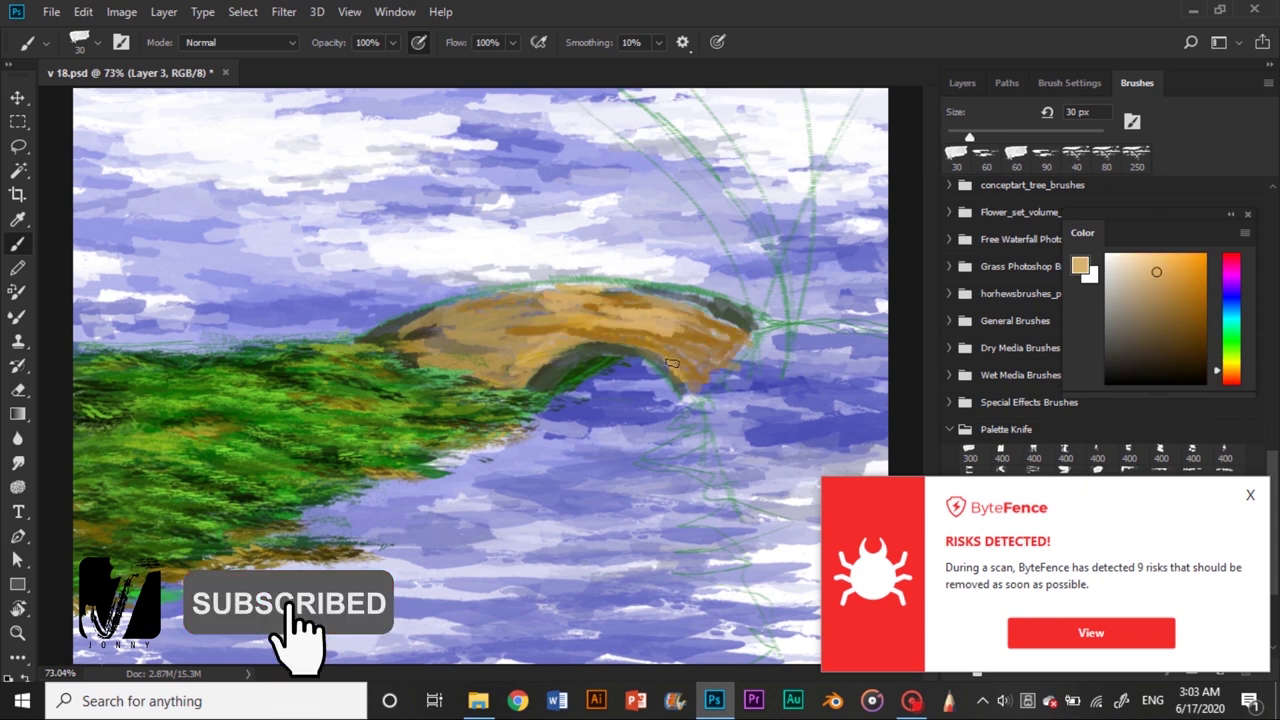
# On a new layer, paint dark green strokes right of the bridge with a larger brush
pyautogui.keyDown('alt'); pyautogui.click(420, 385); pyautogui.keyUp('alt')
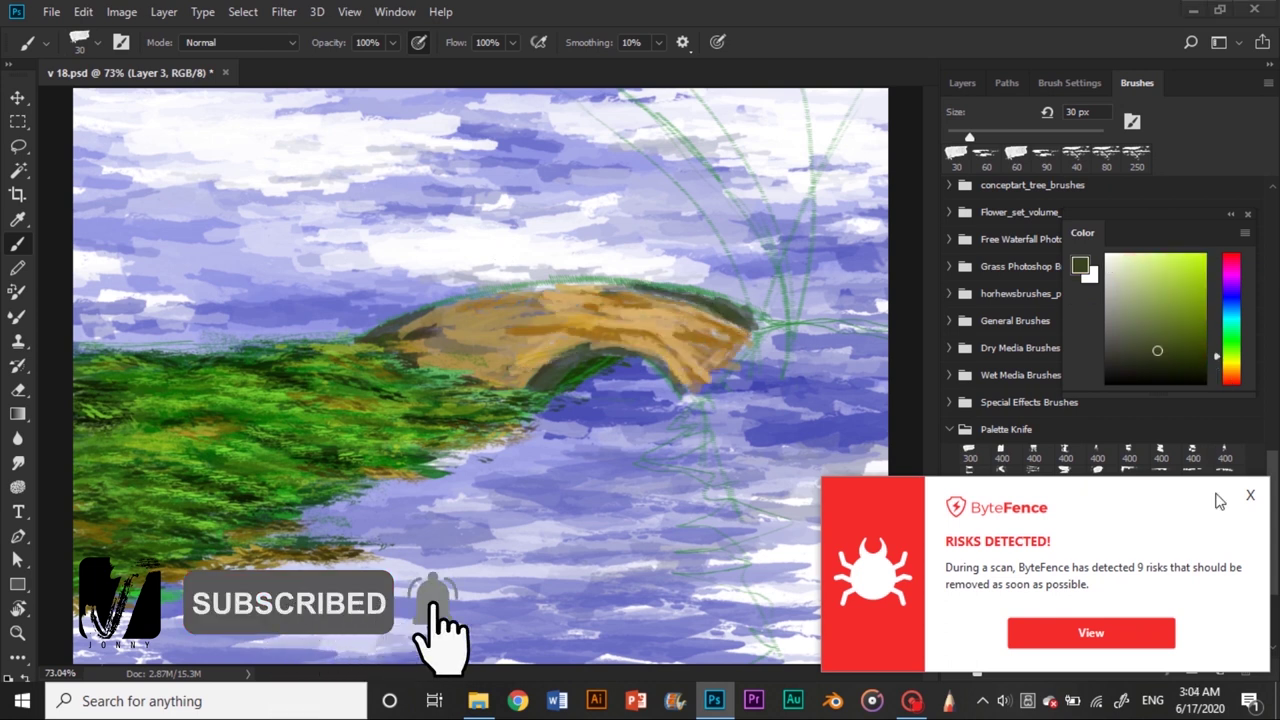
pyautogui.press('F7')
pyautogui.hotkey('ctrl', 'shift', 'alt', 'n')
pyautogui.press('F5')
pyautogui.press(']')
pyautogui.press(']')
pyautogui.press(']')
pyautogui.moveTo(830, 358)
pyautogui.mouseDown()
pyautogui.moveTo(750, 376)
pyautogui.moveTo(670, 450)
pyautogui.mouseUp()
pyautogui.keyDown('alt'); pyautogui.click(750, 376); pyautogui.keyUp('alt')
# Block in the right bank with wide palette-knife strokes in green, brown and yellow
pyautogui.click(1097, 540)
pyautogui.moveTo(860, 400)
pyautogui.mouseDown()
pyautogui.moveTo(850, 495)
pyautogui.moveTo(800, 605)
pyautogui.moveTo(912, 345)
pyautogui.moveTo(700, 470)
pyautogui.mouseUp()
pyautogui.press('[')
pyautogui.press('[')
pyautogui.press('[')
pyautogui.keyDown('alt'); pyautogui.click(700, 340); pyautogui.keyUp('alt')
pyautogui.press('[')
pyautogui.press('[')
pyautogui.press('[')
pyautogui.keyDown('alt'); pyautogui.click(720, 408); pyautogui.keyUp('alt')
pyautogui.moveTo(760, 510); pyautogui.dragTo(860, 400)
pyautogui.keyDown('alt'); pyautogui.click(780, 425); pyautogui.keyUp('alt')
pyautogui.moveTo(840, 540)
pyautogui.mouseDown()
pyautogui.moveTo(688, 376)
pyautogui.moveTo(870, 420)
pyautogui.mouseUp()
# Add fresh green strokes and dark green at the lower right using 60–100 px brushes
pyautogui.keyDown('alt'); pyautogui.click(700, 385); pyautogui.keyUp('alt')
pyautogui.press('[')
pyautogui.press('[')
pyautogui.press('[')
pyautogui.moveTo(780, 320); pyautogui.dragTo(845, 484)
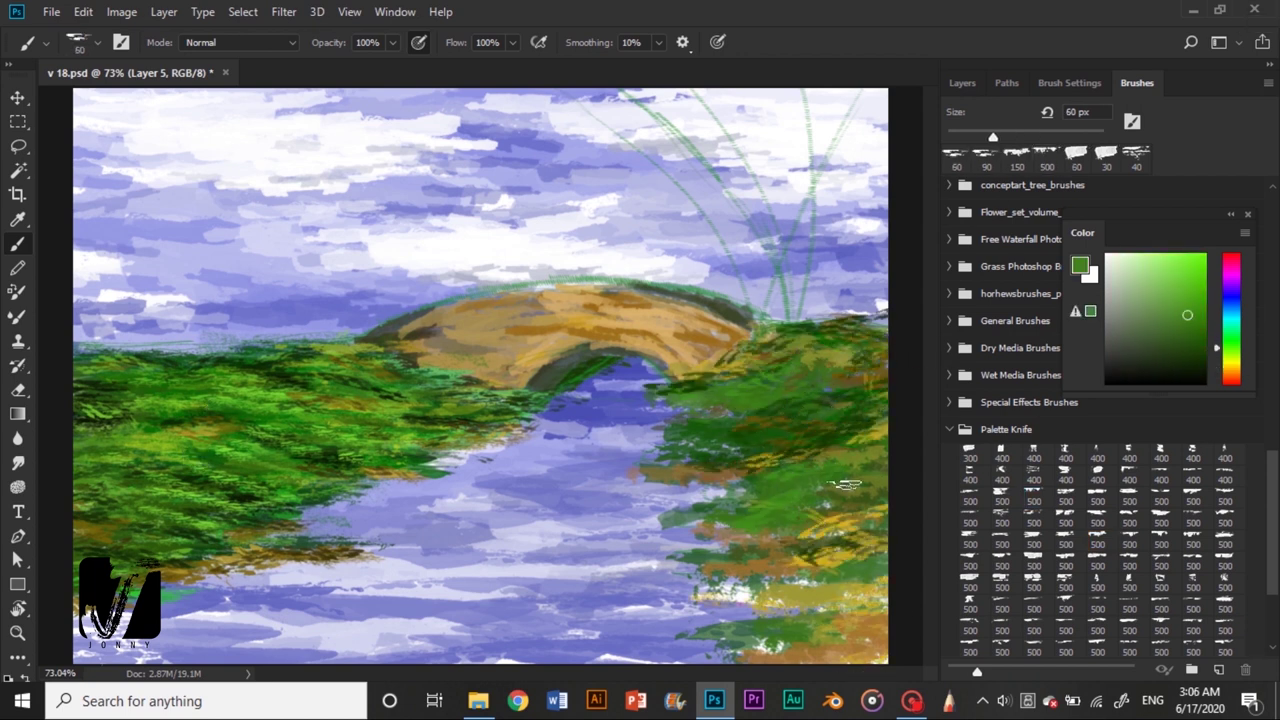
pyautogui.keyDown('alt'); pyautogui.click(840, 392); pyautogui.keyUp('alt')
pyautogui.keyDown('alt'); pyautogui.click(760, 540); pyautogui.keyUp('alt')
pyautogui.press(']')
pyautogui.press(']')
pyautogui.press(']')
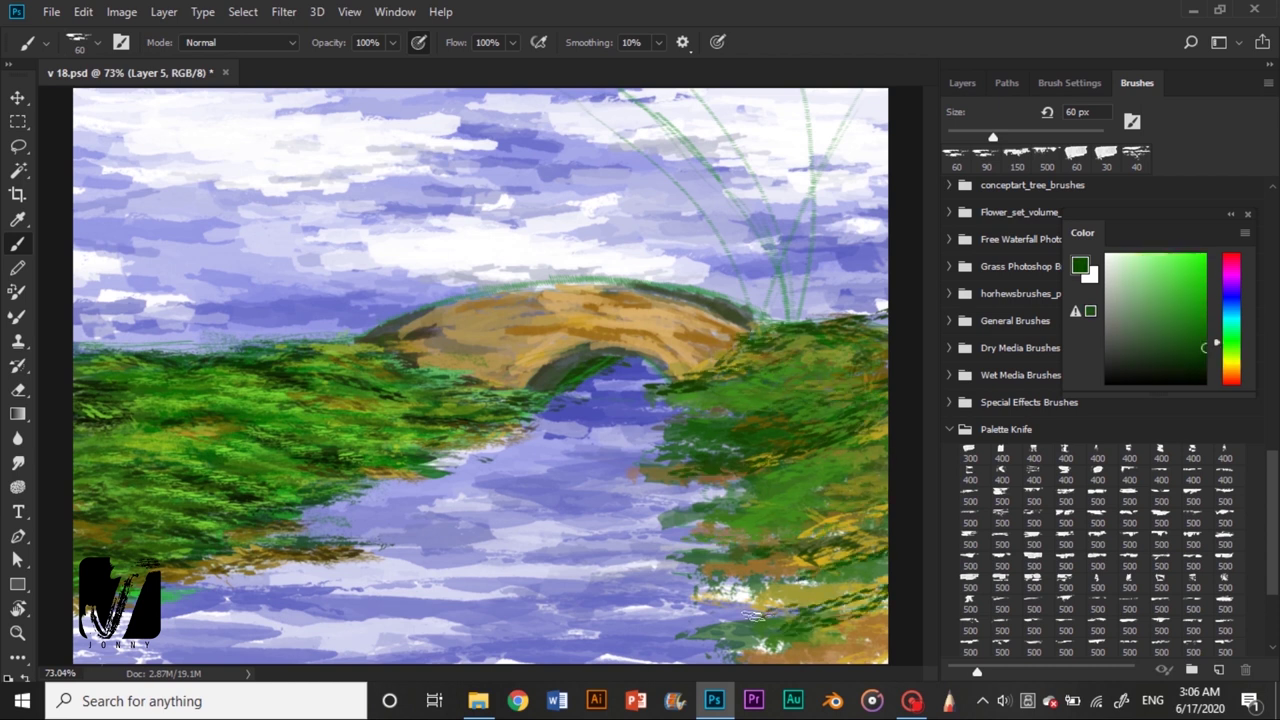
pyautogui.moveTo(780, 610); pyautogui.dragTo(808, 510)
# Add near-black green and brown strokes across the lower right and lower middle
pyautogui.moveTo(1134, 333); pyautogui.dragTo(1154, 374)
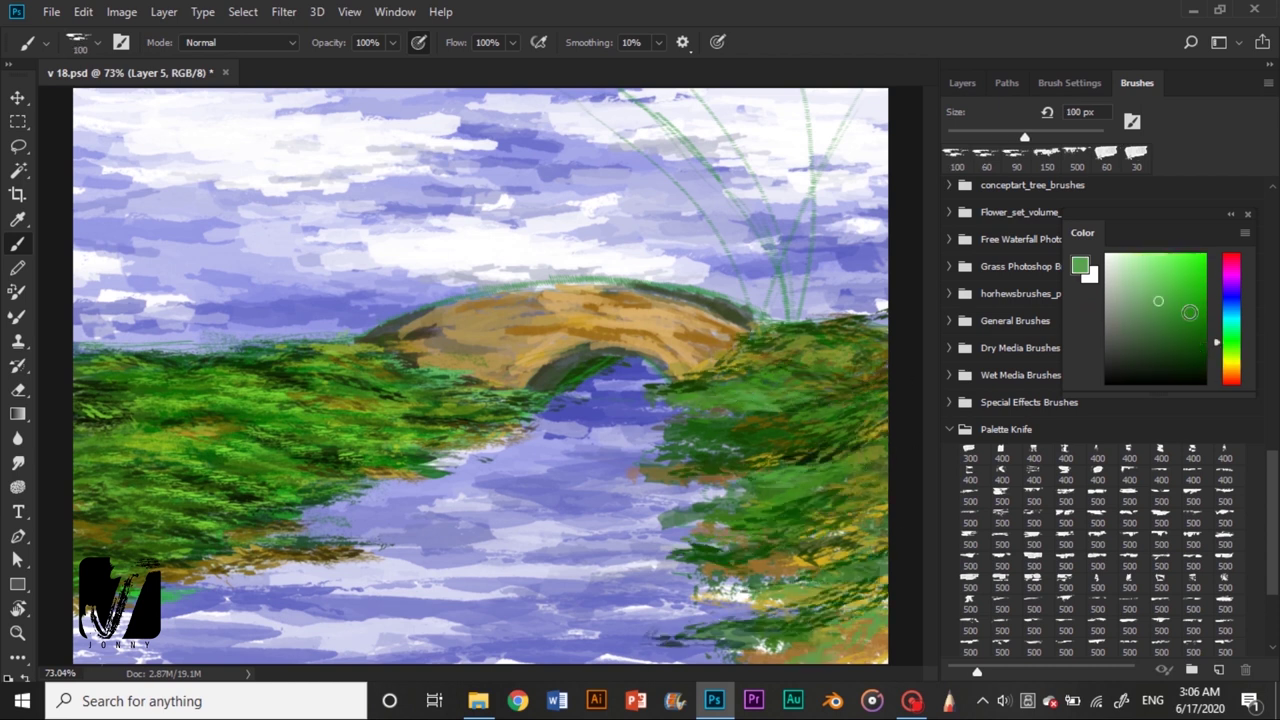
pyautogui.press('[')
pyautogui.press('[')
pyautogui.press('[')
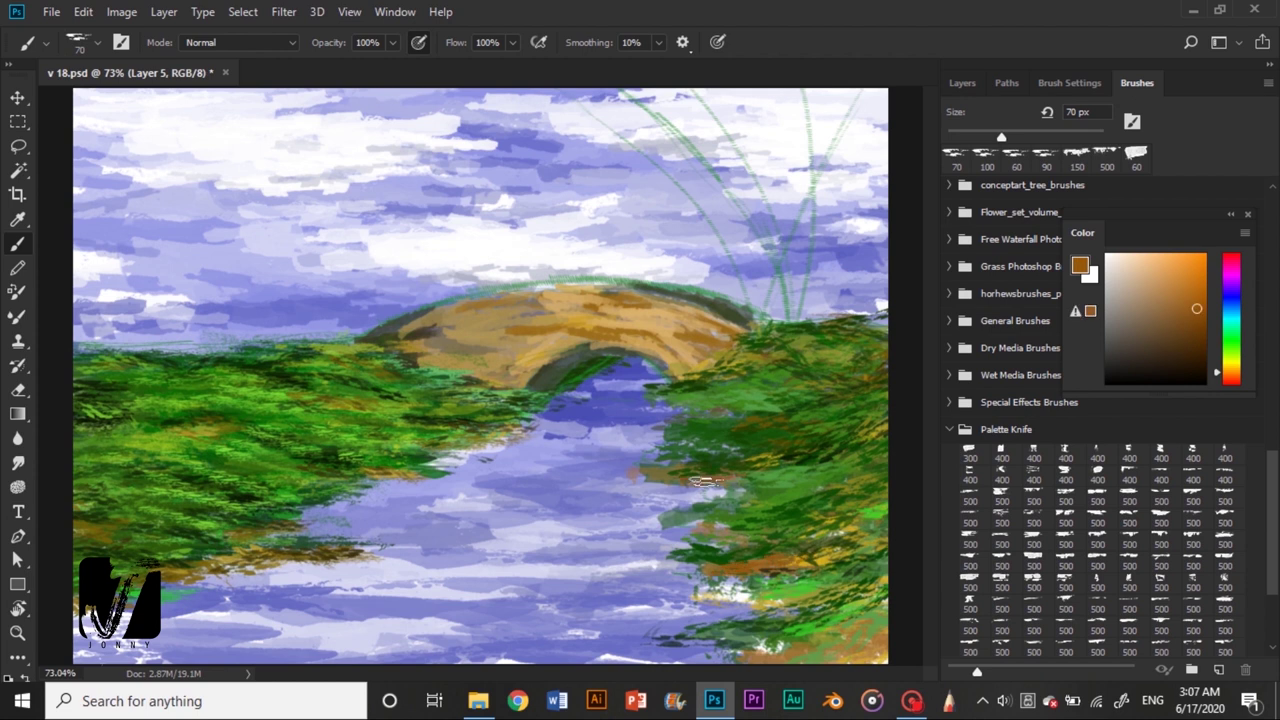
pyautogui.keyDown('alt'); pyautogui.click(880, 612); pyautogui.keyUp('alt')
pyautogui.moveTo(870, 622)
pyautogui.mouseDown()
pyautogui.moveTo(880, 612)
pyautogui.moveTo(750, 600)
pyautogui.mouseUp()
pyautogui.keyDown('alt'); pyautogui.click(855, 612); pyautogui.keyUp('alt')
pyautogui.moveTo(700, 560); pyautogui.dragTo(595, 540)
pyautogui.moveTo(690, 520); pyautogui.dragTo(880, 541)
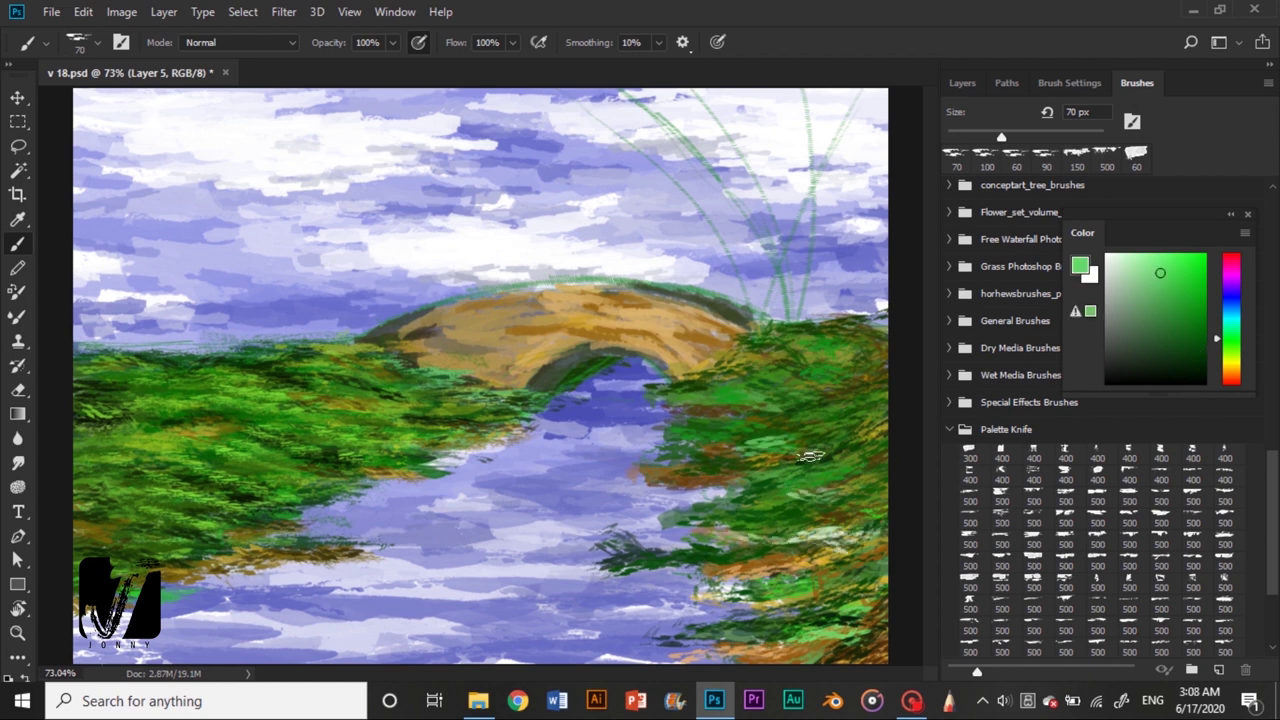
# Paint more dark green over the right bank near the bridge
pyautogui.keyDown('alt'); pyautogui.click(870, 312); pyautogui.keyUp('alt')
pyautogui.moveTo(843, 398); pyautogui.dragTo(700, 415)
pyautogui.moveTo(850, 320); pyautogui.dragTo(690, 360)
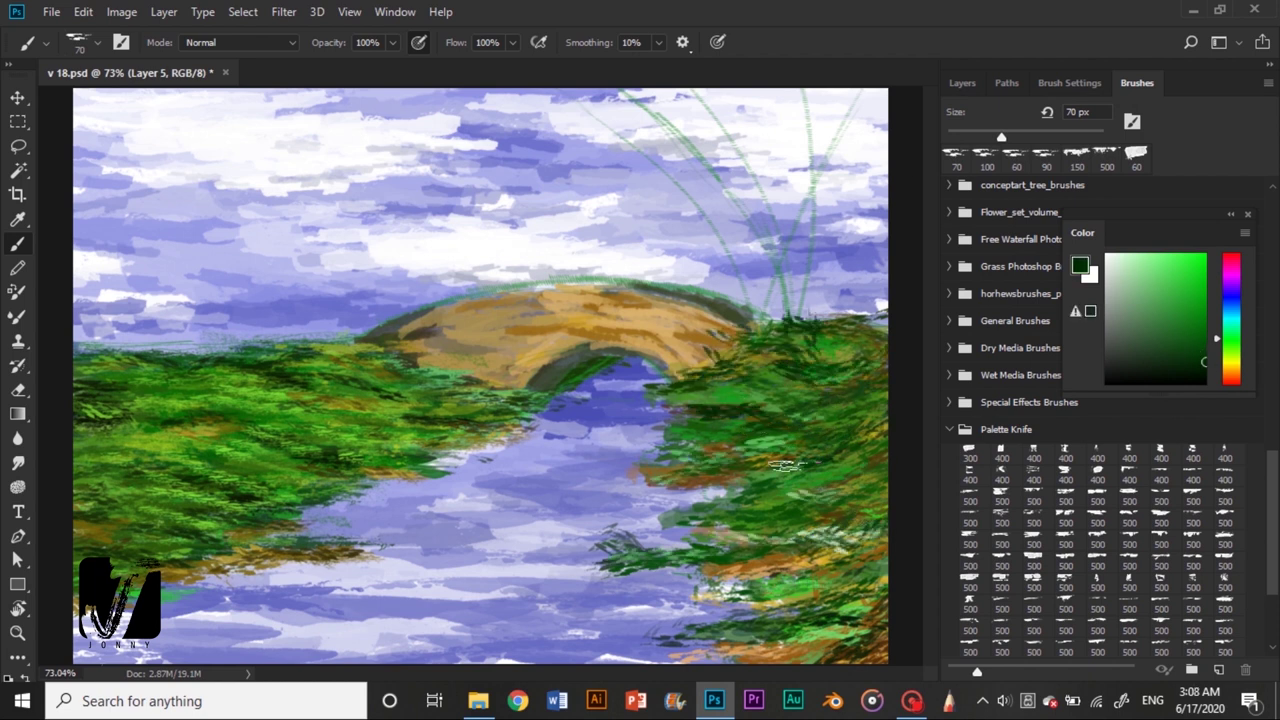
pyautogui.moveTo(840, 440); pyautogui.dragTo(805, 495)
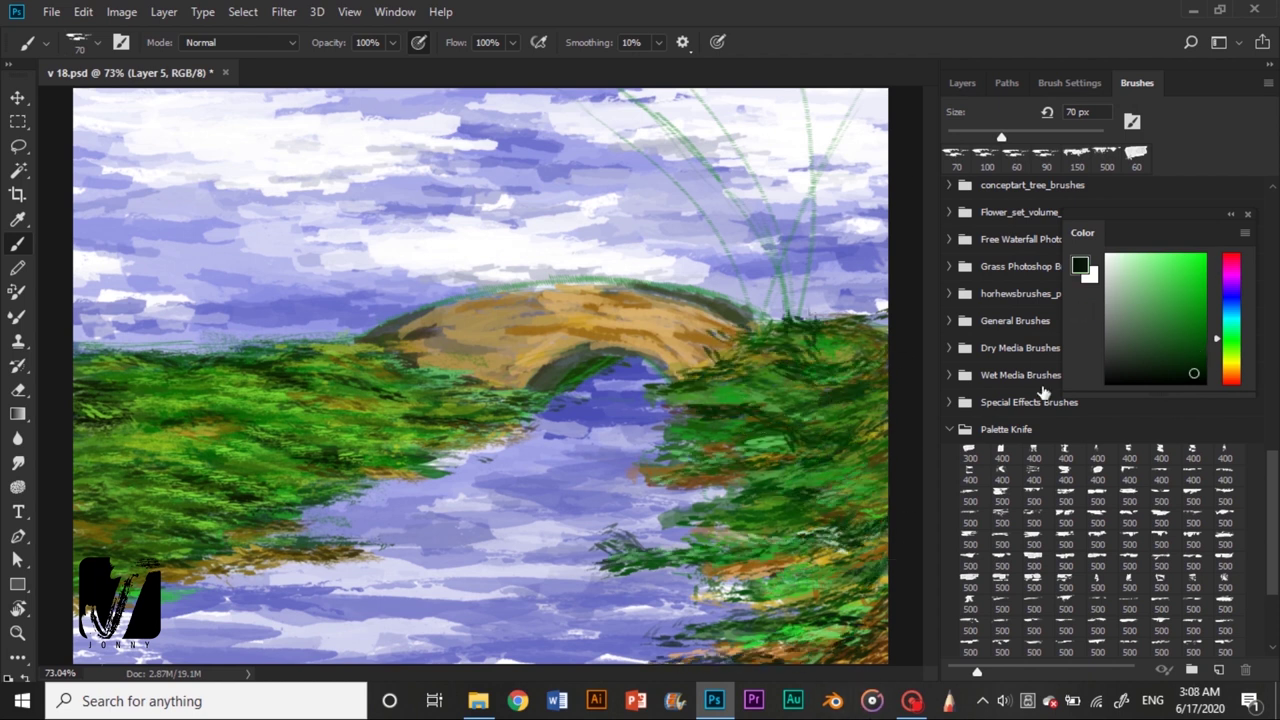
# Try several greens and golden yellows, briefly switching to smudge and back to the brush
pyautogui.click(1232, 367)
pyautogui.keyDown('alt'); pyautogui.click(657, 395); pyautogui.keyUp('alt')
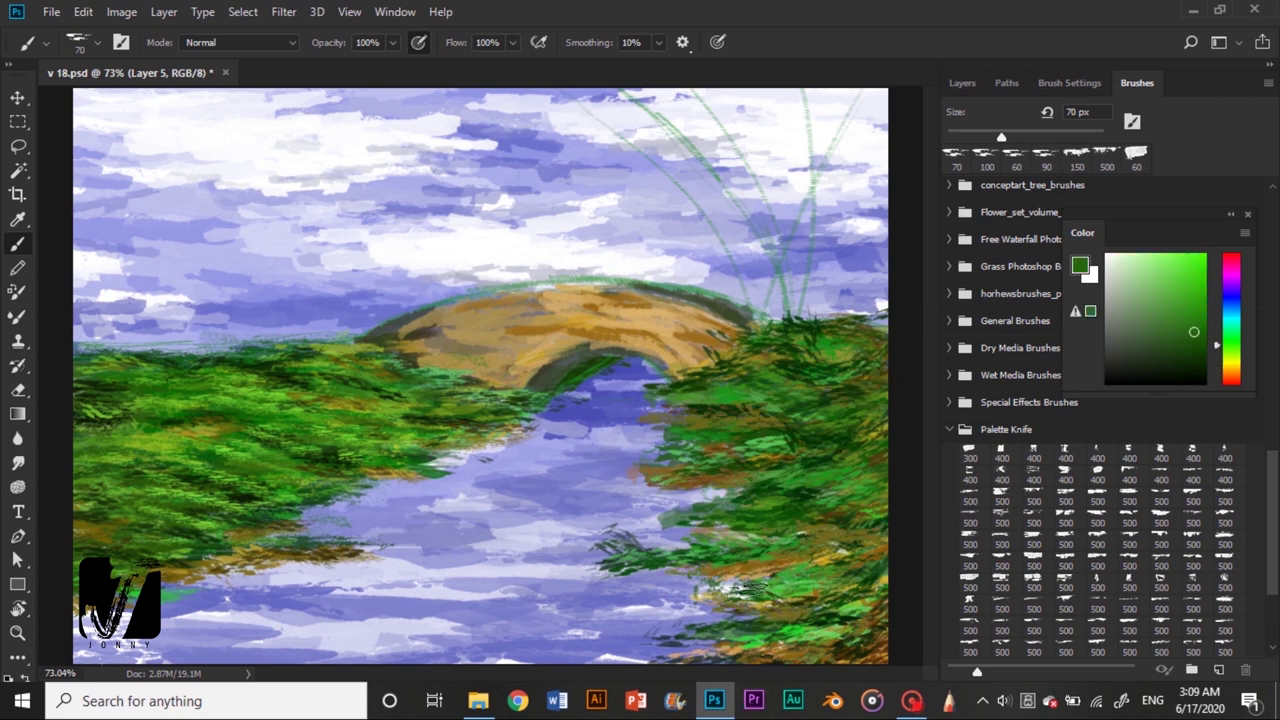
pyautogui.keyDown('alt'); pyautogui.click(780, 550); pyautogui.keyUp('alt')
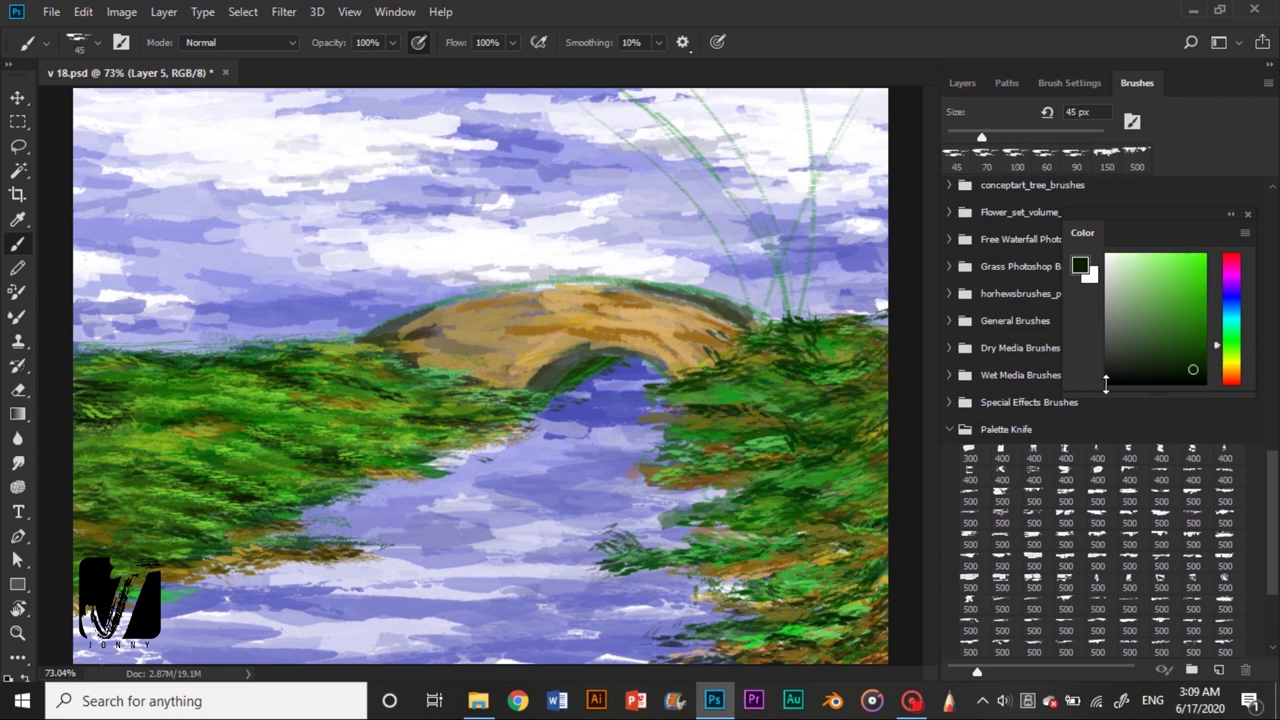
pyautogui.keyDown('alt'); pyautogui.click(888, 607); pyautogui.keyUp('alt')
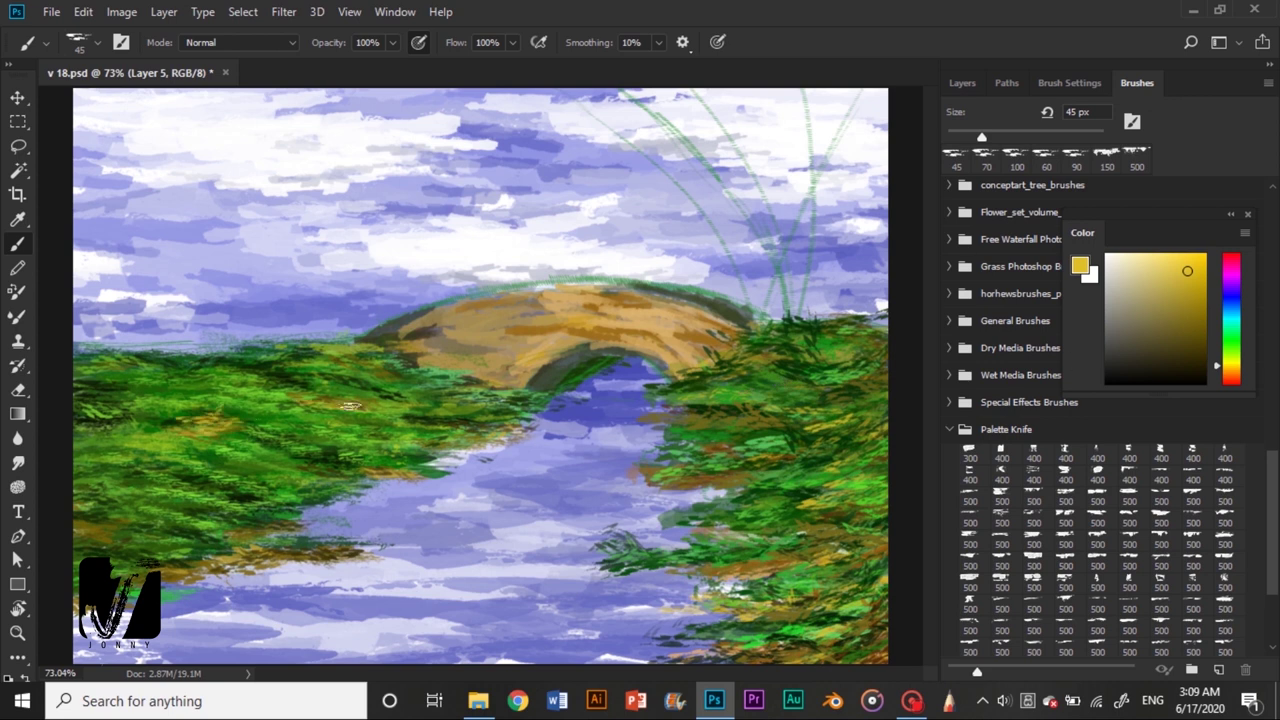
pyautogui.keyDown('alt'); pyautogui.click(331, 447); pyautogui.keyUp('alt')
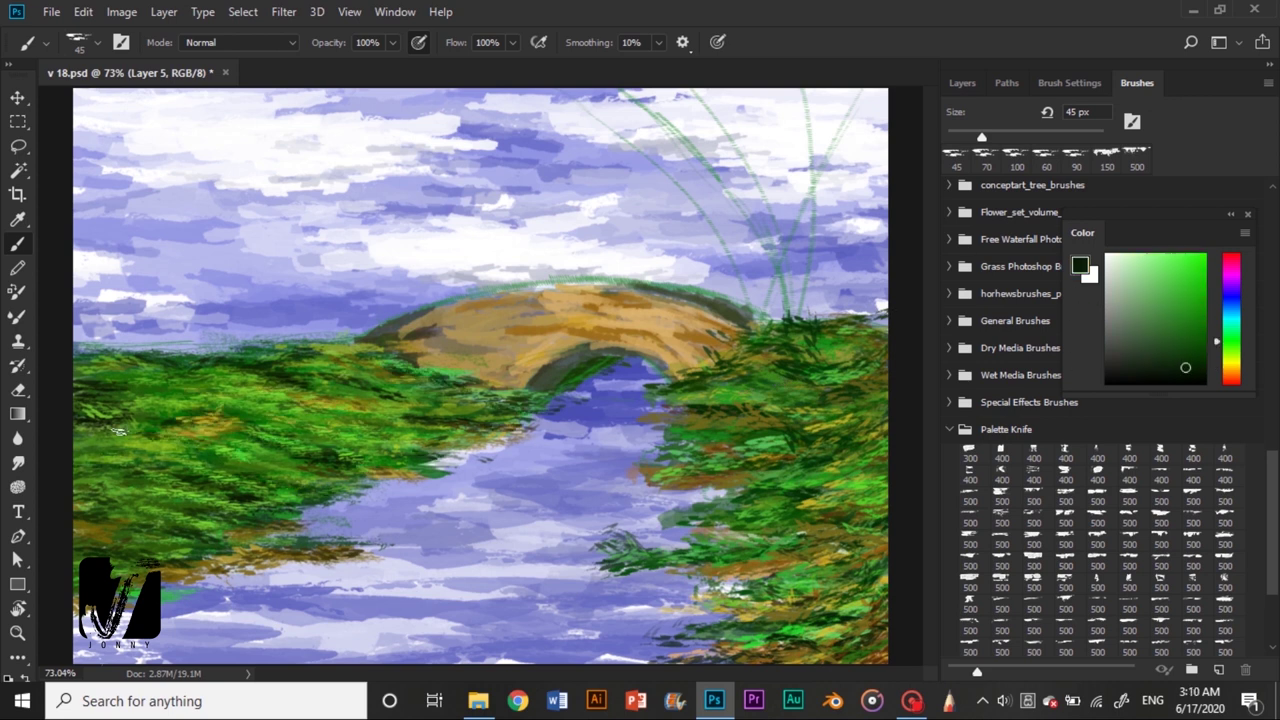
pyautogui.press('r')
pyautogui.press('b')
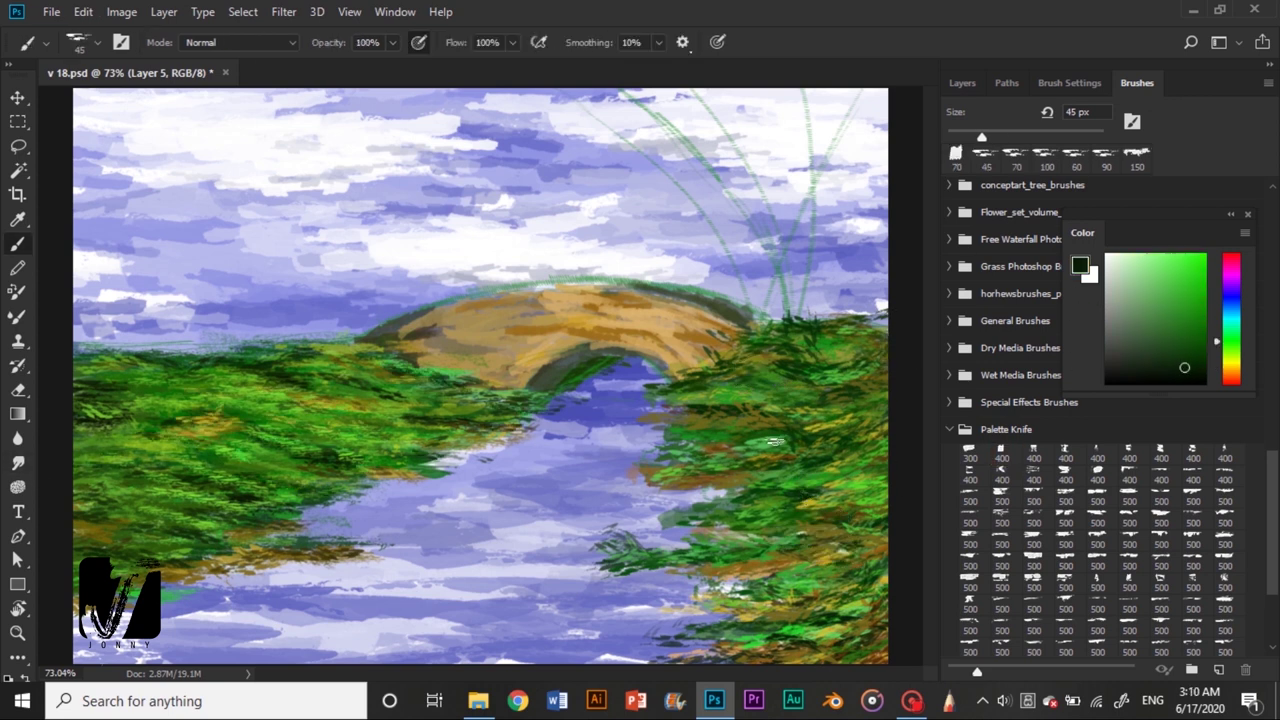
pyautogui.keyDown('alt'); pyautogui.click(760, 445); pyautogui.keyUp('alt')
pyautogui.keyDown('alt'); pyautogui.click(833, 600); pyautogui.keyUp('alt')
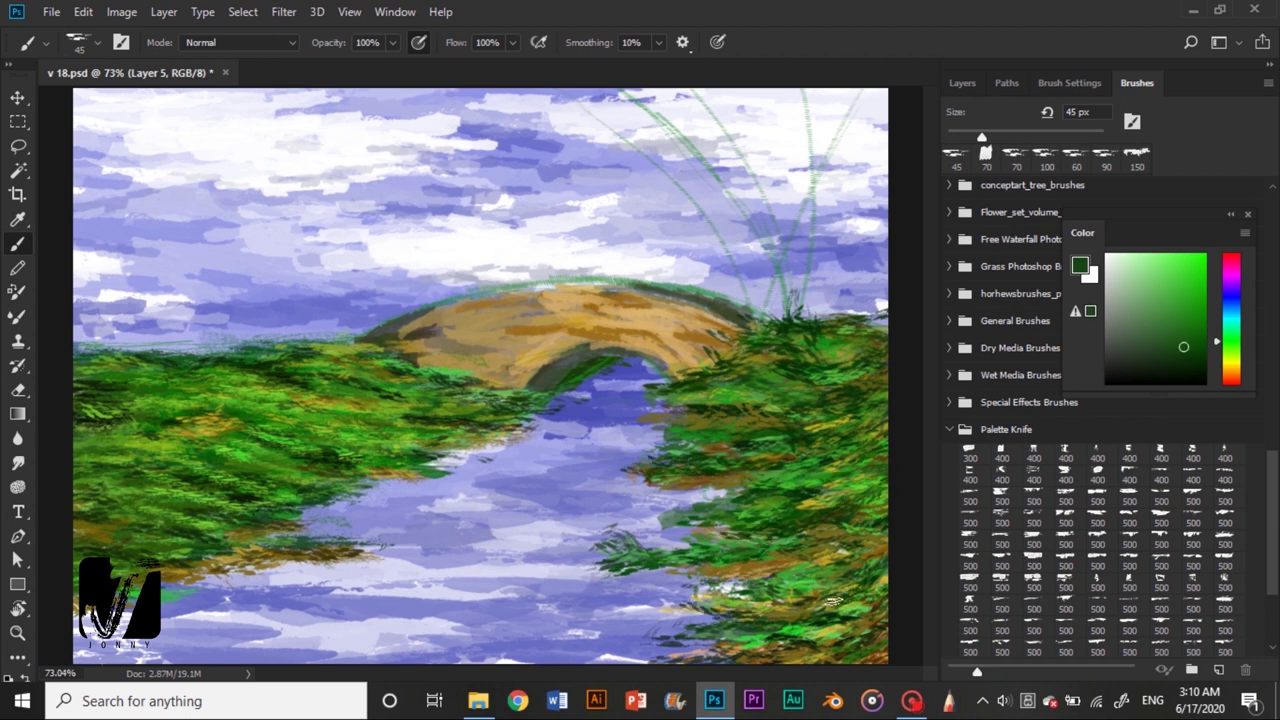
# Paint golden-brown and darker green strokes over the right-bank grass
pyautogui.keyDown('alt'); pyautogui.click(790, 560); pyautogui.keyUp('alt')
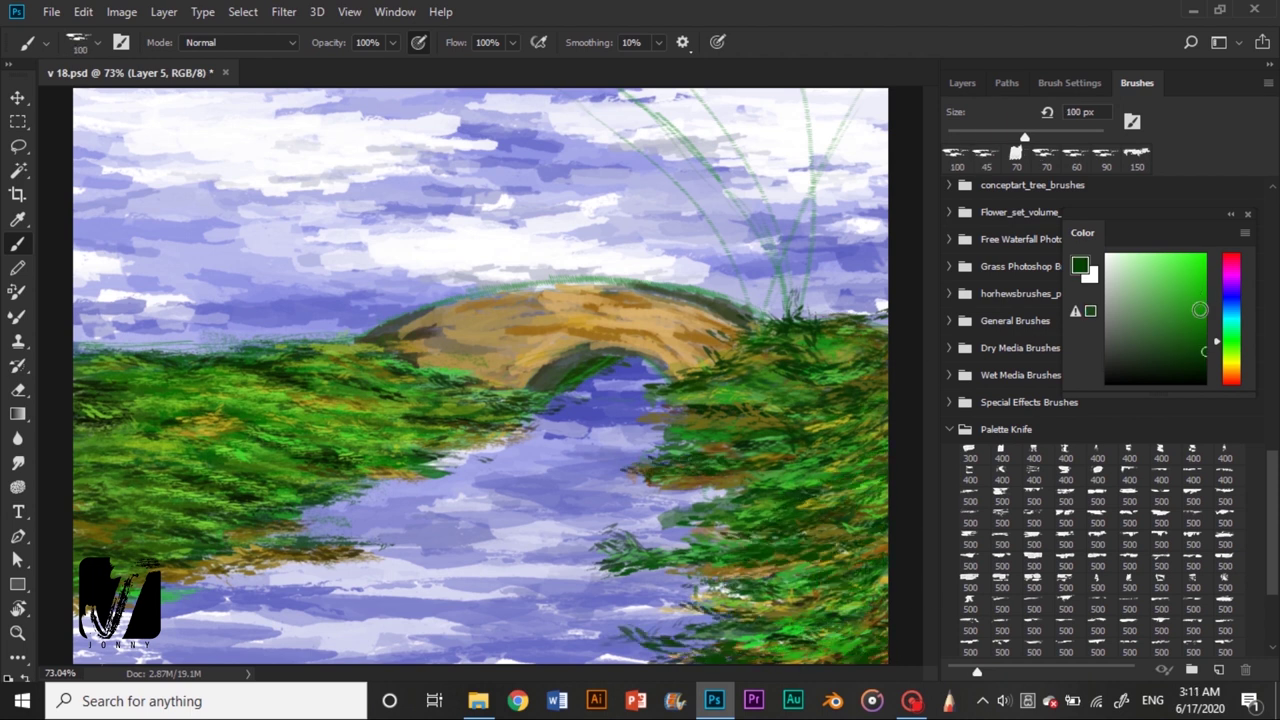
pyautogui.press('r')
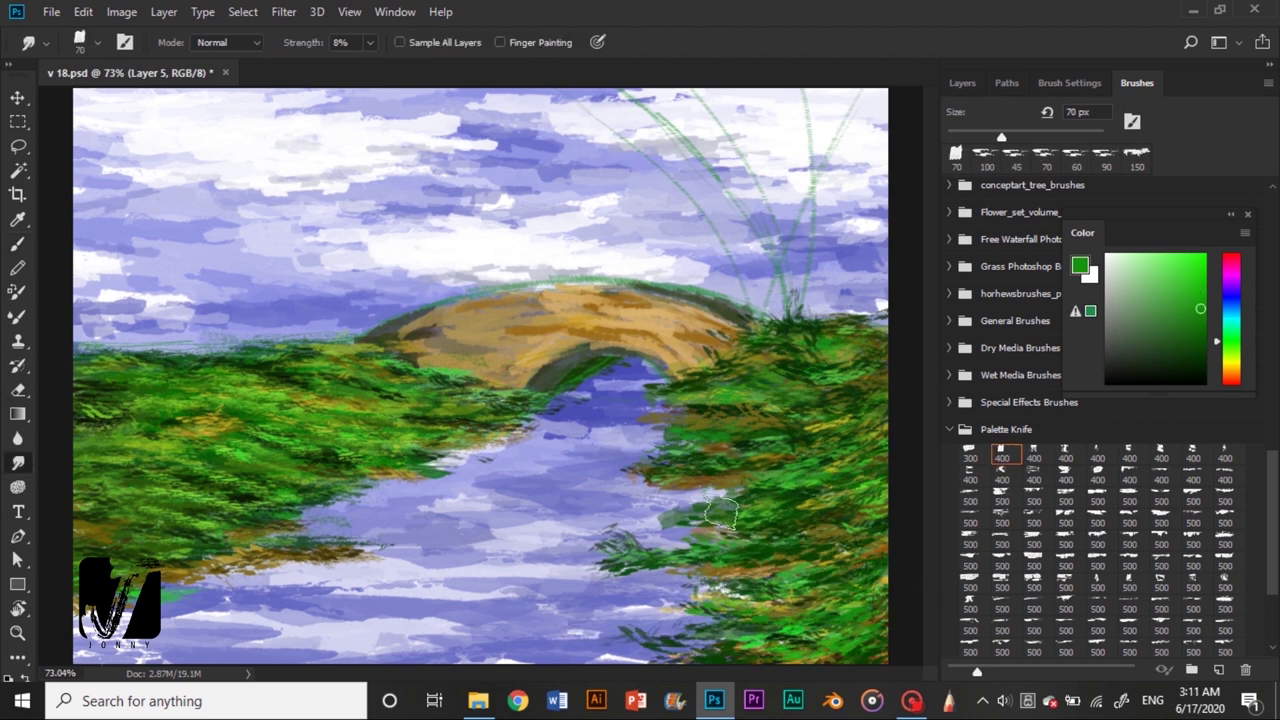
pyautogui.press('b')
pyautogui.keyDown('alt'); pyautogui.click(705, 410); pyautogui.keyUp('alt')
pyautogui.moveTo(705, 410)
pyautogui.mouseDown()
pyautogui.moveTo(810, 350)
pyautogui.moveTo(793, 342)
pyautogui.mouseUp()
pyautogui.keyDown('alt'); pyautogui.click(730, 415); pyautogui.keyUp('alt')
pyautogui.moveTo(730, 415); pyautogui.dragTo(790, 360)
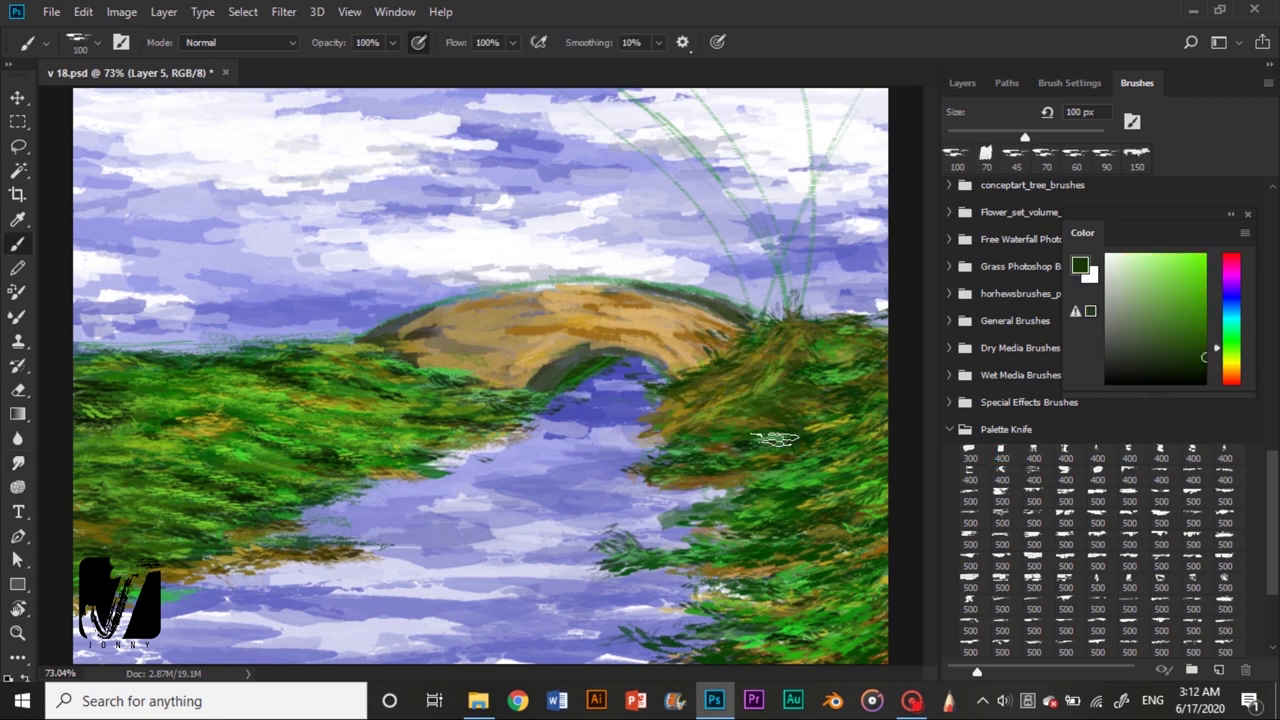
pyautogui.moveTo(700, 410); pyautogui.dragTo(770, 330)
# Add bright green and olive strokes across the right bank's lower area
pyautogui.keyDown('alt'); pyautogui.click(760, 460); pyautogui.keyUp('alt')
pyautogui.moveTo(720, 490); pyautogui.dragTo(850, 420)
pyautogui.moveTo(780, 345); pyautogui.dragTo(855, 312)
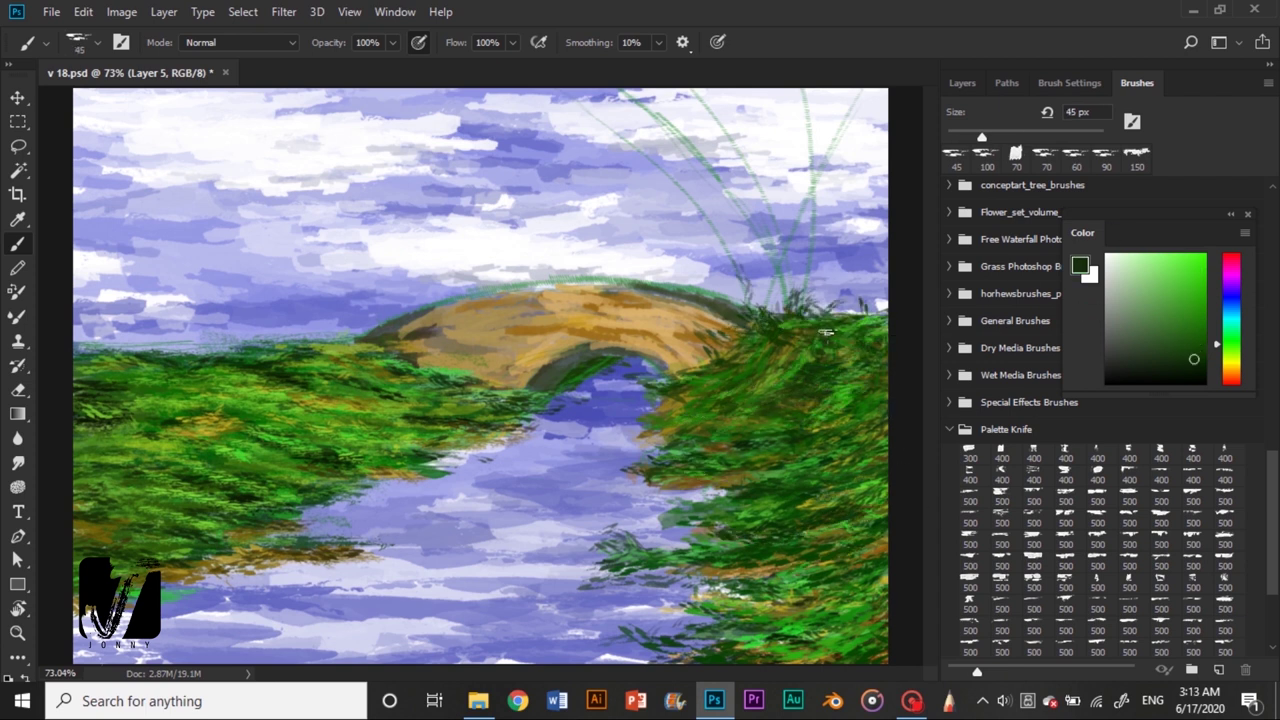
pyautogui.keyDown('alt'); pyautogui.click(733, 551); pyautogui.keyUp('alt')
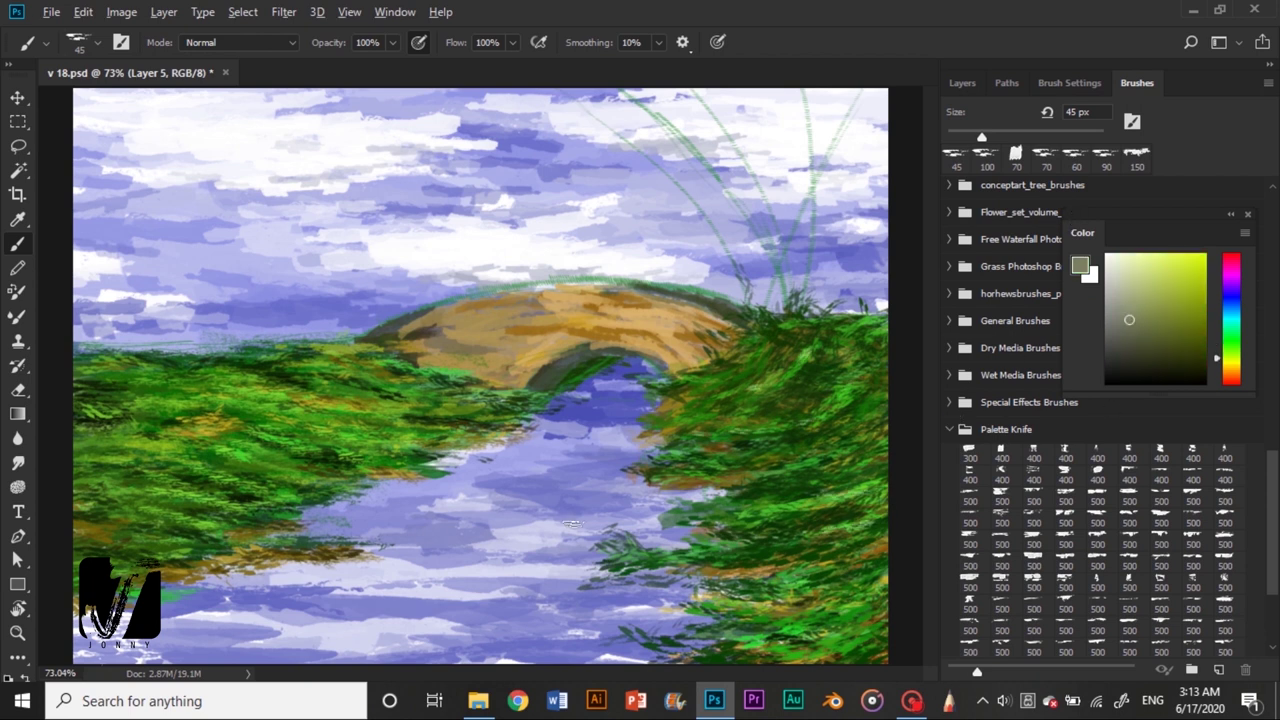
pyautogui.moveTo(800, 595)
pyautogui.mouseDown()
pyautogui.moveTo(697, 533)
pyautogui.moveTo(780, 640)
pyautogui.mouseUp()
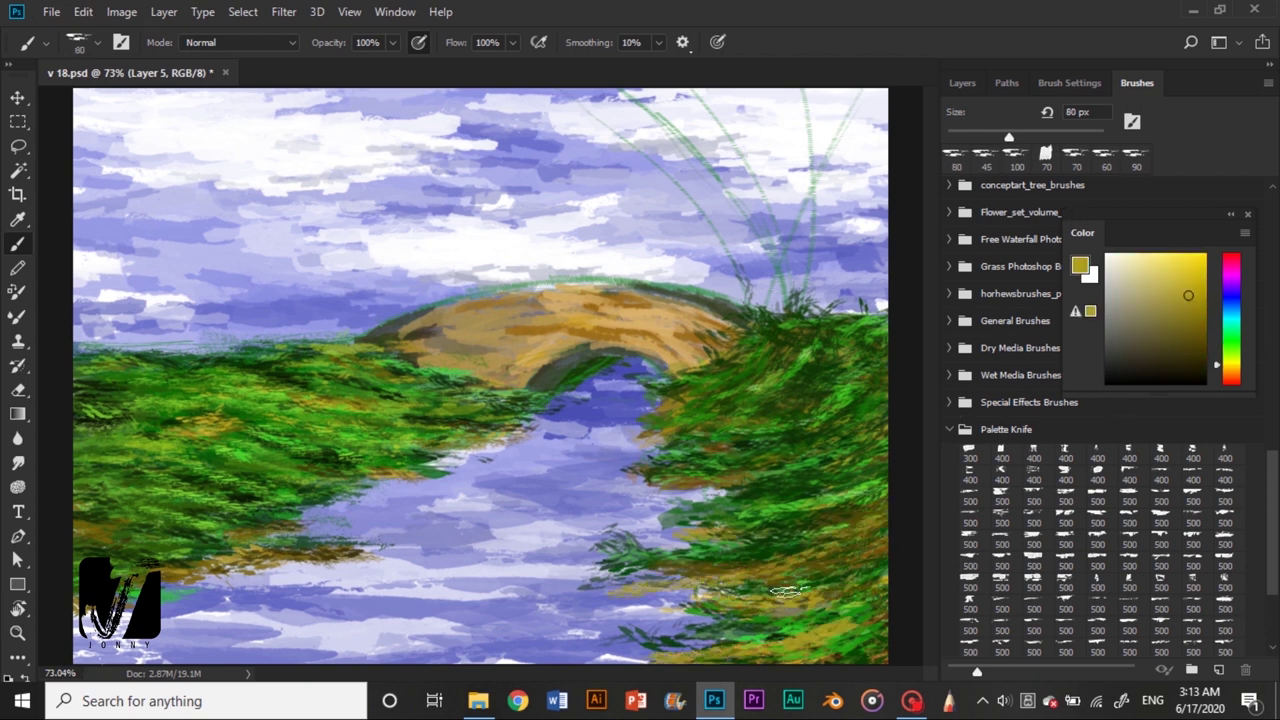
pyautogui.keyDown('alt'); pyautogui.click(700, 590); pyautogui.keyUp('alt')
# Sample olive-gold and darker greens from the left grass with a 60 px brush
pyautogui.keyDown('alt'); pyautogui.click(740, 450); pyautogui.keyUp('alt')
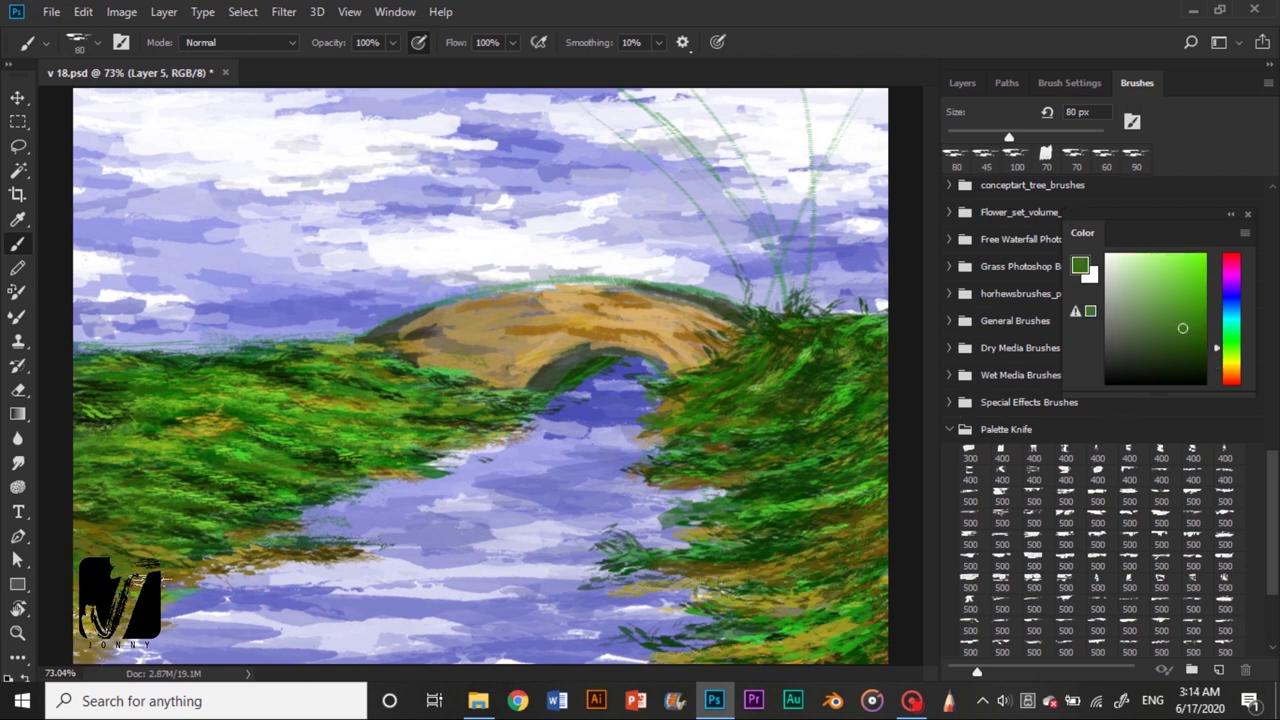
pyautogui.keyDown('alt'); pyautogui.click(380, 545); pyautogui.keyUp('alt')
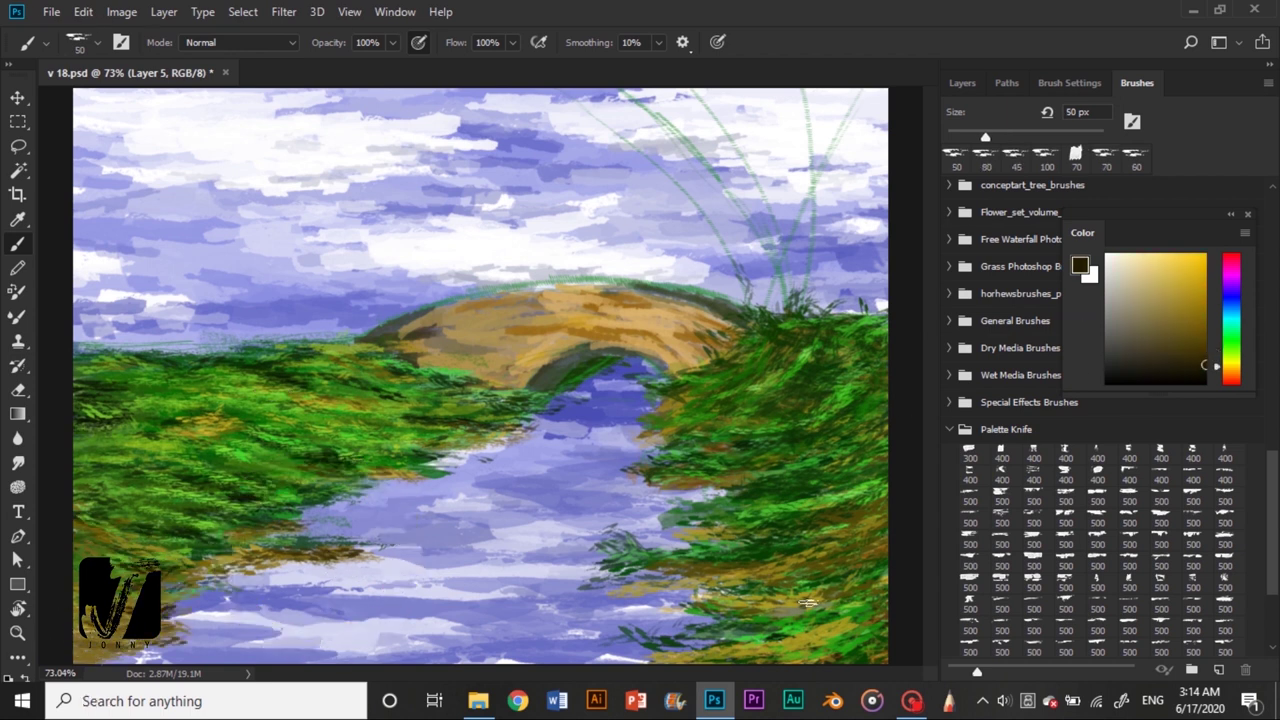
pyautogui.press('super')
pyautogui.keyDown('alt'); pyautogui.click(223, 558); pyautogui.keyUp('alt')
pyautogui.keyDown('alt'); pyautogui.click(230, 493); pyautogui.keyUp('alt')
pyautogui.press('[')
pyautogui.press('[')
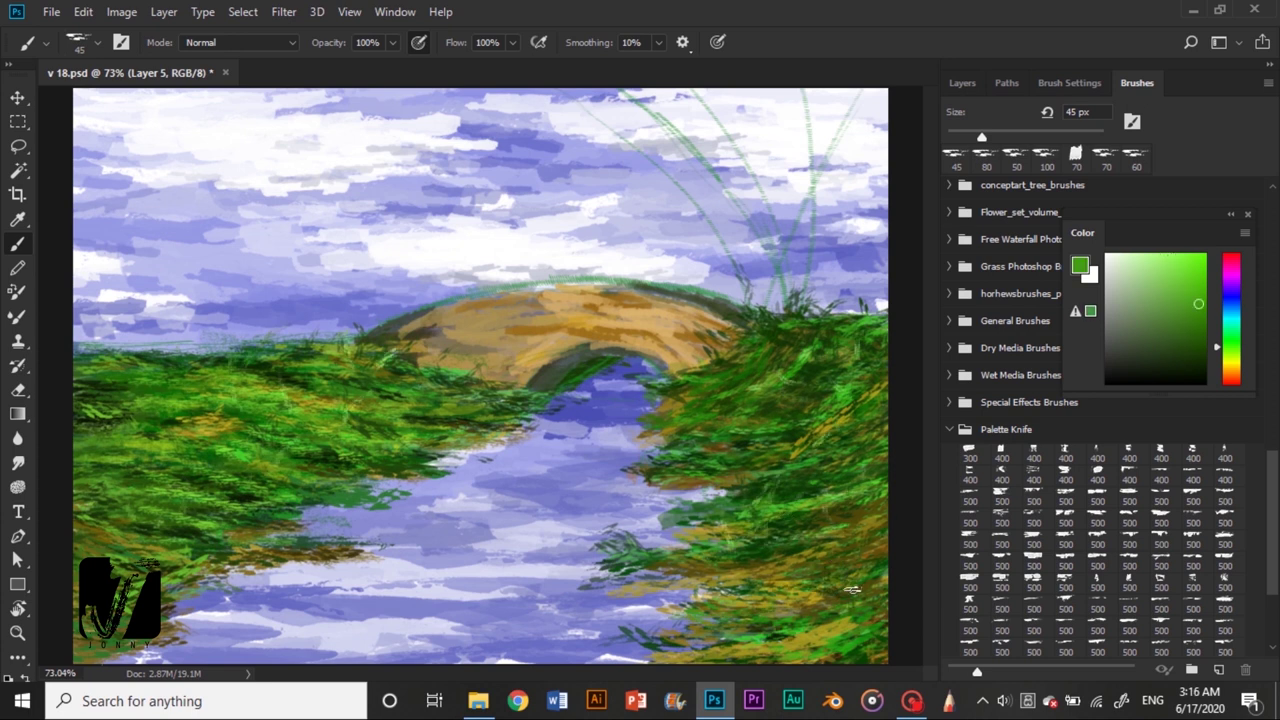
pyautogui.press('F7')
pyautogui.keyDown('ctrl'); pyautogui.click(563, 374); pyautogui.keyUp('ctrl')
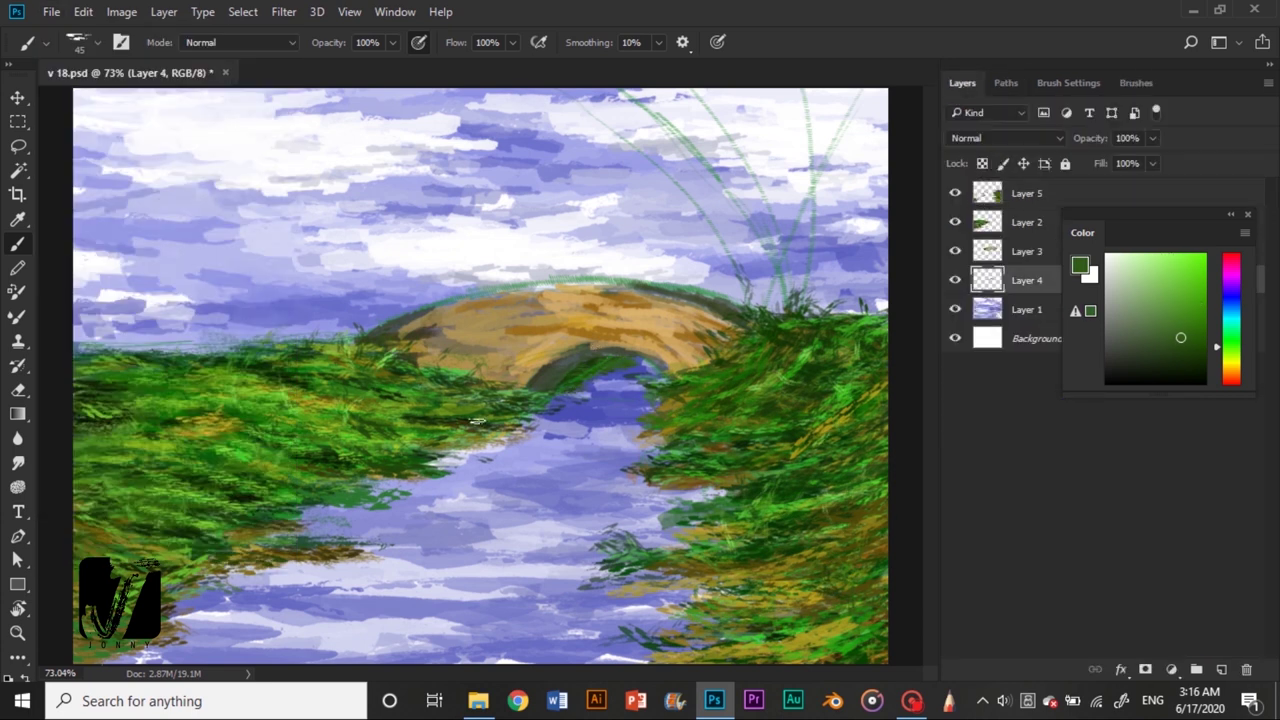
# On Layer 3, zoom in on the bridge and paint dark green under the arch
pyautogui.click(1040, 252)
pyautogui.hotkey('ctrl', '+')
pyautogui.hotkey('ctrl', '+')
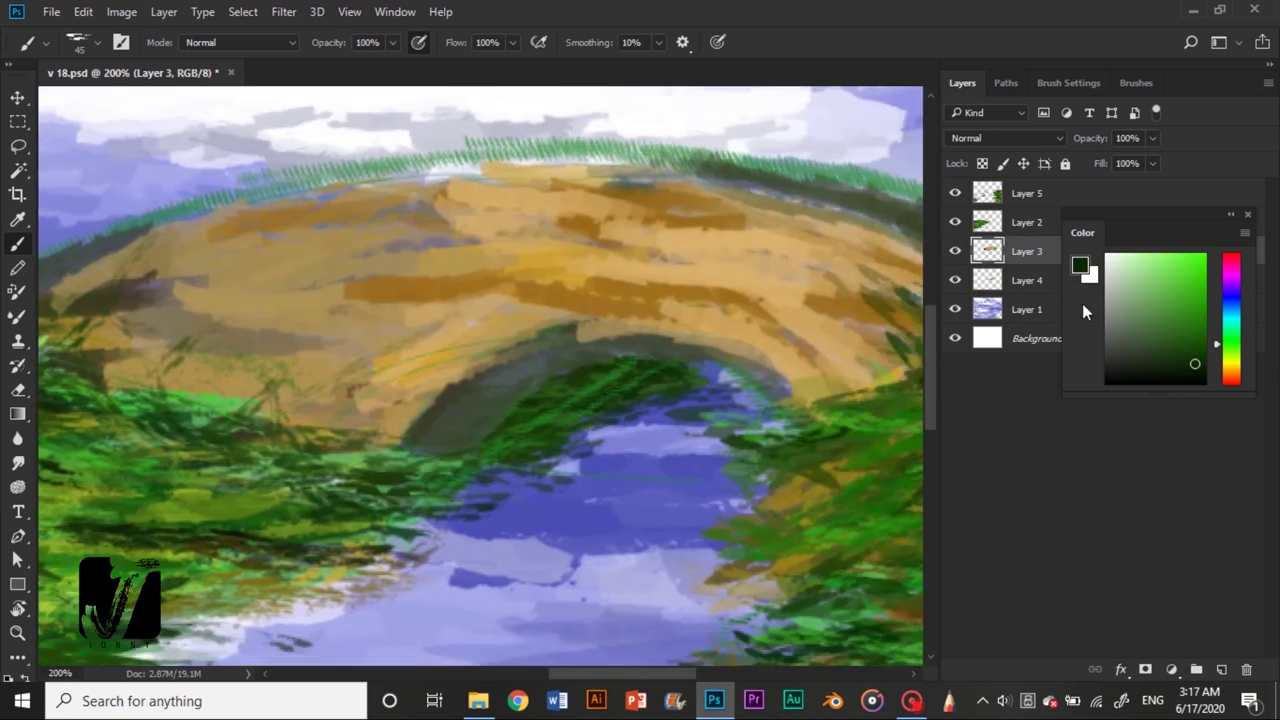
pyautogui.press('F7')
pyautogui.press('[')
pyautogui.moveTo(476, 436)
pyautogui.mouseDown()
pyautogui.moveTo(600, 343)
pyautogui.moveTo(574, 337)
pyautogui.moveTo(734, 374)
pyautogui.moveTo(632, 348)
pyautogui.moveTo(430, 445)
pyautogui.moveTo(584, 343)
pyautogui.mouseUp()
pyautogui.press('d')
pyautogui.press(']')
pyautogui.press(']')
pyautogui.press(']')
# Sample bridge browns, toggle the sky and water layer's visibility, and set a 9 px brush
pyautogui.hscroll(-2, 370, 324)
pyautogui.keyDown('alt'); pyautogui.click(200, 337); pyautogui.keyUp('alt')
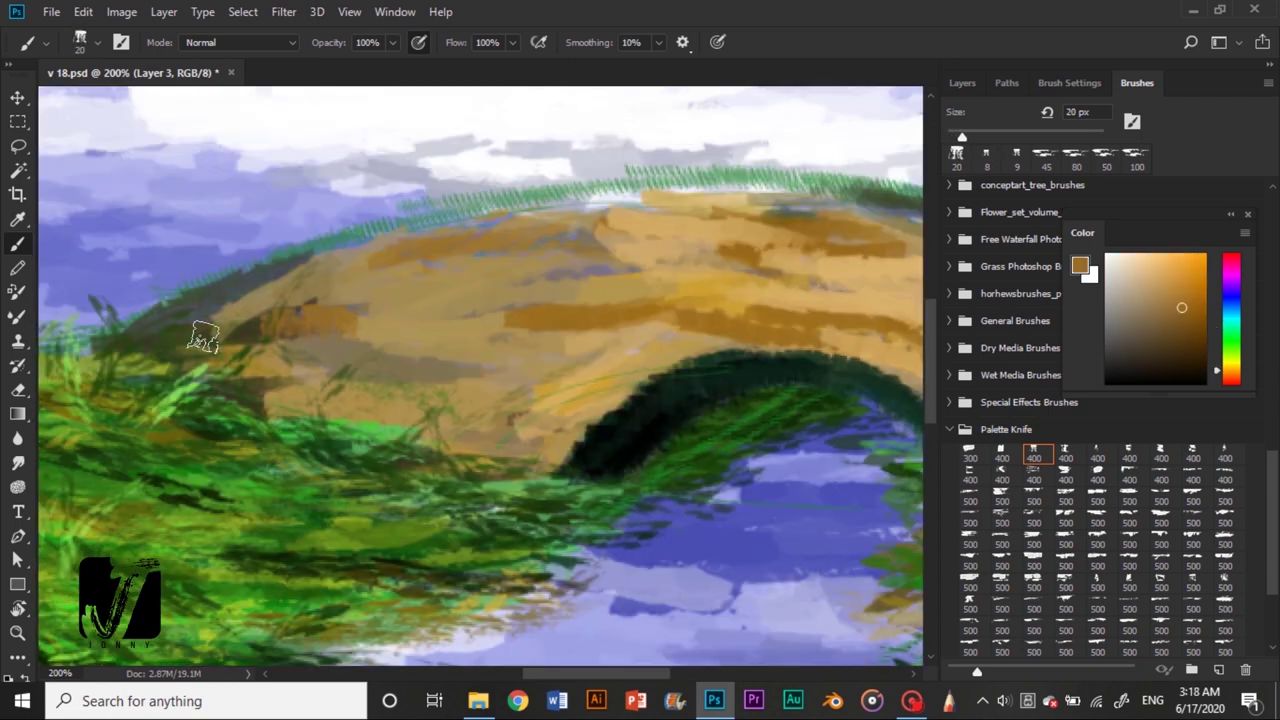
pyautogui.press('F7')
pyautogui.click(955, 309)
pyautogui.click(955, 309)
pyautogui.click(955, 309)
pyautogui.press('[')
pyautogui.press('[')
pyautogui.hscroll(3, 538, 310)
pyautogui.scroll(1, 782, 374)
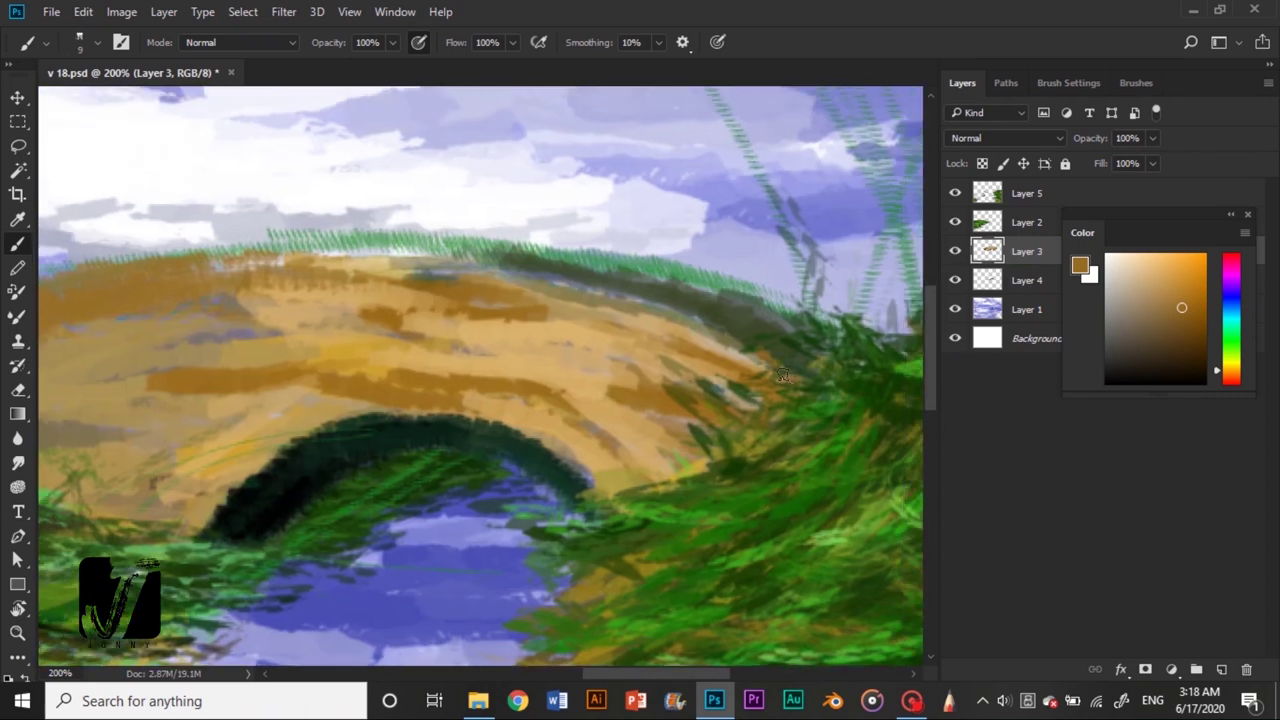
pyautogui.hscroll(-3, 506, 252)
pyautogui.keyDown('alt'); pyautogui.click(506, 252); pyautogui.keyUp('alt')
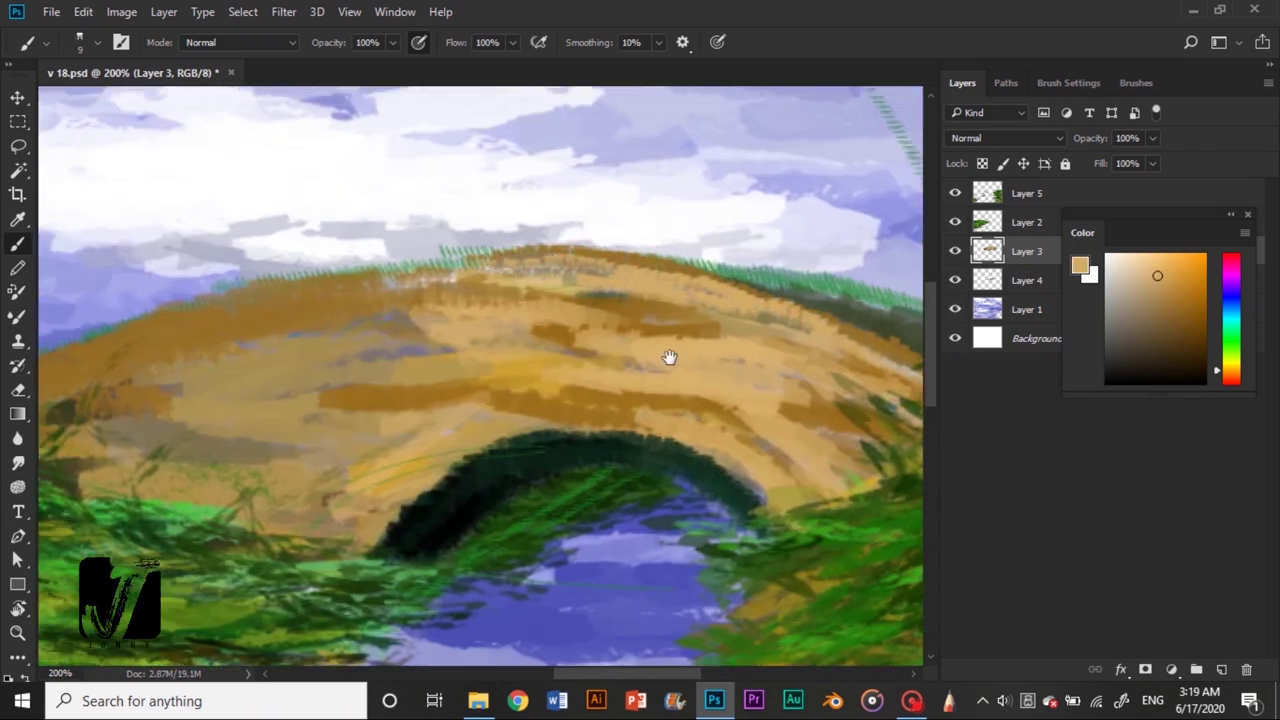
# Paint dark brown along the bridge's top ridge and its right edge
pyautogui.moveTo(668, 357); pyautogui.dragTo(828, 392)
pyautogui.press(']')
pyautogui.press(']')
pyautogui.press(']')
pyautogui.moveTo(343, 328)
pyautogui.mouseDown()
pyautogui.moveTo(685, 310)
pyautogui.moveTo(445, 290)
pyautogui.mouseUp()
pyautogui.press('[')
pyautogui.press('[')
pyautogui.press('[')
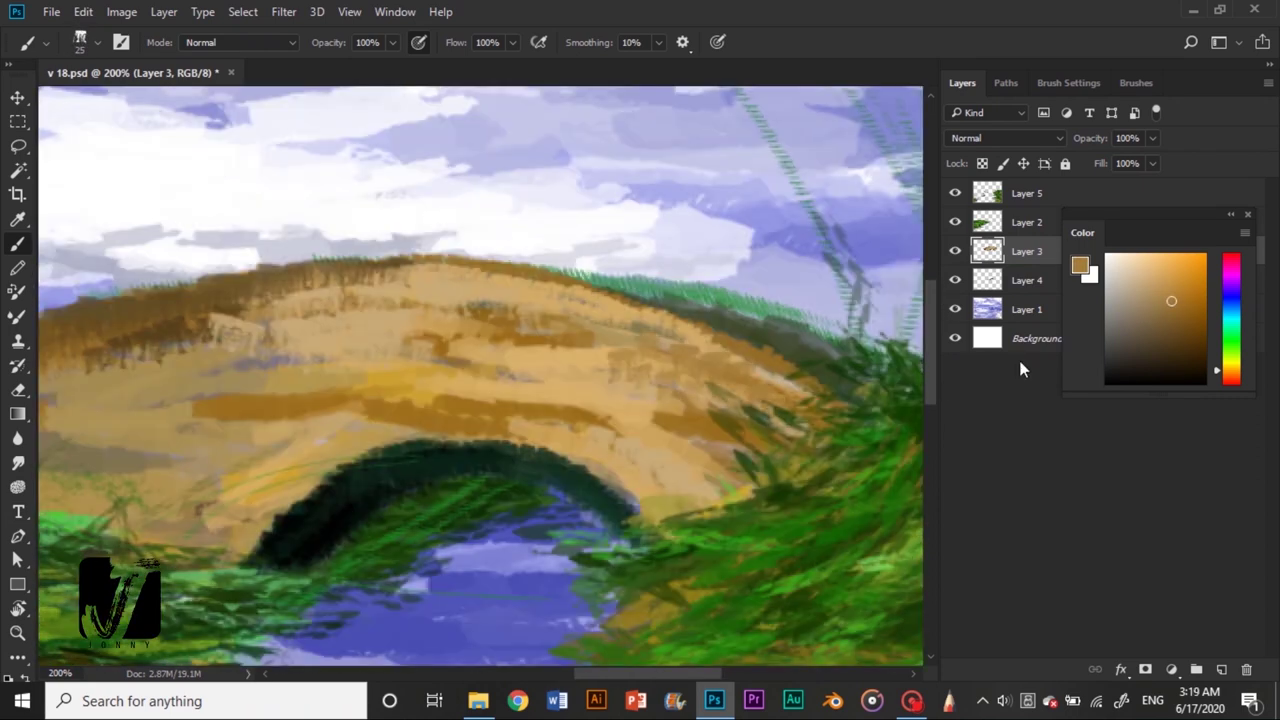
pyautogui.moveTo(580, 275)
pyautogui.mouseDown()
pyautogui.moveTo(860, 360)
pyautogui.moveTo(825, 368)
pyautogui.moveTo(721, 325)
pyautogui.mouseUp()
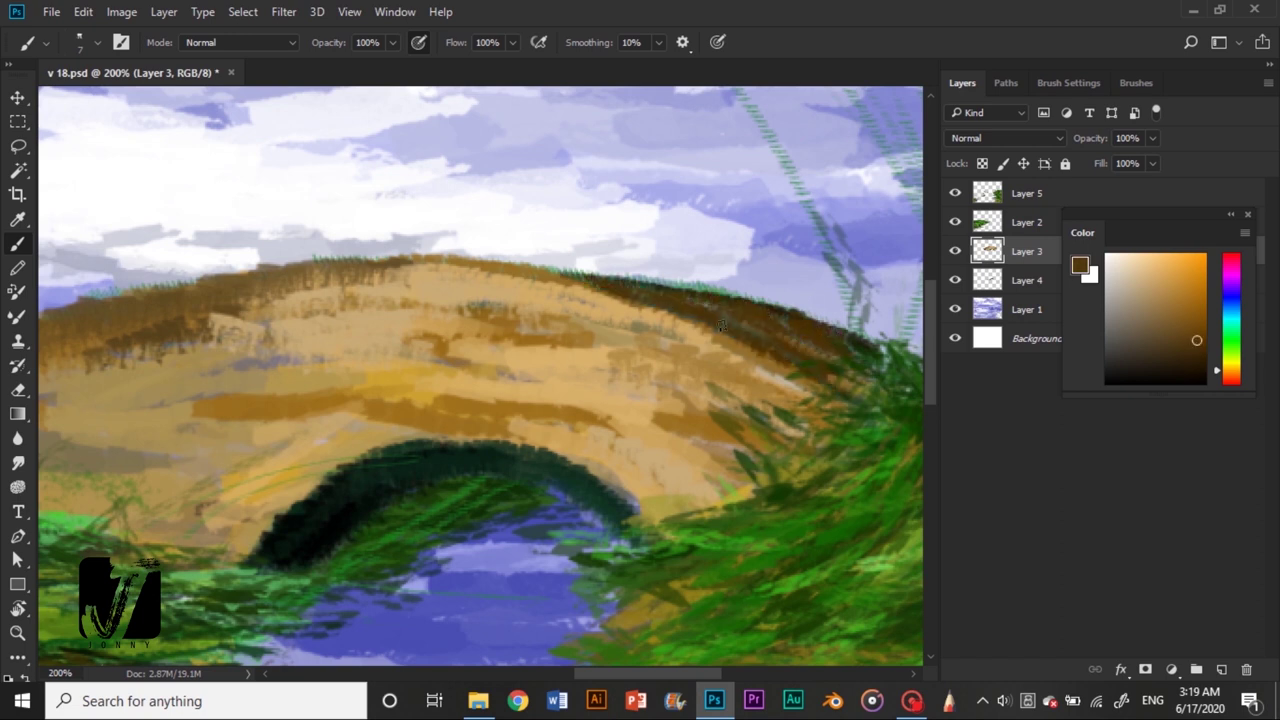
pyautogui.moveTo(861, 354); pyautogui.dragTo(1180, 335)
# Add more dark strokes on the bridge stones while moving along the bridge
pyautogui.moveTo(412, 300); pyautogui.dragTo(257, 409)
pyautogui.moveTo(820, 480); pyautogui.dragTo(500, 491)
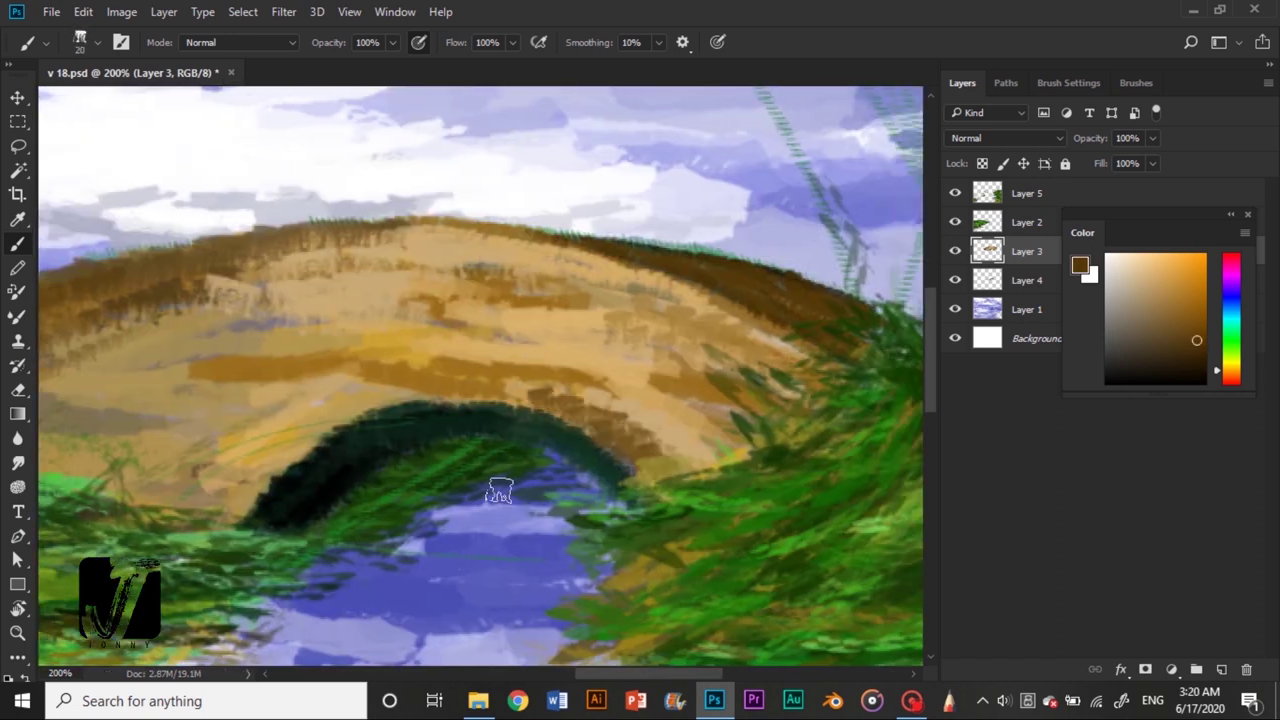
pyautogui.press(']')
pyautogui.press(']')
pyautogui.press(']')
pyautogui.moveTo(528, 240); pyautogui.dragTo(256, 460)
pyautogui.moveTo(790, 330); pyautogui.dragTo(1113, 325)
pyautogui.moveTo(680, 317)
pyautogui.mouseDown()
pyautogui.moveTo(740, 300)
pyautogui.moveTo(810, 366)
pyautogui.mouseUp()
# Pick lighter orange-browns from the bridge and save the painting
pyautogui.keyDown('alt'); pyautogui.click(240, 335); pyautogui.keyUp('alt')
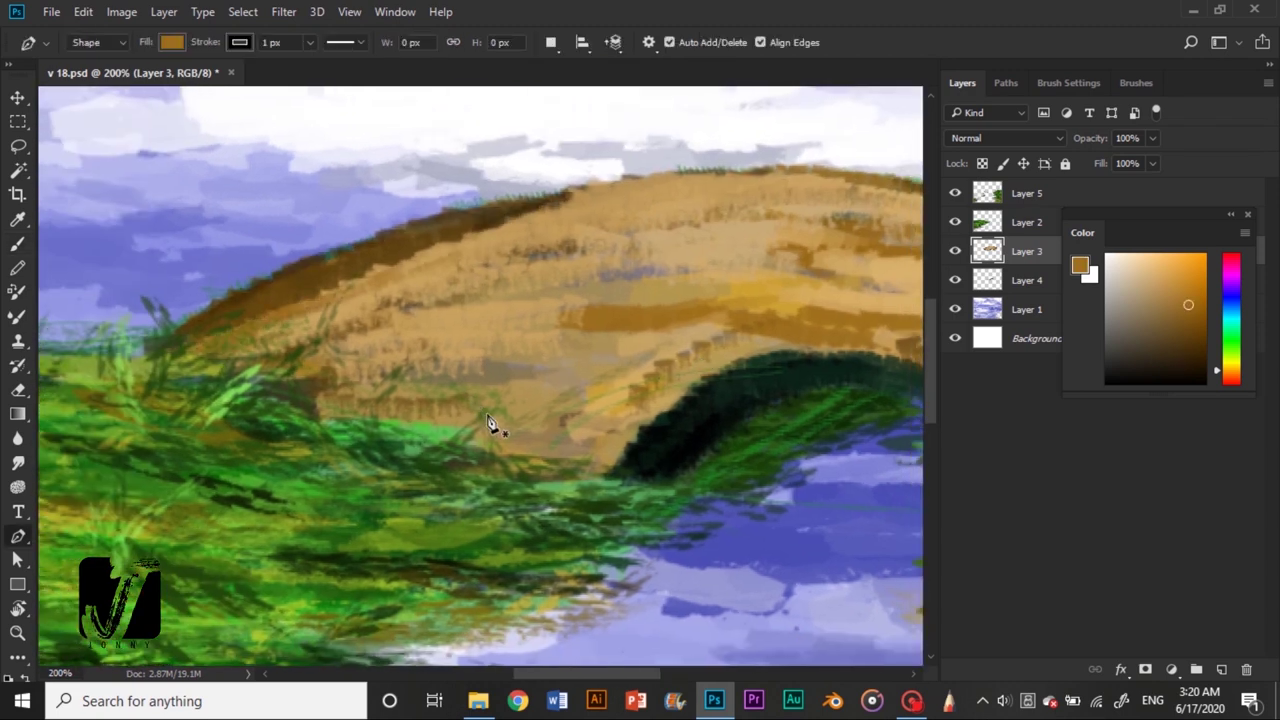
pyautogui.moveTo(700, 229); pyautogui.dragTo(243, 407)
pyautogui.scroll(-2, 243, 407)
pyautogui.keyDown('alt'); pyautogui.click(410, 310); pyautogui.keyUp('alt')
pyautogui.scroll(-3, 543, 317)
pyautogui.click(51, 11)
pyautogui.click(88, 208)
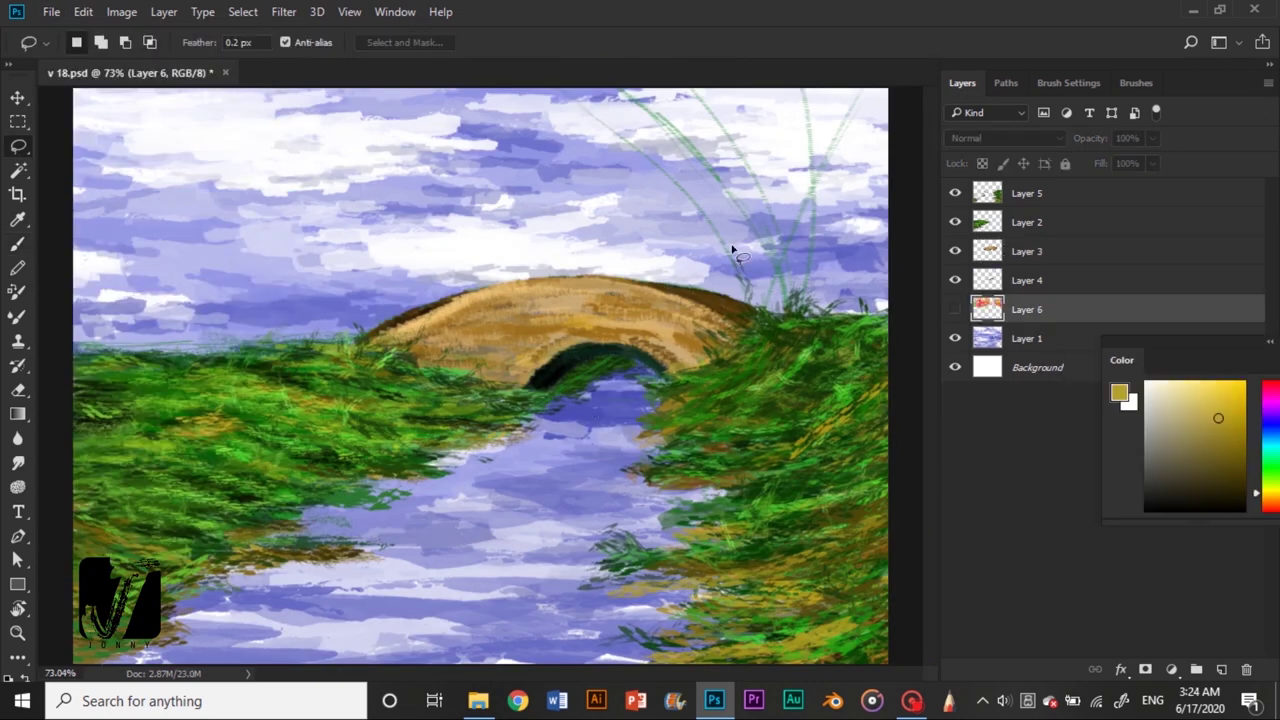
# Move Layer 7 above Layer 3 and fill the first trunk outline with pale grey
pyautogui.moveTo(1030, 280); pyautogui.dragTo(1060, 228)
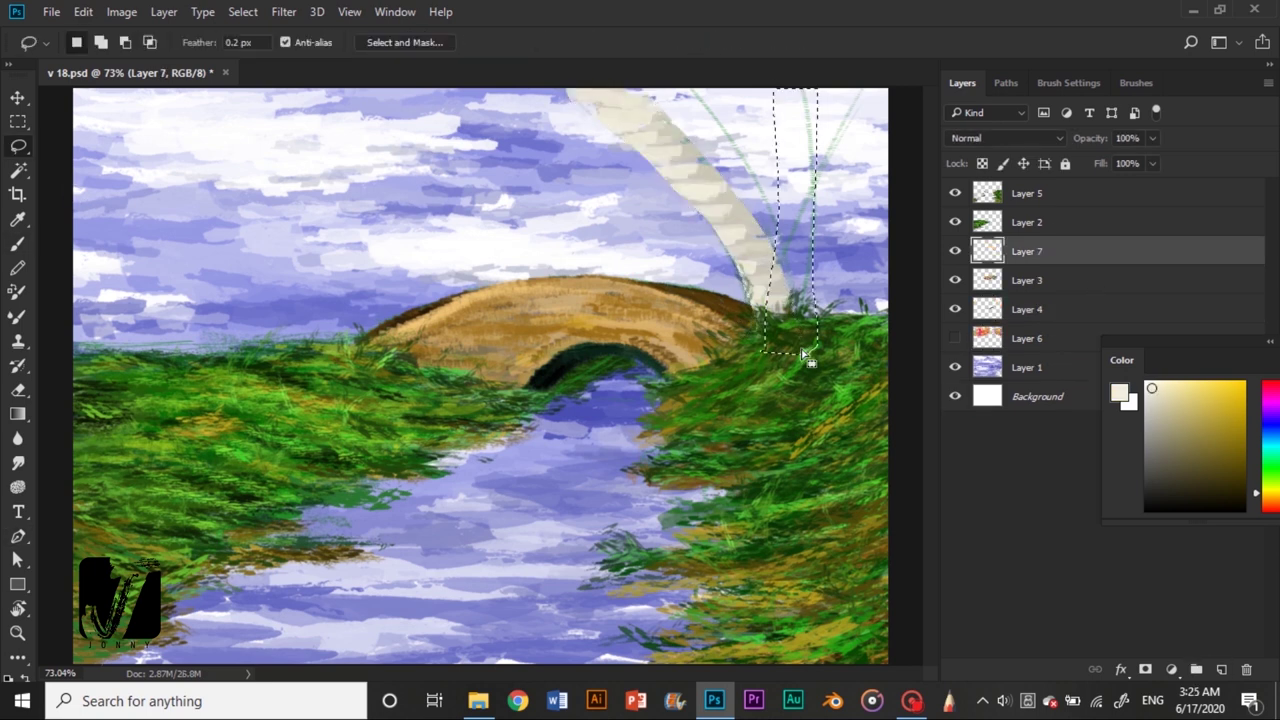
pyautogui.hotkey('ctrl', 'shift', 'alt', 'n')
pyautogui.press('b')
pyautogui.hotkey('alt', 'BackSpace')
pyautogui.click(1156, 419)
# Lasso a curved trunk on the left bank and fill it with pale grey on a new layer
pyautogui.press('l')
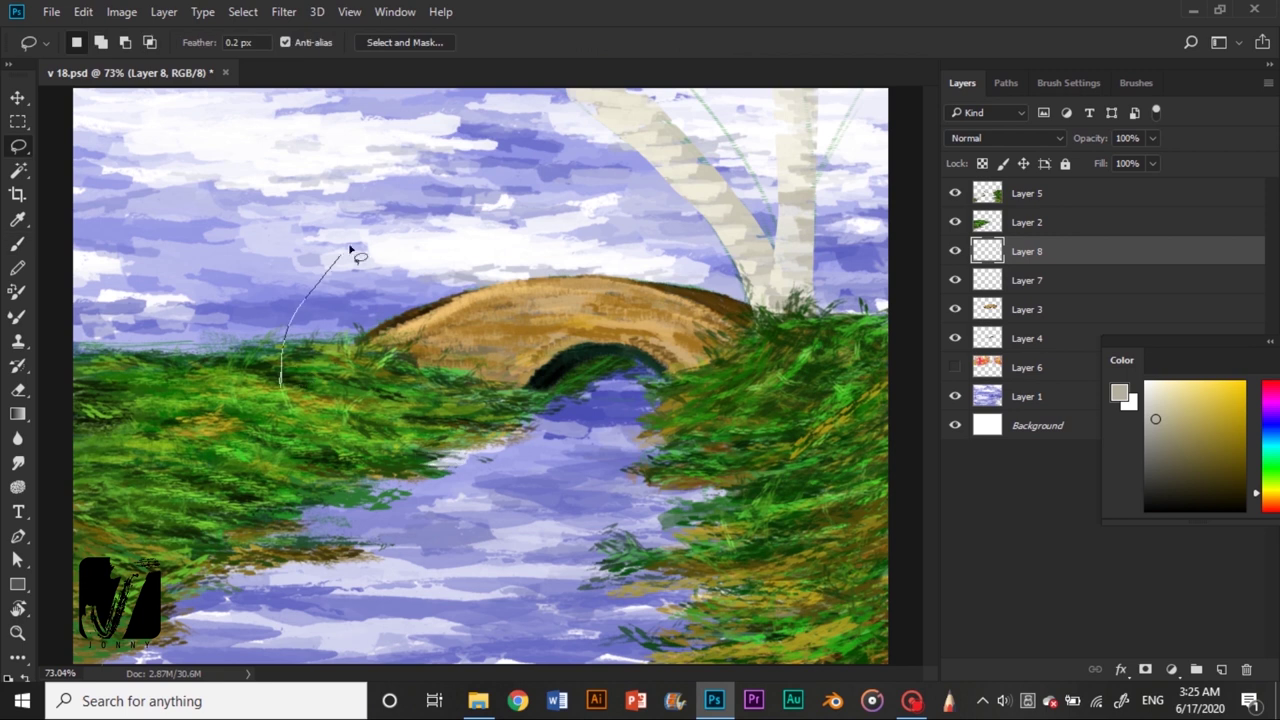
pyautogui.moveTo(232, 388); pyautogui.dragTo(282, 384)
pyautogui.hotkey('ctrl', 'shift', 'alt', 'n')
pyautogui.press('b')
pyautogui.hotkey('alt', 'BackSpace')
pyautogui.click(1156, 389)
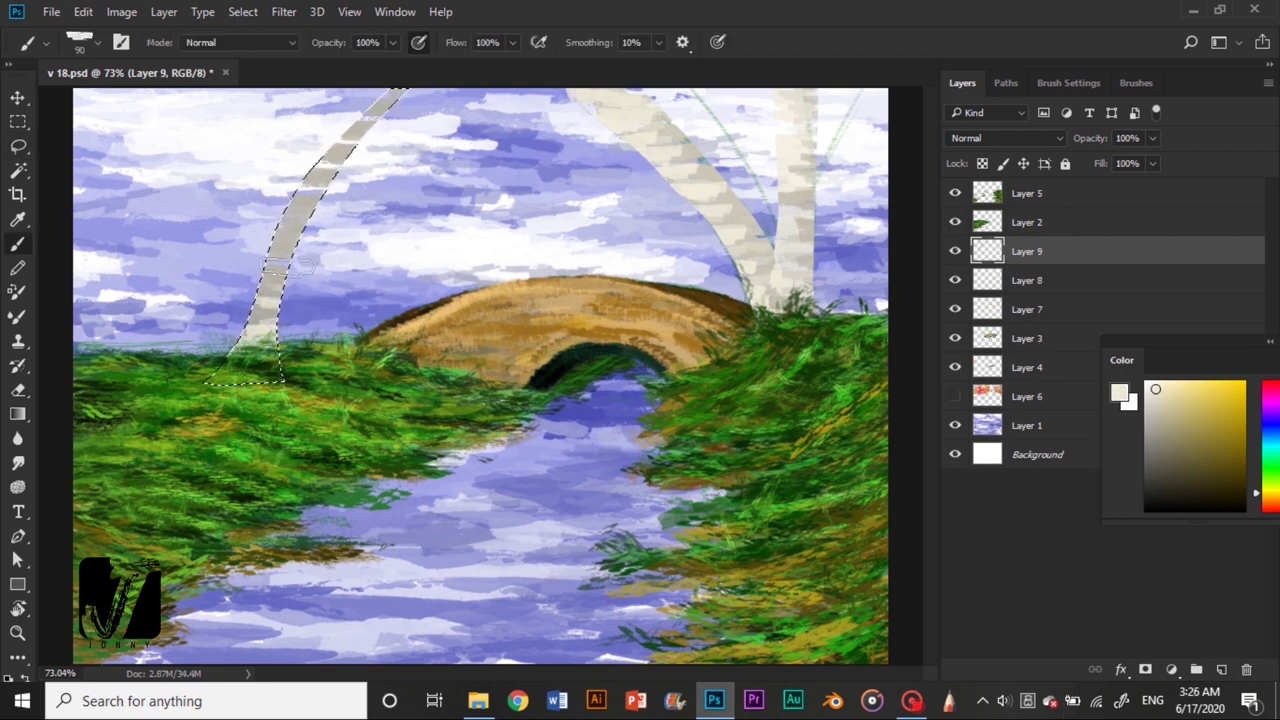
# Outline a leaning trunk at the far left, move Layer 2 above Layer 9, and fill it pale grey
pyautogui.press('l')
pyautogui.moveTo(73, 150); pyautogui.dragTo(80, 162)
pyautogui.press('b')
pyautogui.press('d')
pyautogui.moveTo(1077, 222); pyautogui.dragTo(1077, 218)
pyautogui.hotkey('ctrl', 'shift', 'alt', 'n')
pyautogui.press('x')
pyautogui.hotkey('alt', 'BackSpace')
pyautogui.hotkey('ctrl', 'd')
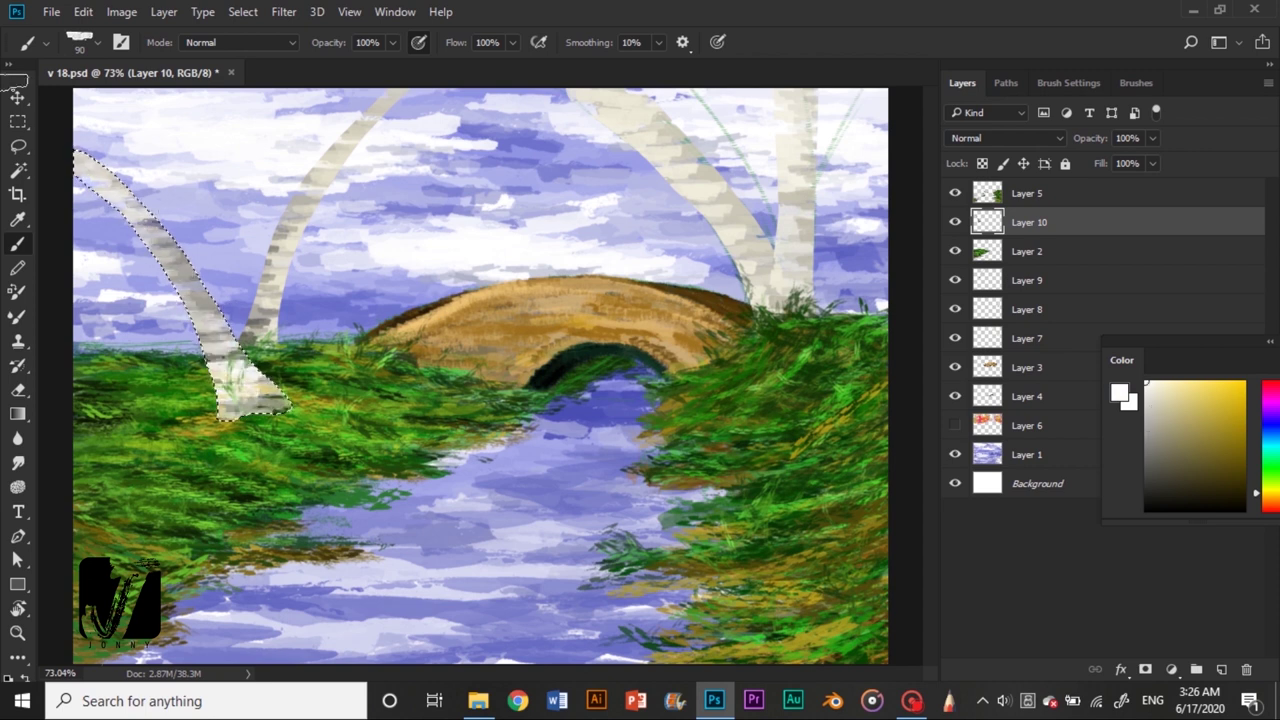
# On the right trunk's layer, add grey-beige strokes and black bark marks
pyautogui.click(1027, 338)
pyautogui.keyDown('alt'); pyautogui.click(600, 100); pyautogui.keyUp('alt')
pyautogui.moveTo(600, 100)
pyautogui.mouseDown()
pyautogui.moveTo(686, 220)
pyautogui.moveTo(760, 258)
pyautogui.mouseUp()
pyautogui.press('d')
pyautogui.moveTo(720, 205); pyautogui.dragTo(758, 236)
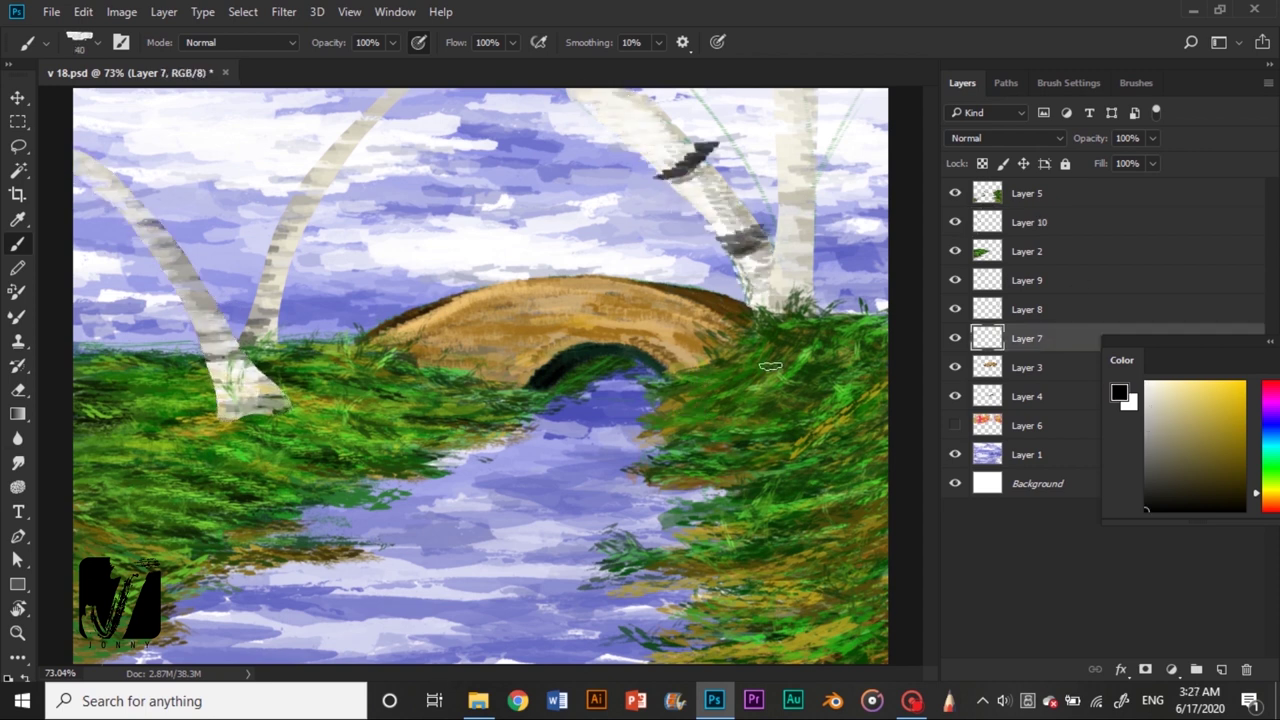
# Dab dark bark patches with a palette knife brush, then undo the upper strokes
pyautogui.click(1136, 82)
pyautogui.click(1002, 456)
pyautogui.moveTo(680, 160); pyautogui.dragTo(700, 185)
pyautogui.moveTo(600, 95); pyautogui.dragTo(615, 105)
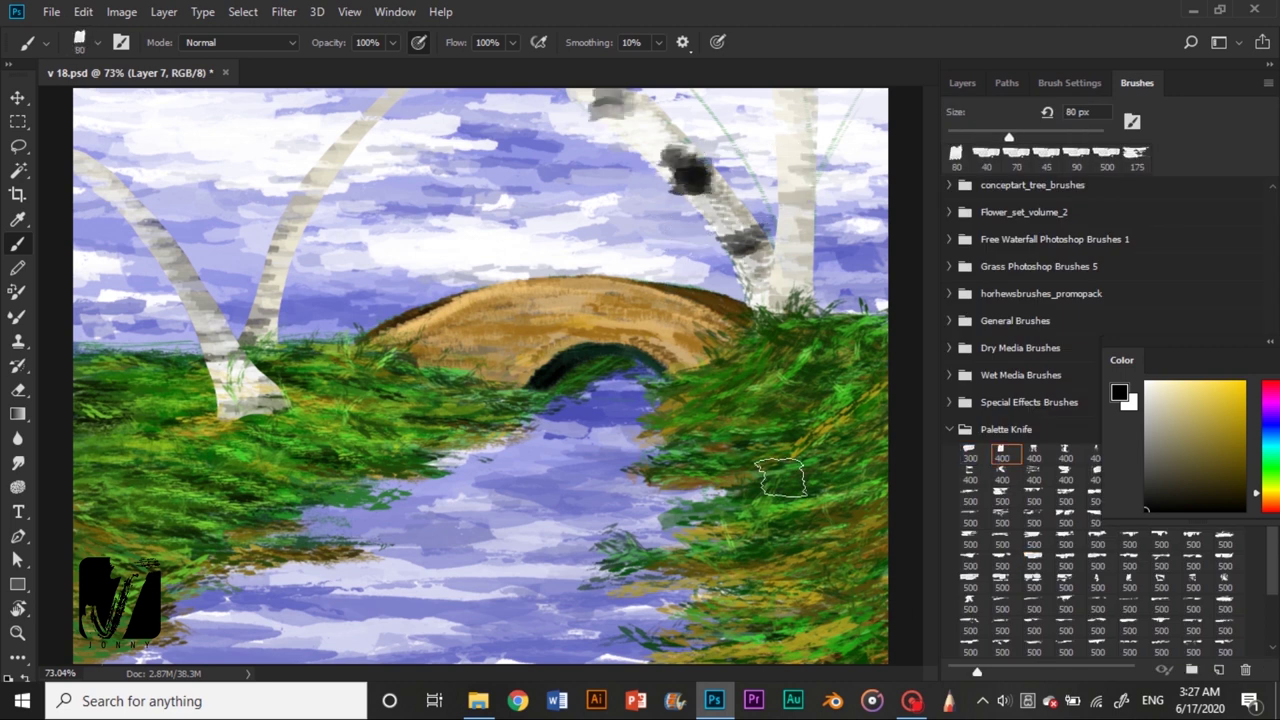
pyautogui.hotkey('ctrl', 'z')
pyautogui.hotkey('ctrl', 'z')
pyautogui.hotkey('ctrl', 'z')
pyautogui.hotkey('ctrl', 'z')
pyautogui.hotkey('ctrl', 'z')
pyautogui.press('F7')
# Deselect the trunk, then pick a darker khaki and sample a dark grey from the canvas
pyautogui.hotkey('ctrl', 'd')
pyautogui.moveTo(1122, 360); pyautogui.dragTo(1106, 498)
pyautogui.click(1150, 568)
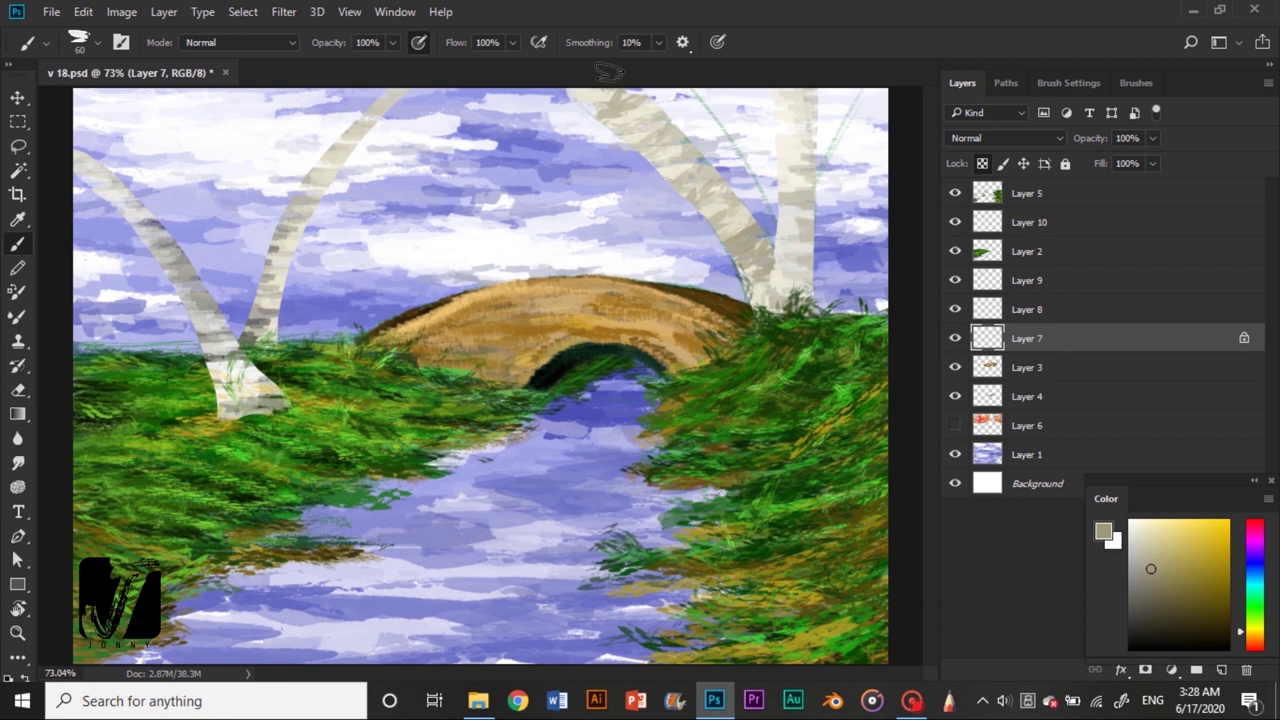
pyautogui.keyDown('alt'); pyautogui.click(601, 110); pyautogui.keyUp('alt')
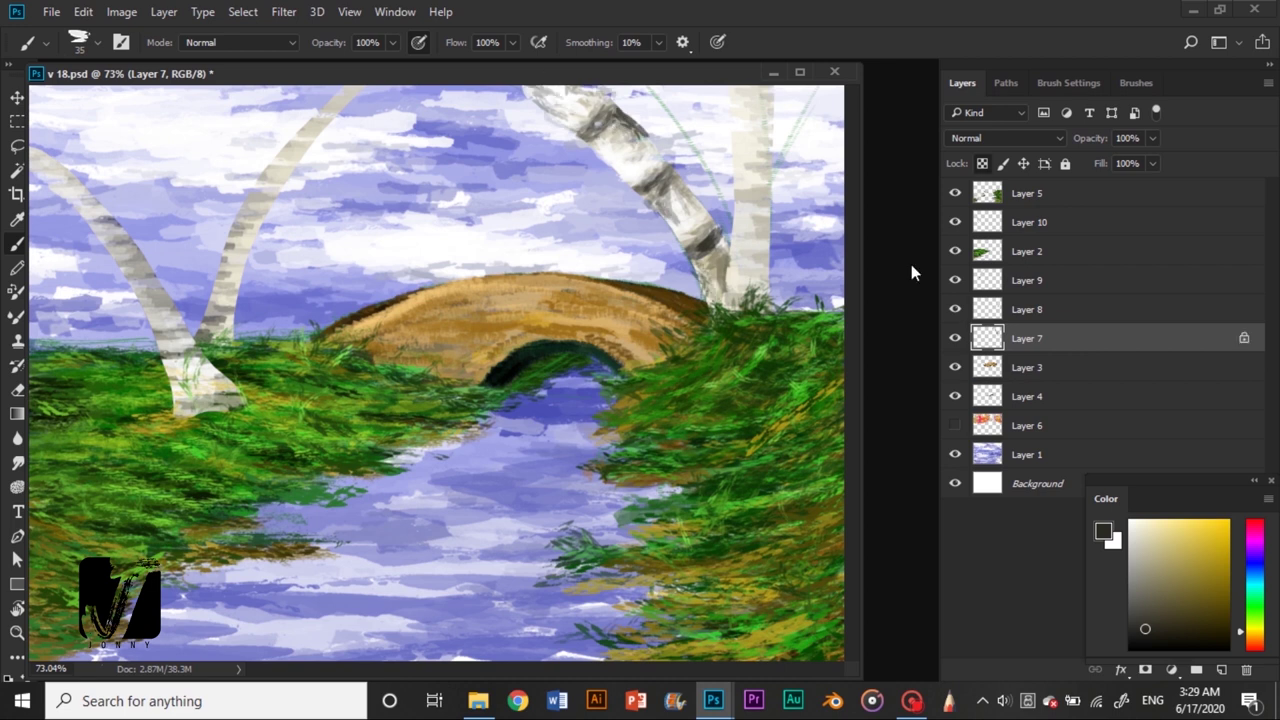
# Step through the trunk layers, sampling light and mid greys from the trunks
pyautogui.hotkey('alt', ']')
pyautogui.click(1136, 551)
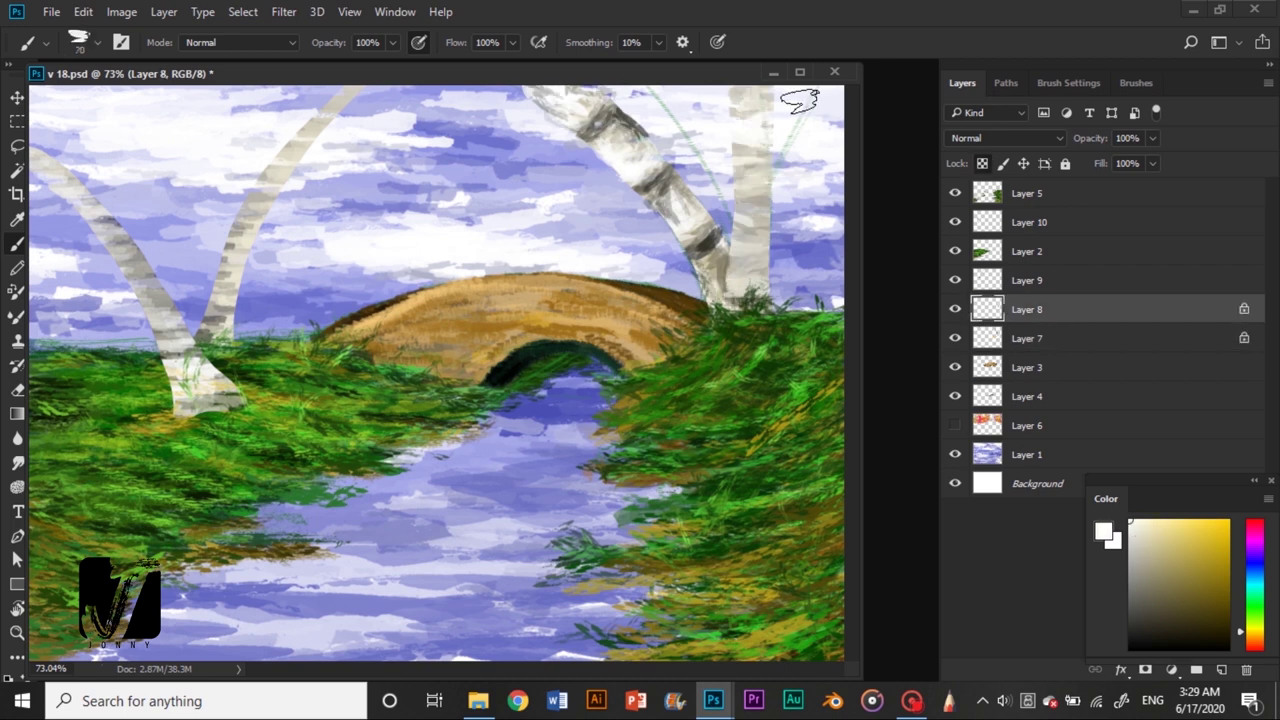
pyautogui.keyDown('alt'); pyautogui.click(736, 283); pyautogui.keyUp('alt')
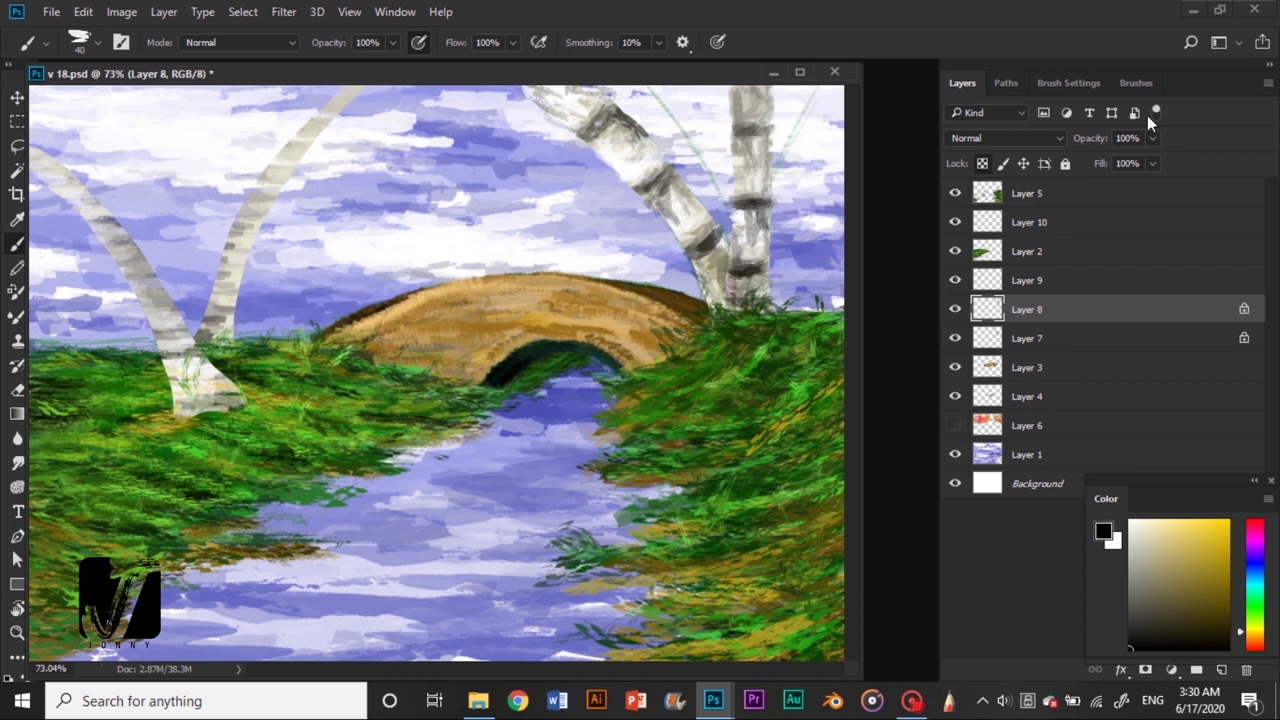
pyautogui.hotkey('alt', ']')
pyautogui.keyDown('alt'); pyautogui.click(327, 192); pyautogui.keyUp('alt')
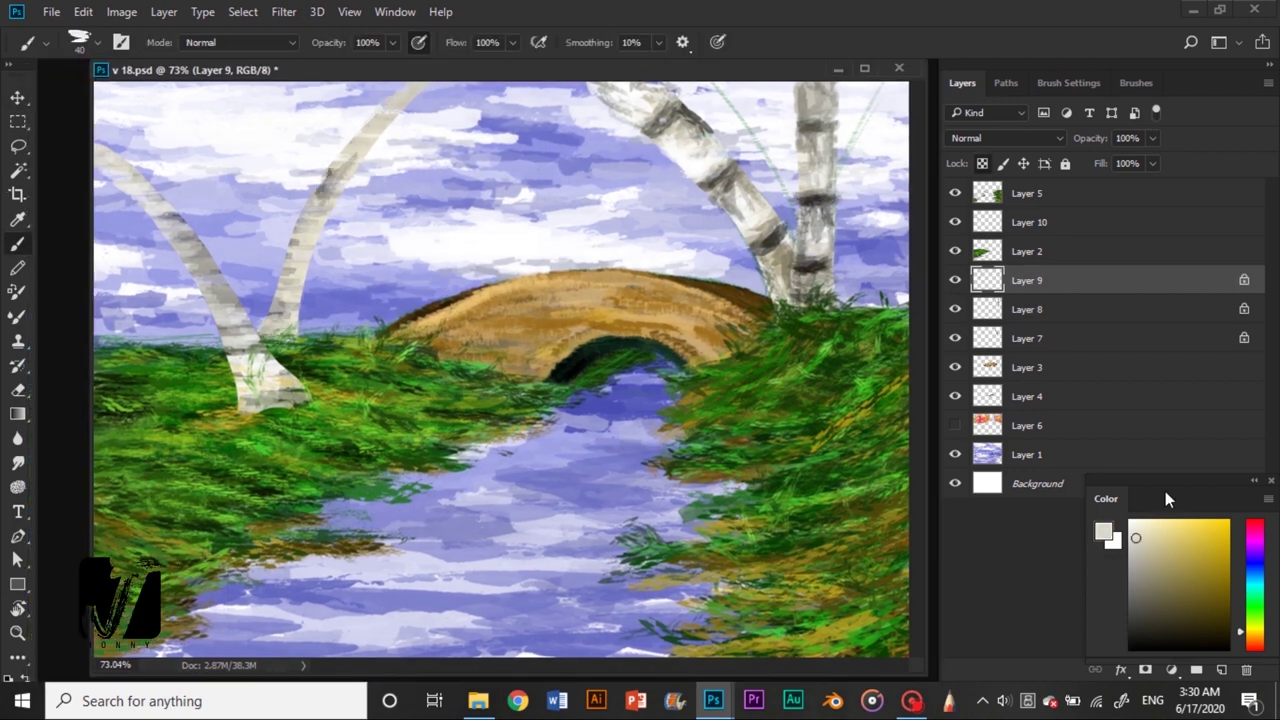
# Lock transparency on the curved left trunk's layer and paint black bark bands on it
pyautogui.click(983, 163)
pyautogui.press('d')
pyautogui.moveTo(290, 320); pyautogui.dragTo(400, 100)
pyautogui.press(']')
pyautogui.moveTo(280, 300); pyautogui.dragTo(370, 150)
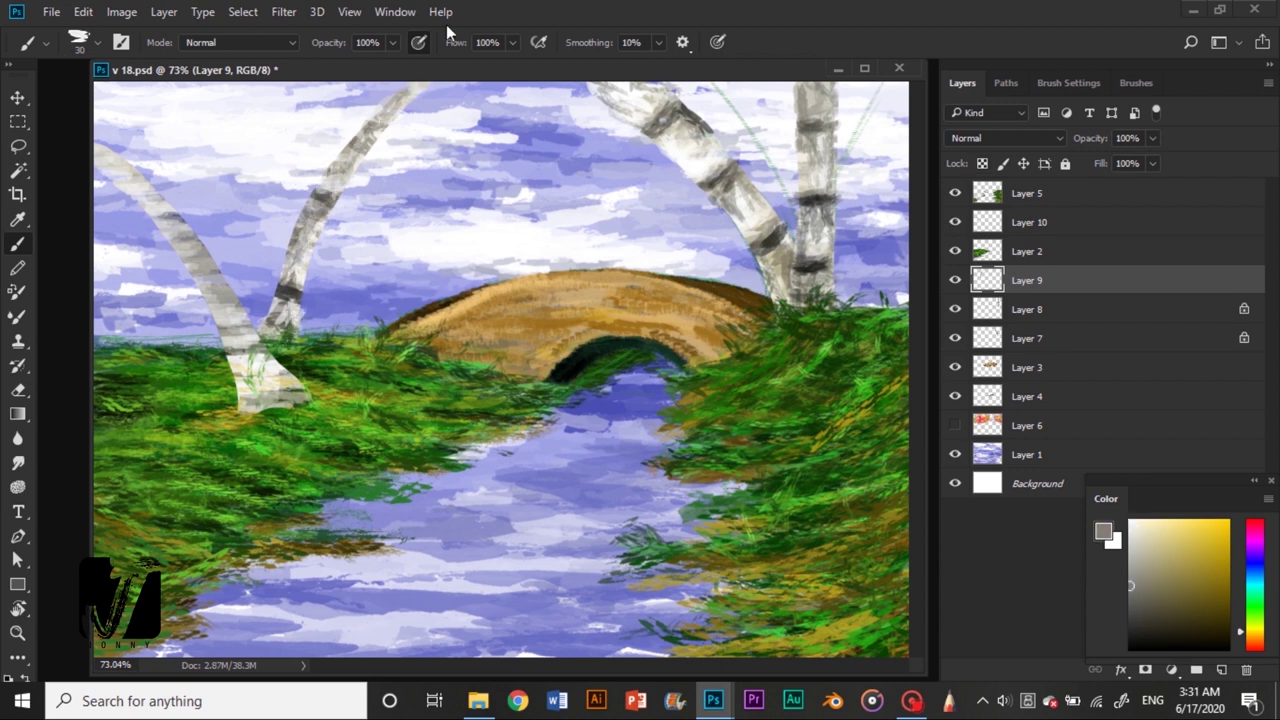
# Hide the far-left leaning trunk, return to the curved trunk's layer, and pick white
pyautogui.click(955, 222)
pyautogui.click(1027, 338)
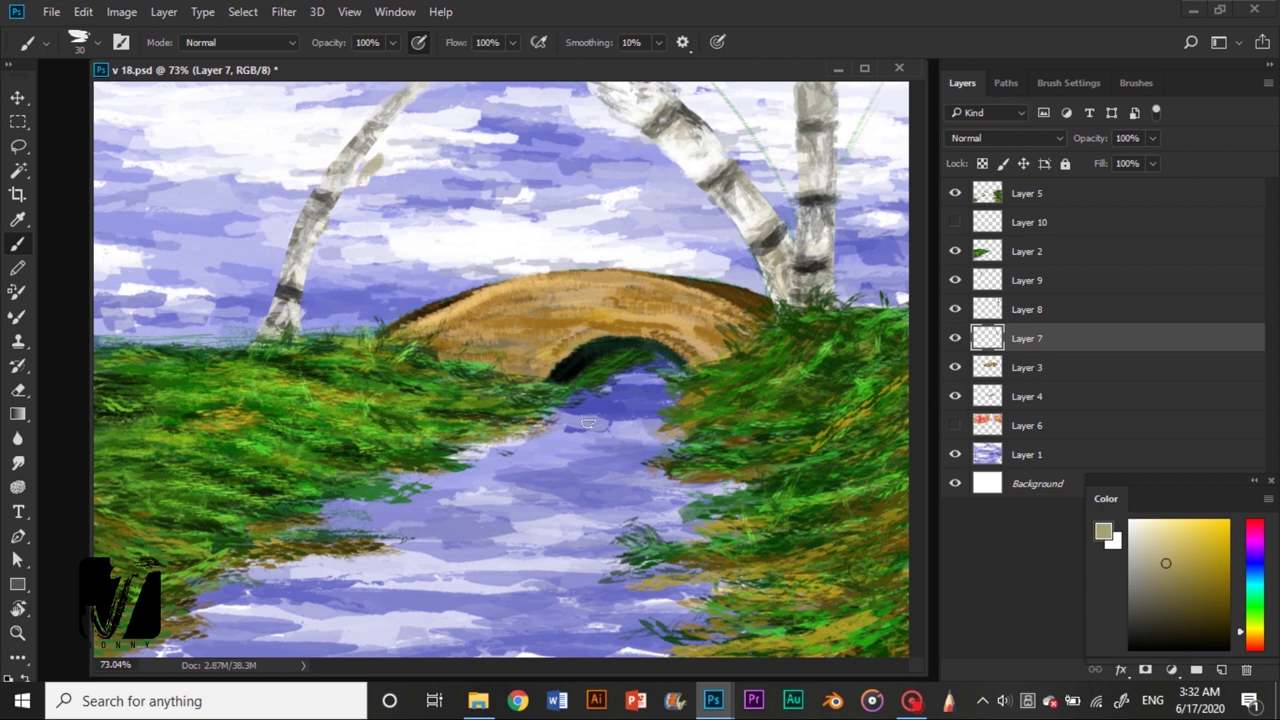
pyautogui.keyDown('ctrl'); pyautogui.click(818, 210); pyautogui.keyUp('ctrl')
pyautogui.keyDown('ctrl'); pyautogui.click(417, 404); pyautogui.keyUp('ctrl')
pyautogui.keyDown('ctrl'); pyautogui.click(500, 194); pyautogui.keyUp('ctrl')
pyautogui.keyDown('alt'); pyautogui.click(408, 92); pyautogui.keyUp('alt')
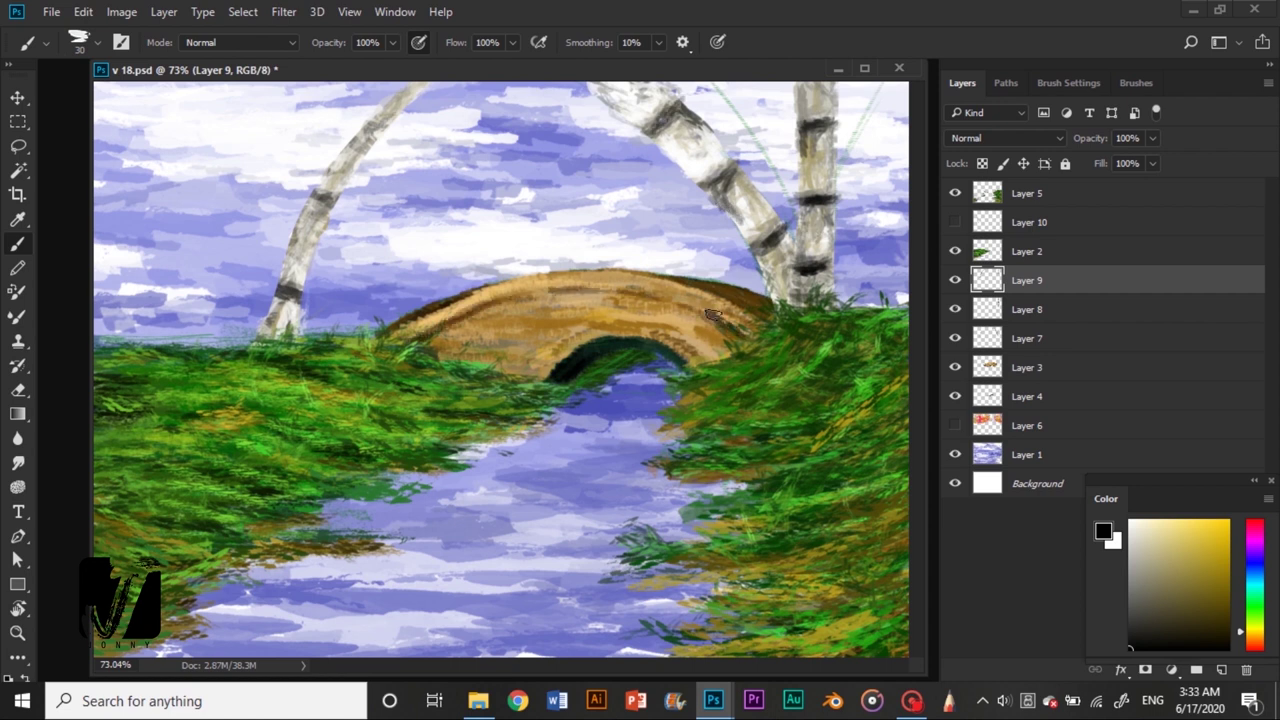
# Sample the bridge's dark brown and tan, activate Layer 3, and add Layers 11 and 12
pyautogui.keyDown('alt'); pyautogui.click(745, 338); pyautogui.keyUp('alt')
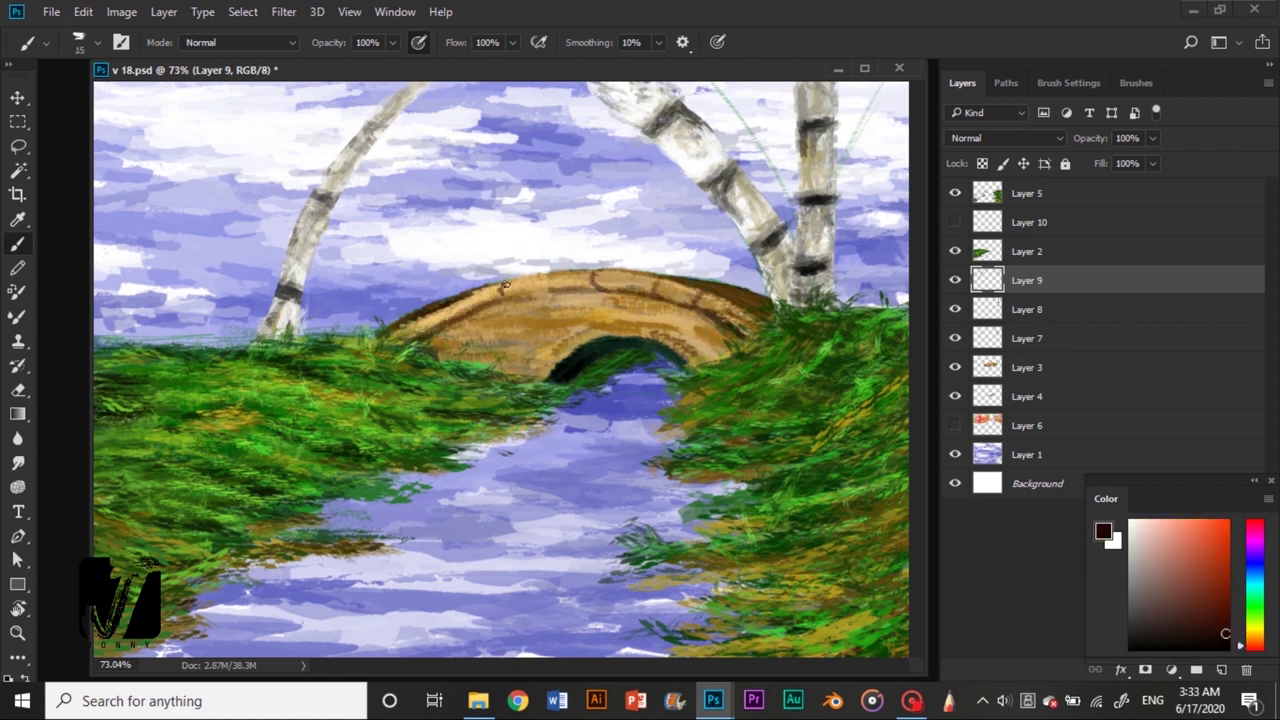
pyautogui.keyDown('alt'); pyautogui.click(447, 334); pyautogui.keyUp('alt')
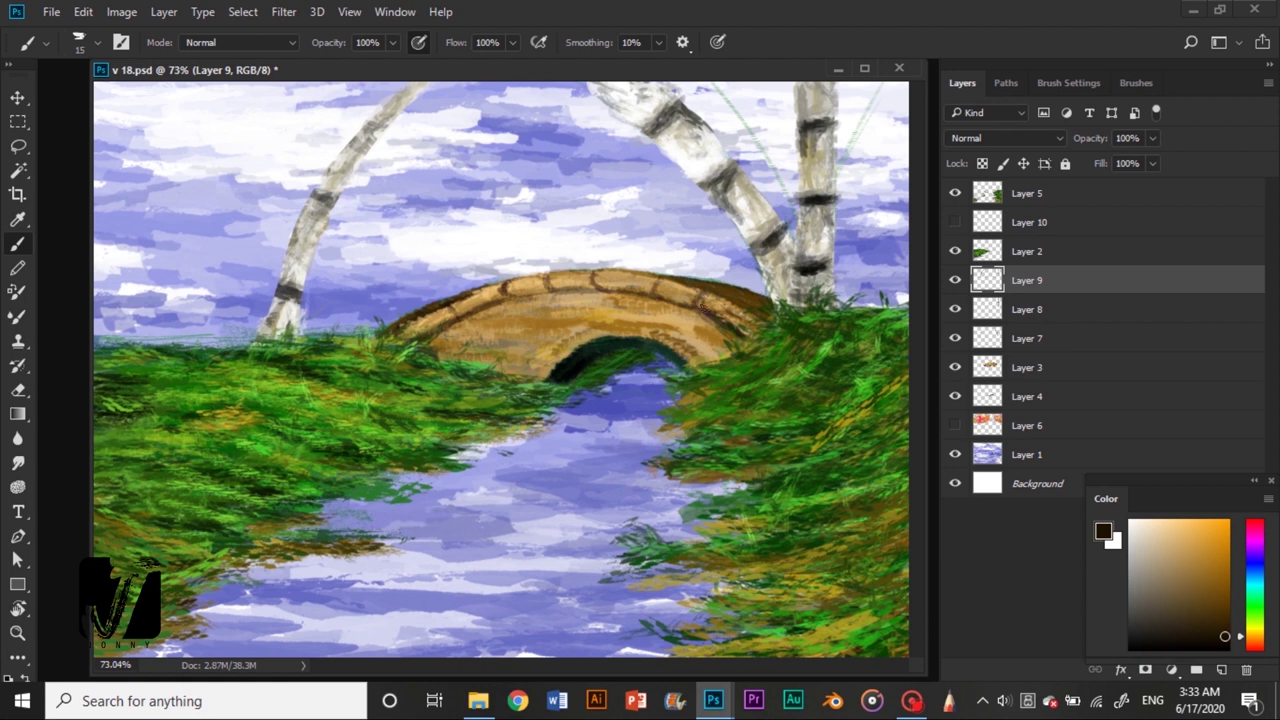
pyautogui.keyDown('ctrl'); pyautogui.click(710, 302); pyautogui.keyUp('ctrl')
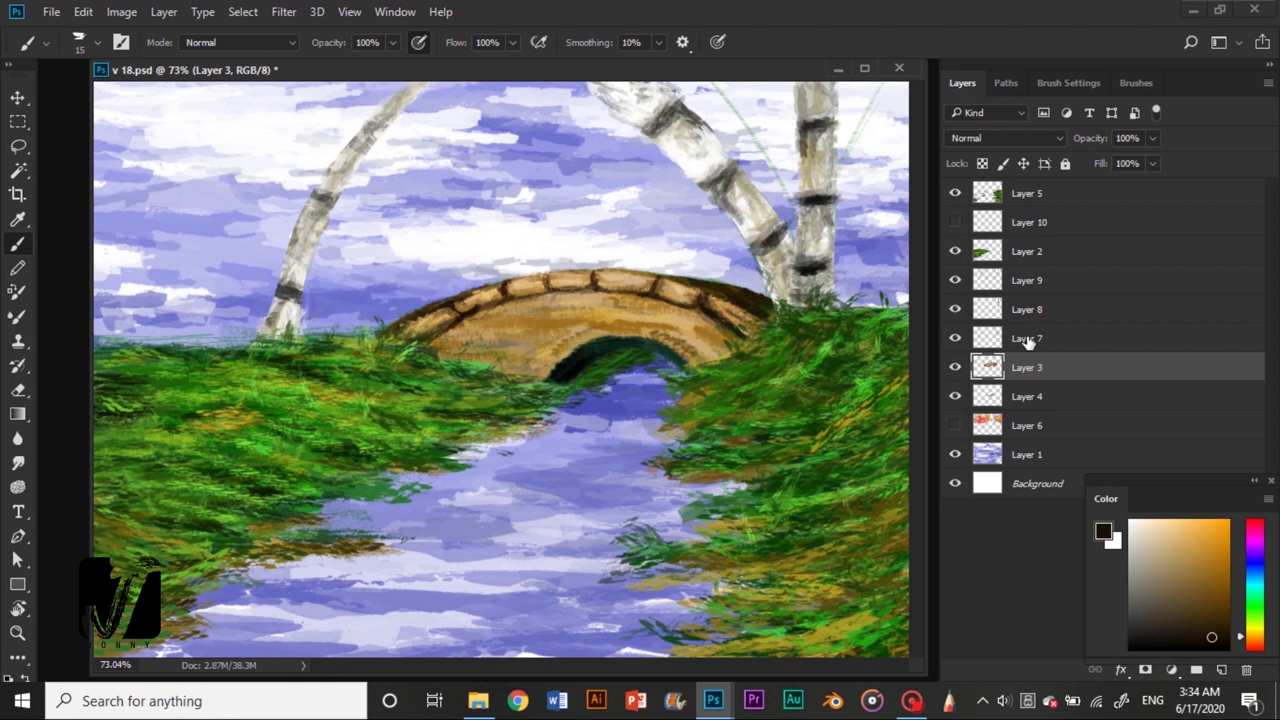
pyautogui.hotkey('ctrl', 'shift', 'alt', 'n')
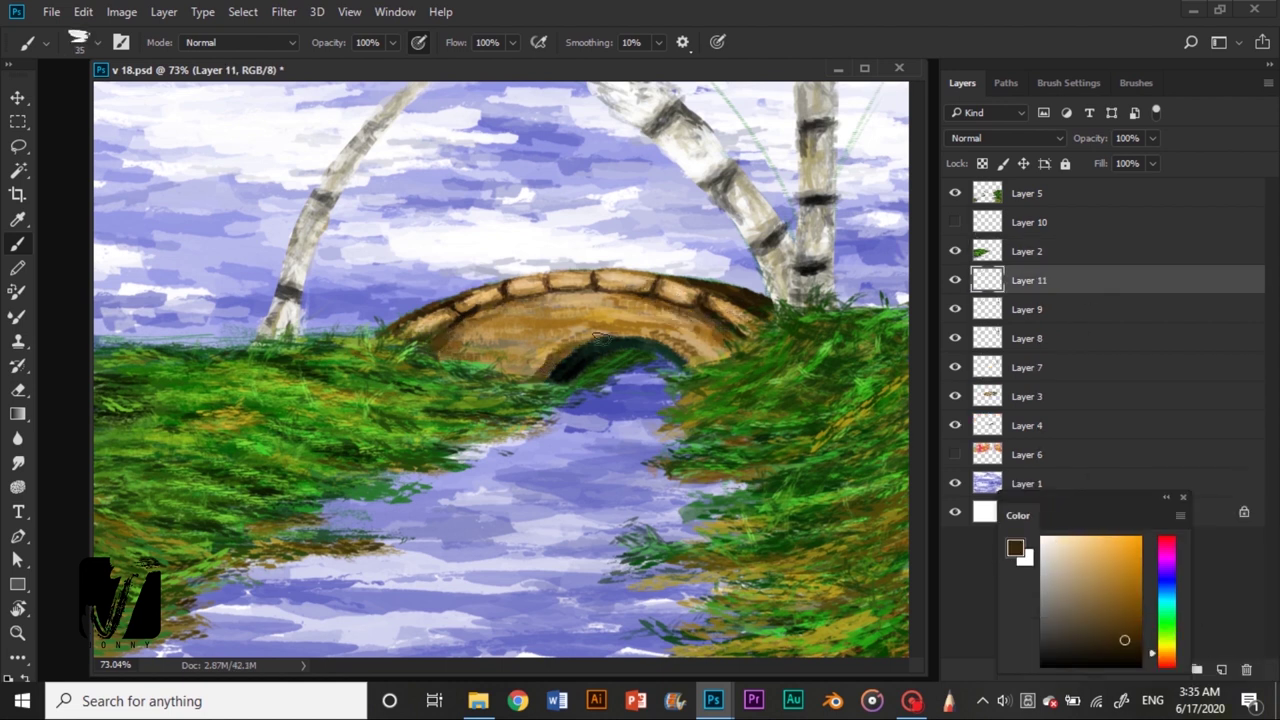
pyautogui.hotkey('ctrl', 'shift', 'alt', 'n')
pyautogui.hotkey('ctrl', '[')
pyautogui.hotkey('ctrl', '[')
pyautogui.hotkey('ctrl', '[')
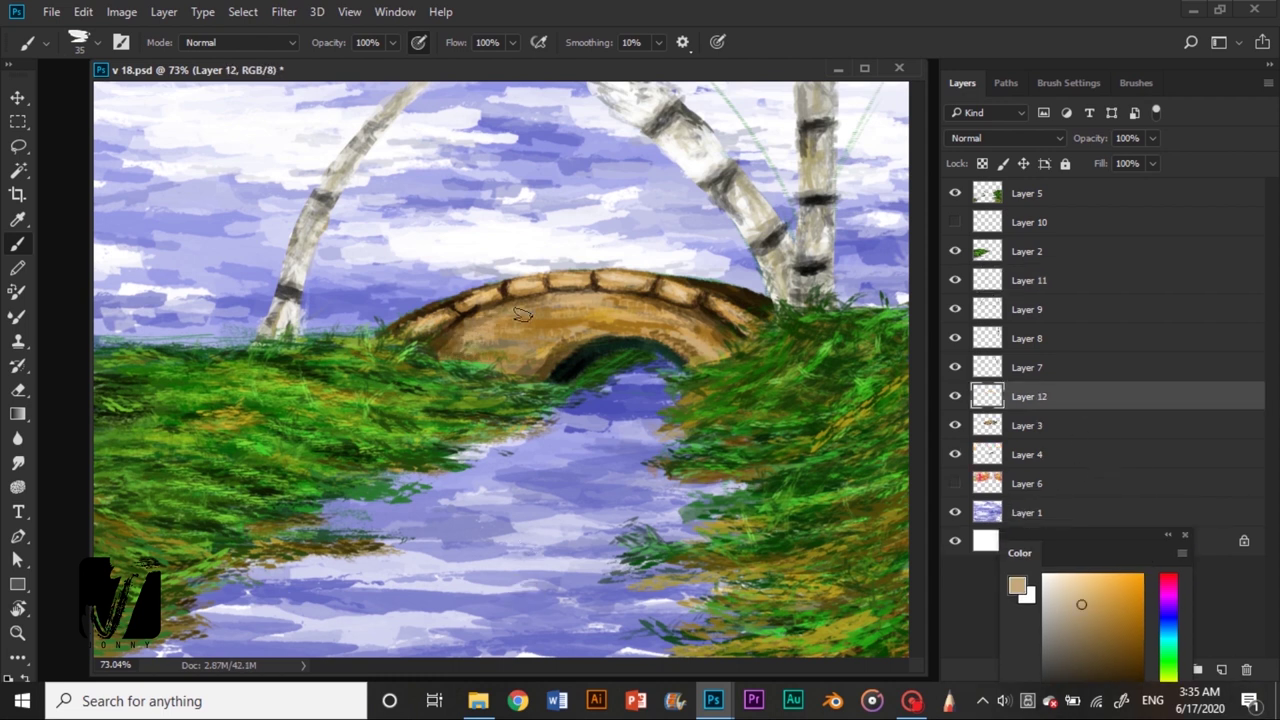
pyautogui.click(1136, 83)
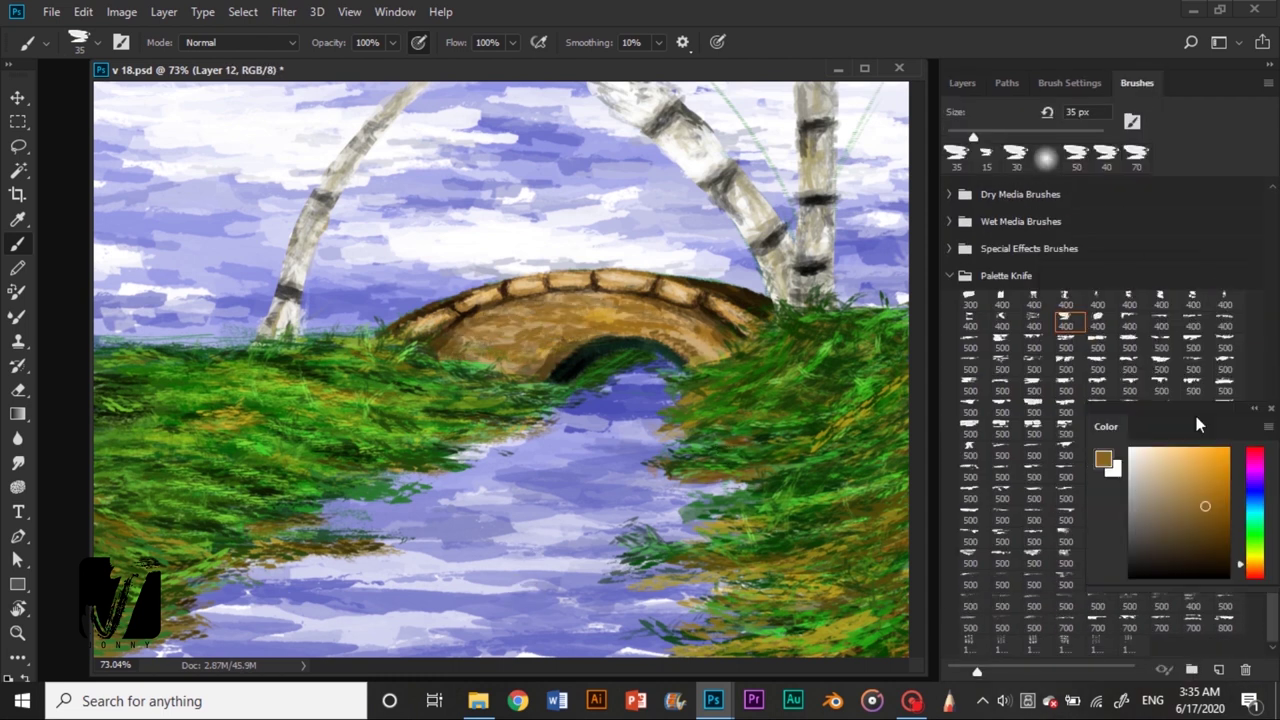
# With the first Palette Knife brush, paint deep brown lines along the arch and top stones
pyautogui.click(1129, 300)
pyautogui.click(962, 302)
pyautogui.keyDown('alt'); pyautogui.click(475, 362); pyautogui.keyUp('alt')
pyautogui.moveTo(475, 362); pyautogui.dragTo(695, 337)
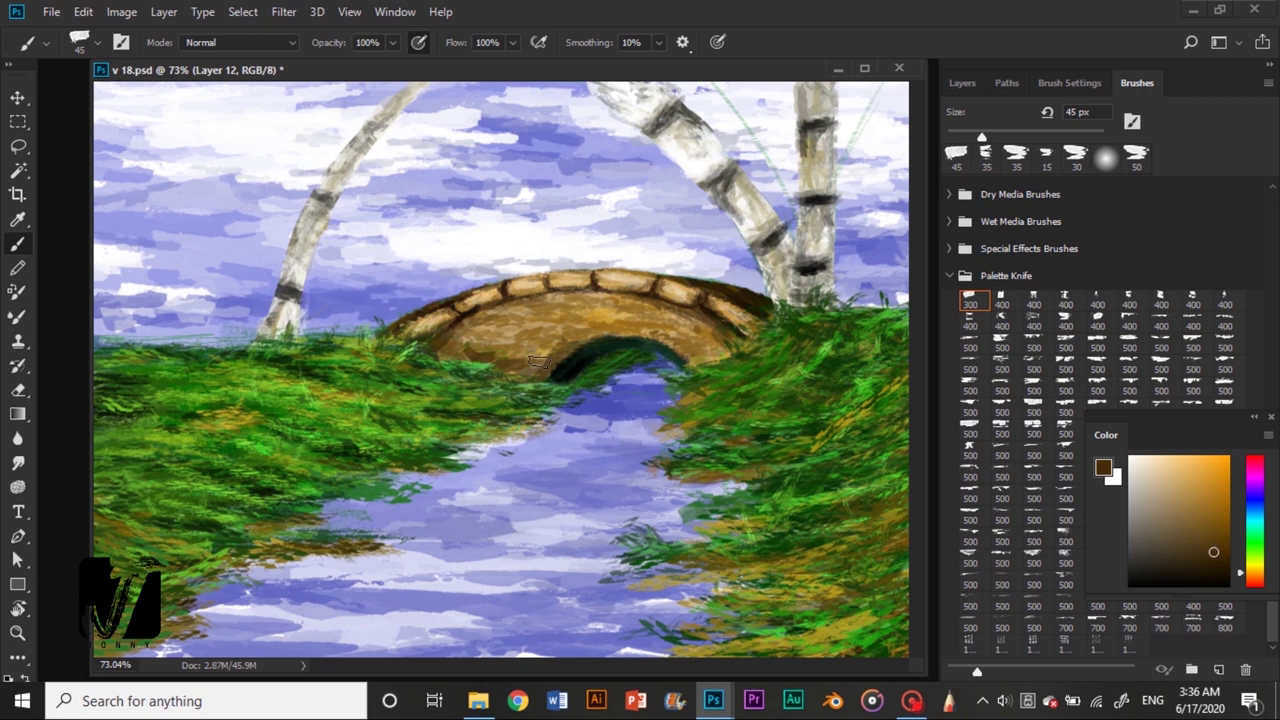
pyautogui.moveTo(555, 364); pyautogui.dragTo(525, 370)
pyautogui.moveTo(625, 312)
pyautogui.mouseDown()
pyautogui.moveTo(558, 308)
pyautogui.moveTo(474, 338)
pyautogui.mouseUp()
# Enlarge the brush to 35 px and paint dark shadow inside the bridge arch
pyautogui.press(']')
pyautogui.keyDown('alt'); pyautogui.click(474, 338); pyautogui.keyUp('alt')
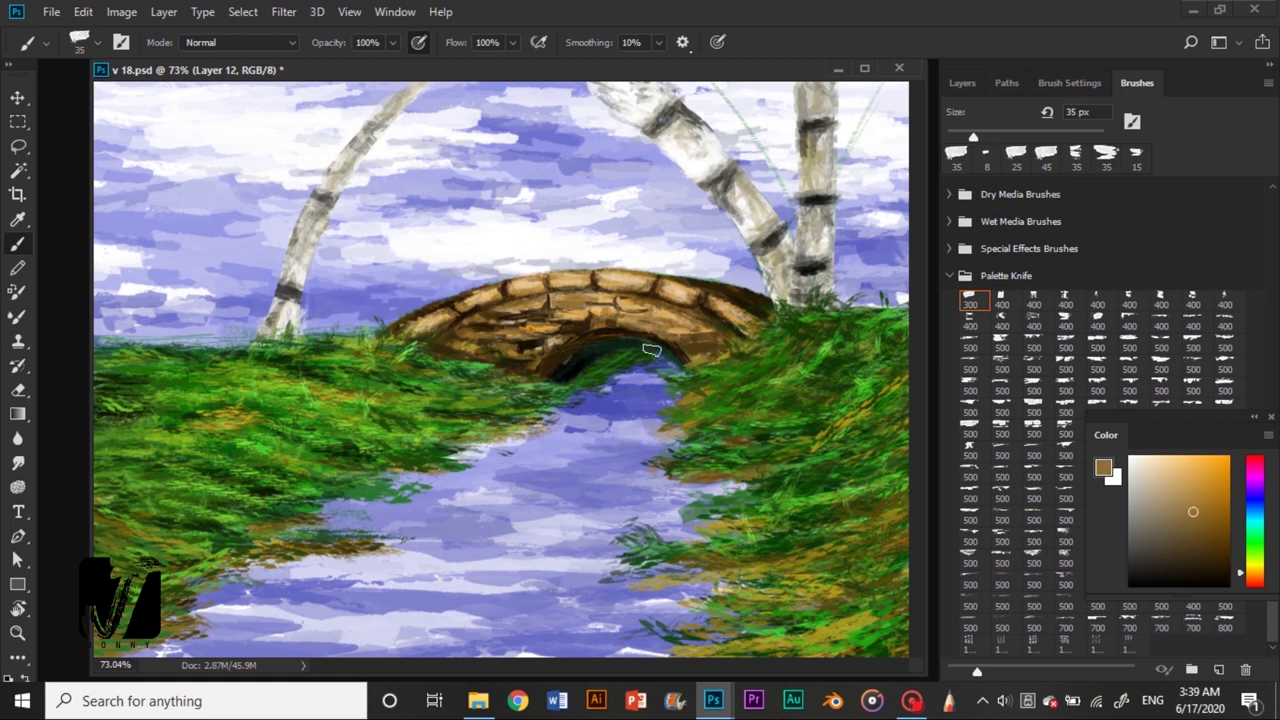
pyautogui.moveTo(673, 349); pyautogui.dragTo(555, 359)
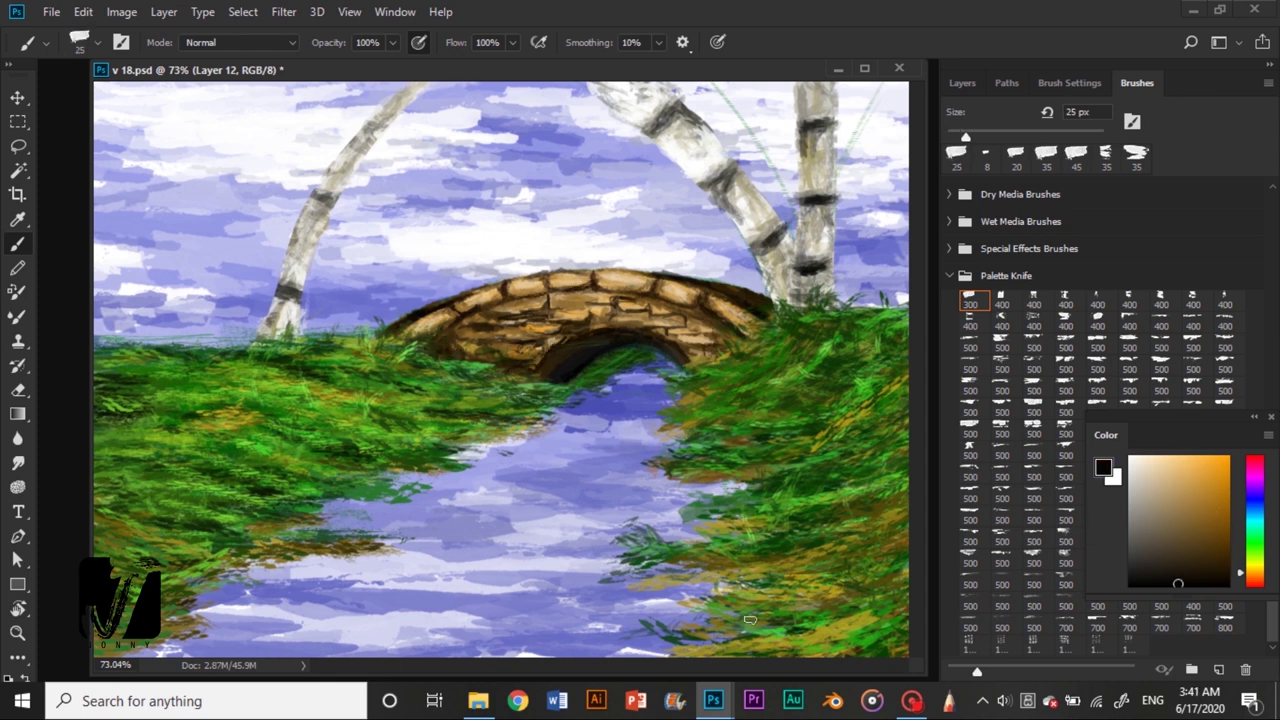
pyautogui.click(962, 83)
pyautogui.click(1028, 514)
# On Layer 13, paint brown mountains behind the bridge with a 175 px palette knife brush
pyautogui.click(1137, 83)
pyautogui.click(1001, 541)
pyautogui.moveTo(110, 320)
pyautogui.mouseDown()
pyautogui.moveTo(370, 240)
pyautogui.moveTo(760, 250)
pyautogui.mouseUp()
pyautogui.click(1001, 541)
pyautogui.moveTo(520, 240); pyautogui.dragTo(680, 237)
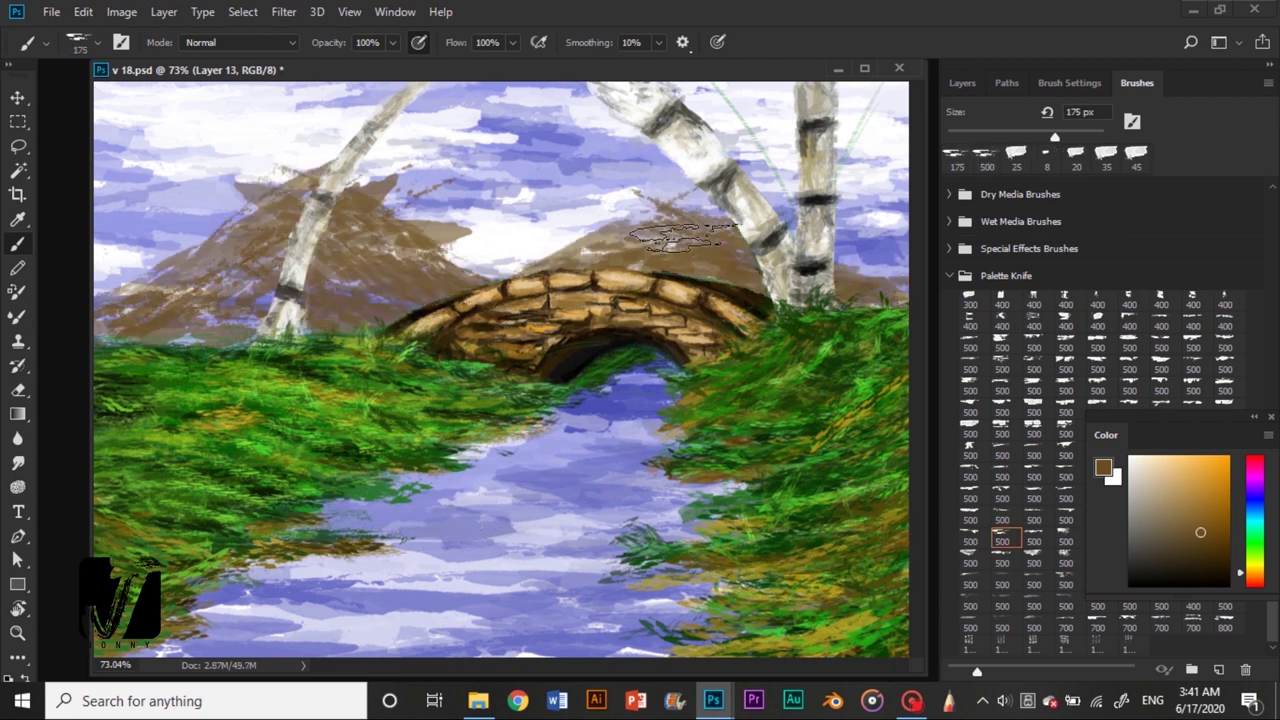
pyautogui.moveTo(130, 320); pyautogui.dragTo(300, 200)
# Darken both mountains with rich brown, then add dark green strokes on the left
pyautogui.click(1212, 560)
pyautogui.moveTo(420, 250); pyautogui.dragTo(740, 240)
pyautogui.moveTo(110, 330); pyautogui.dragTo(300, 200)
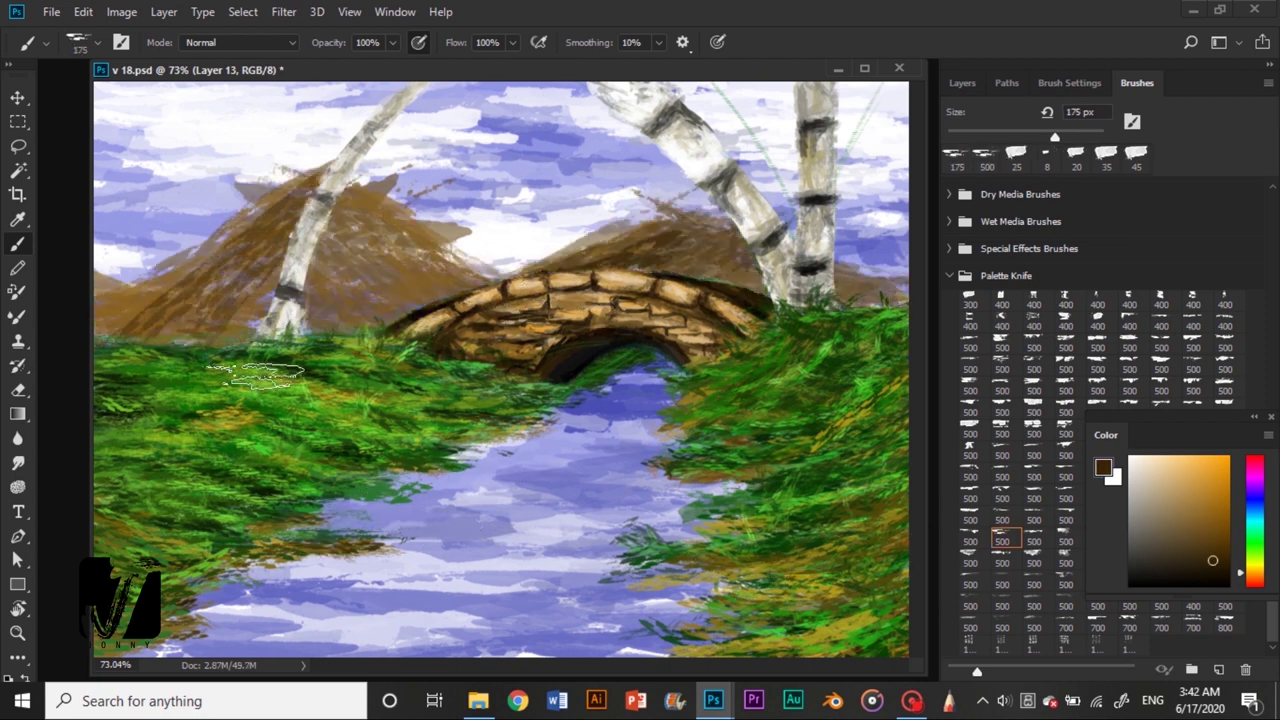
pyautogui.click(1254, 543)
pyautogui.moveTo(110, 320)
pyautogui.mouseDown()
pyautogui.moveTo(290, 220)
pyautogui.moveTo(360, 316)
pyautogui.moveTo(700, 250)
pyautogui.mouseUp()
# Add yellow-gold strokes over both mountains and green over the left mountain
pyautogui.click(1254, 568)
pyautogui.click(1189, 461)
pyautogui.moveTo(340, 290); pyautogui.dragTo(480, 260)
pyautogui.moveTo(630, 270); pyautogui.dragTo(780, 240)
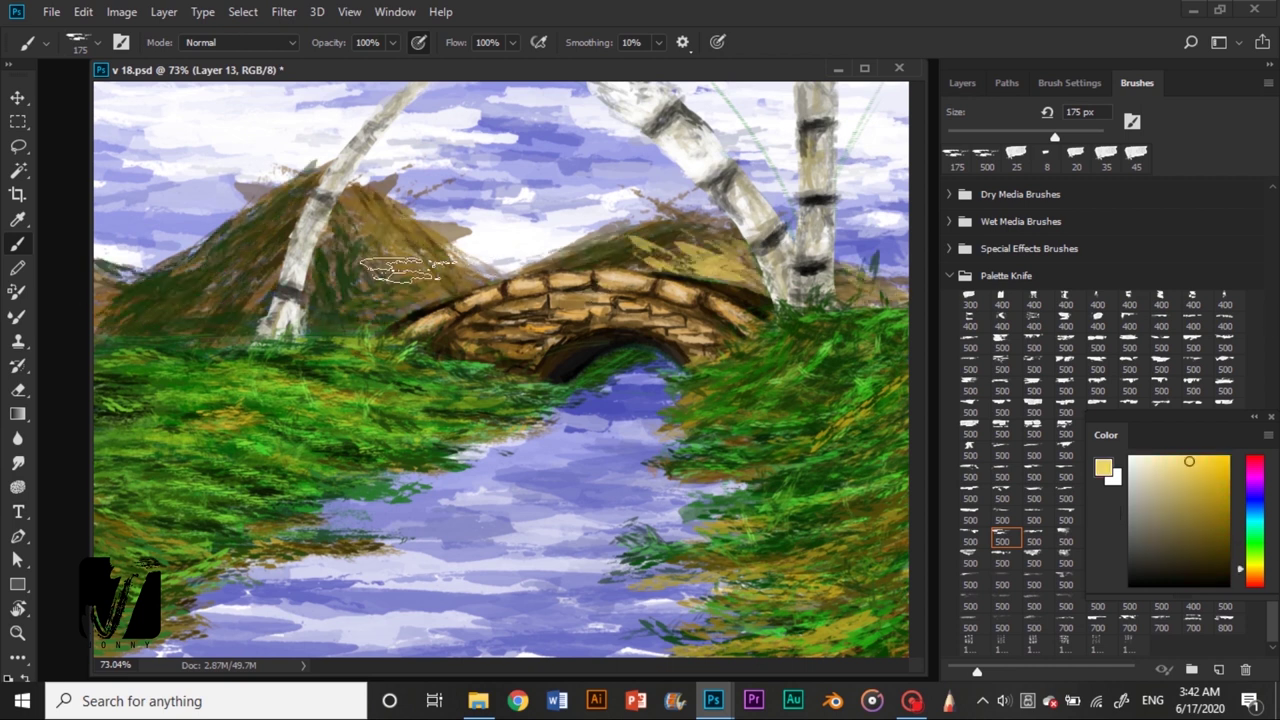
pyautogui.moveTo(405, 268); pyautogui.dragTo(470, 220)
pyautogui.click(1214, 508)
pyautogui.moveTo(171, 322); pyautogui.dragTo(300, 215)
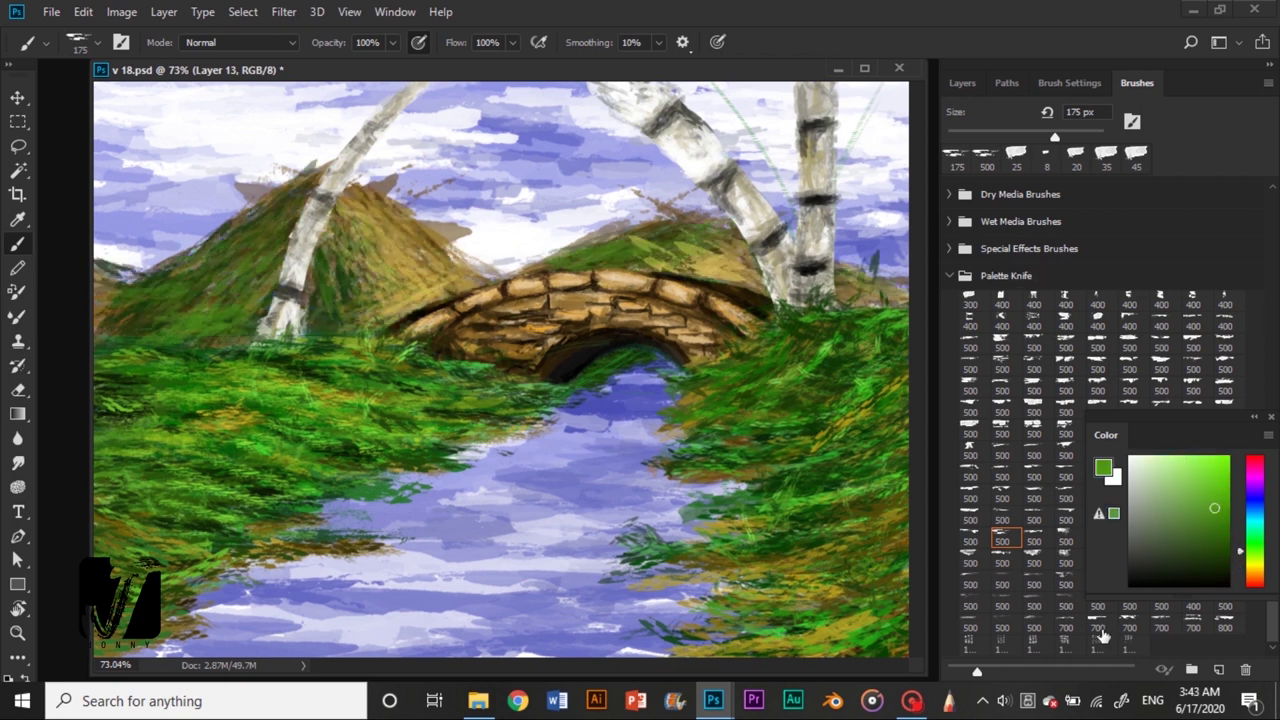
# Paint near-black green shadow strokes across the mountains with an 80 px brush
pyautogui.click(1216, 571)
pyautogui.press('[')
pyautogui.press('[')
pyautogui.press('[')
pyautogui.moveTo(80, 310); pyautogui.dragTo(180, 290)
pyautogui.moveTo(100, 330); pyautogui.dragTo(290, 230)
pyautogui.moveTo(350, 320); pyautogui.dragTo(480, 170)
pyautogui.moveTo(230, 220); pyautogui.dragTo(500, 230)
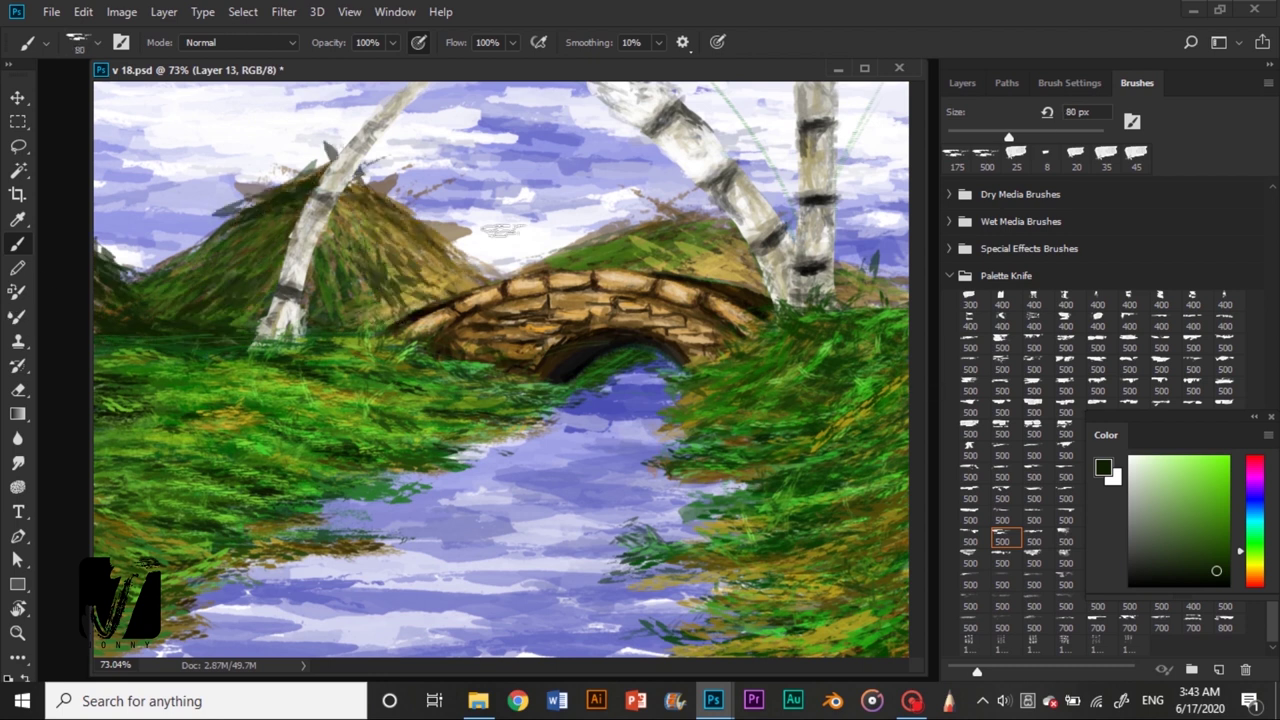
pyautogui.moveTo(214, 290); pyautogui.dragTo(470, 200)
pyautogui.moveTo(660, 290); pyautogui.dragTo(900, 270)
# Add orange highlights to the left and right mountains
pyautogui.click(1225, 477)
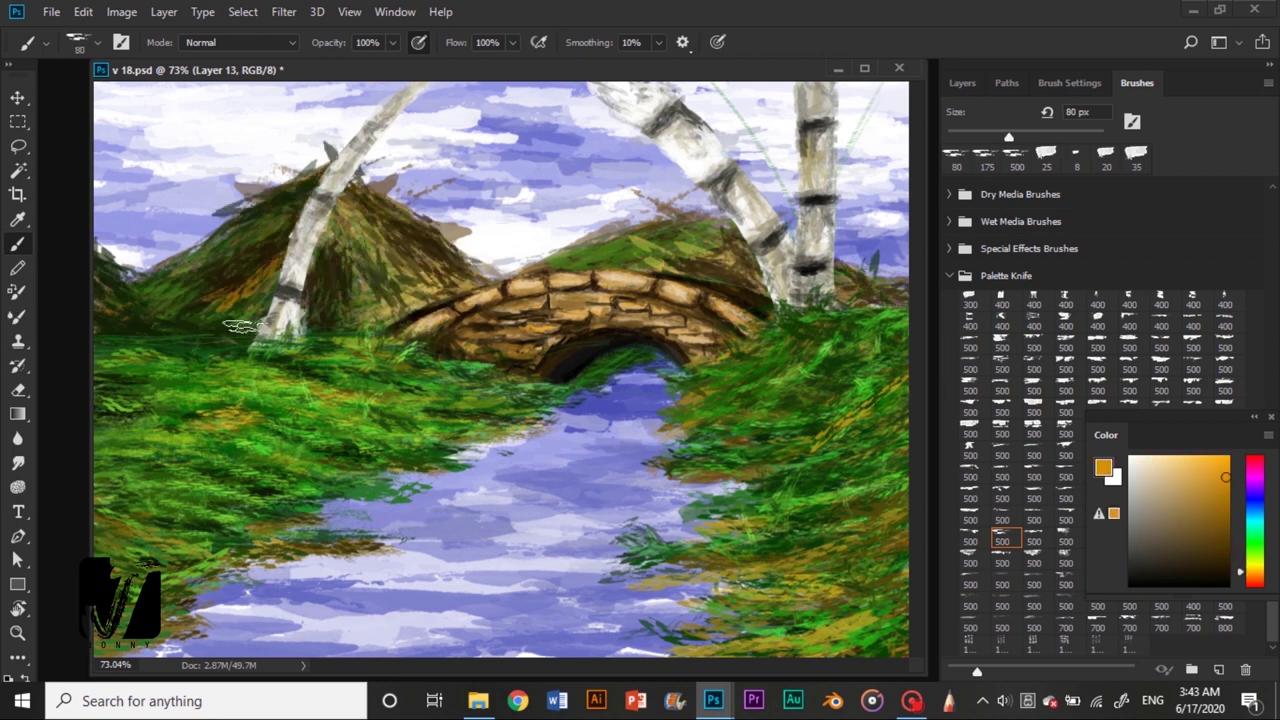
pyautogui.moveTo(386, 290); pyautogui.dragTo(480, 216)
pyautogui.moveTo(624, 290); pyautogui.dragTo(770, 240)
pyautogui.moveTo(150, 330); pyautogui.dragTo(304, 258)
pyautogui.click(1212, 539)
# Paint light green strokes across the left and right mountains
pyautogui.press('v')
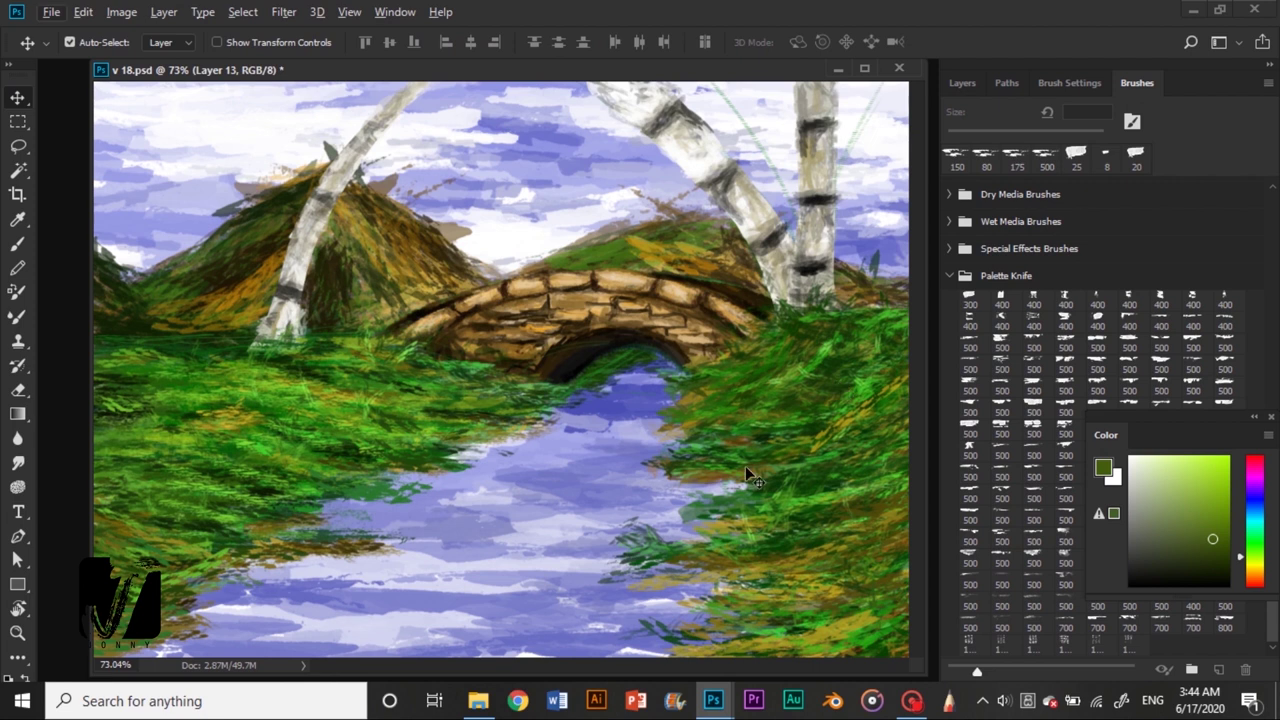
pyautogui.press('b')
pyautogui.click(1206, 485)
pyautogui.moveTo(160, 290); pyautogui.dragTo(300, 220)
pyautogui.moveTo(350, 300); pyautogui.dragTo(470, 230)
pyautogui.moveTo(560, 270); pyautogui.dragTo(760, 215)
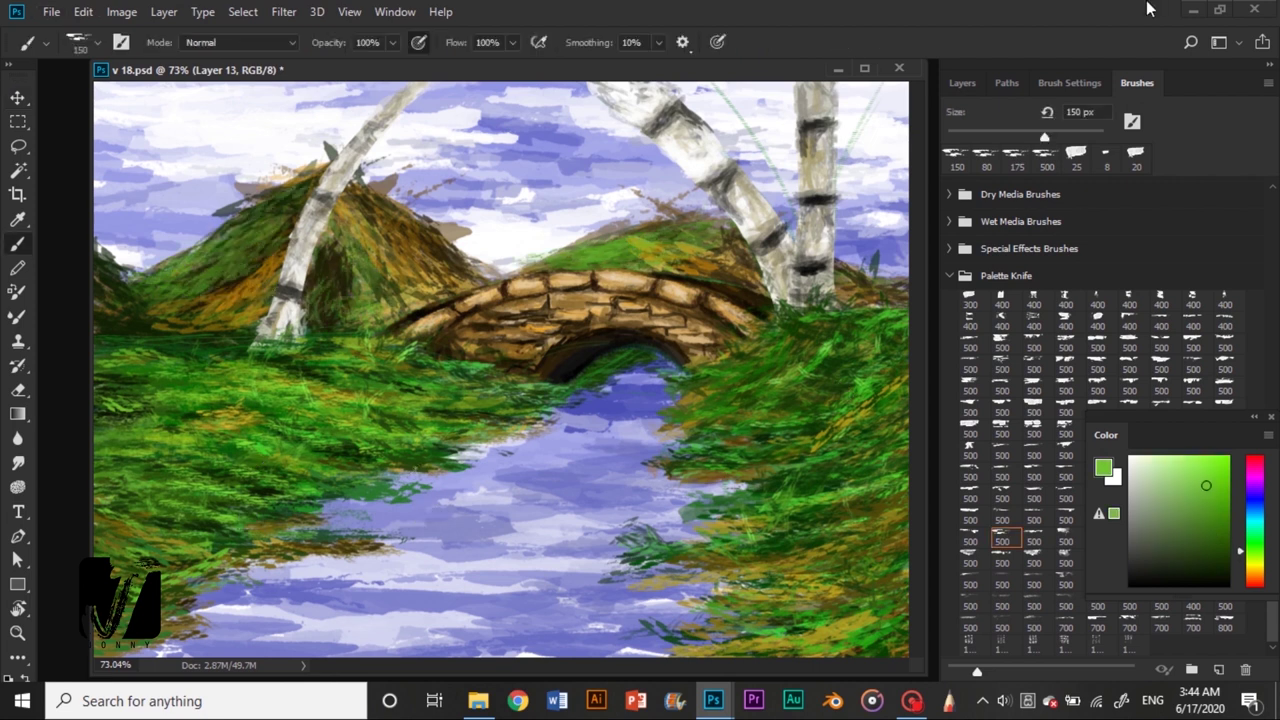
pyautogui.moveTo(870, 290); pyautogui.dragTo(906, 265)
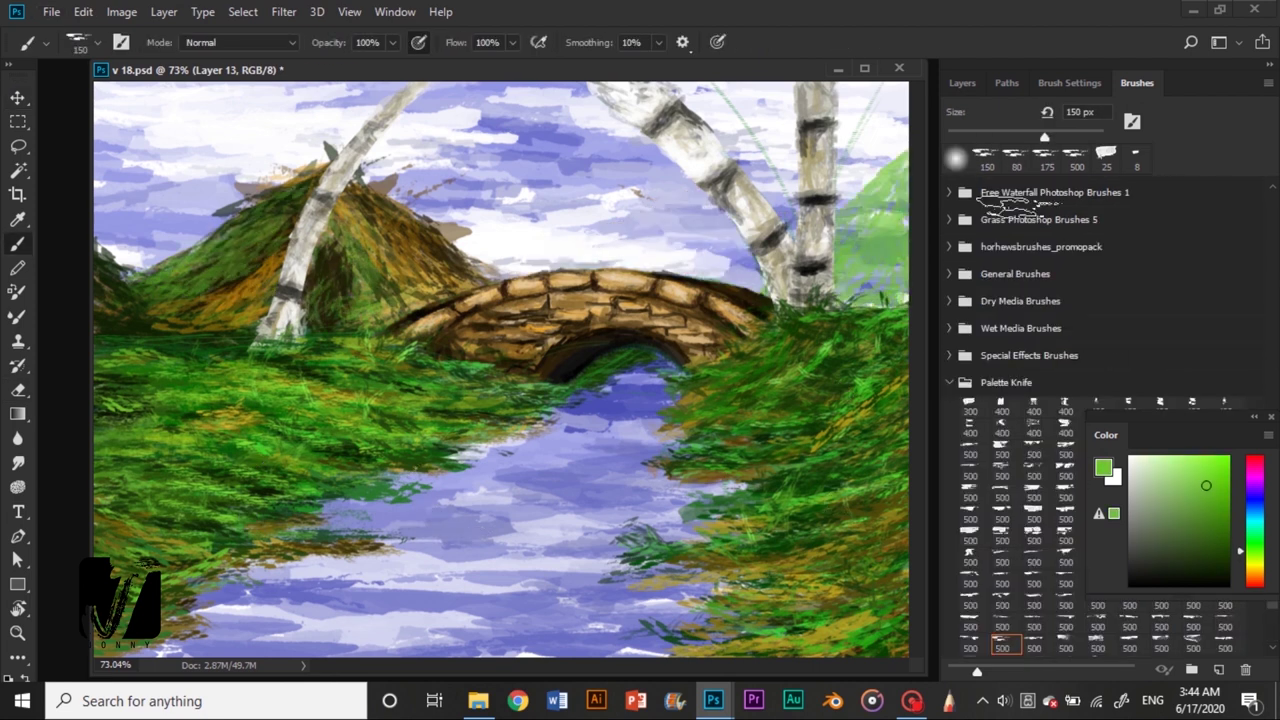
# Darken the upper-right hill beside the birch with dark green, then add gold-brown strokes
pyautogui.keyDown('alt'); pyautogui.click(905, 250); pyautogui.keyUp('alt')
pyautogui.moveTo(900, 170); pyautogui.dragTo(860, 280)
pyautogui.keyDown('alt'); pyautogui.click(885, 272); pyautogui.keyUp('alt')
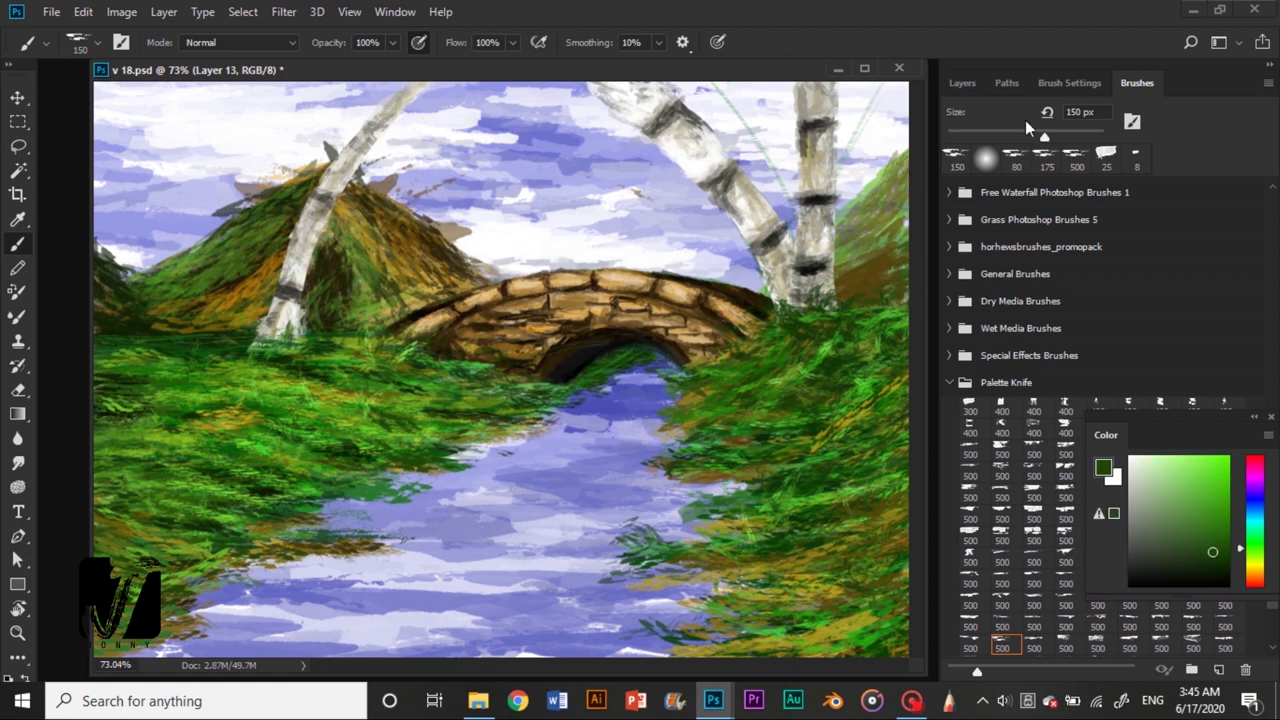
pyautogui.press('F7')
pyautogui.press('e')
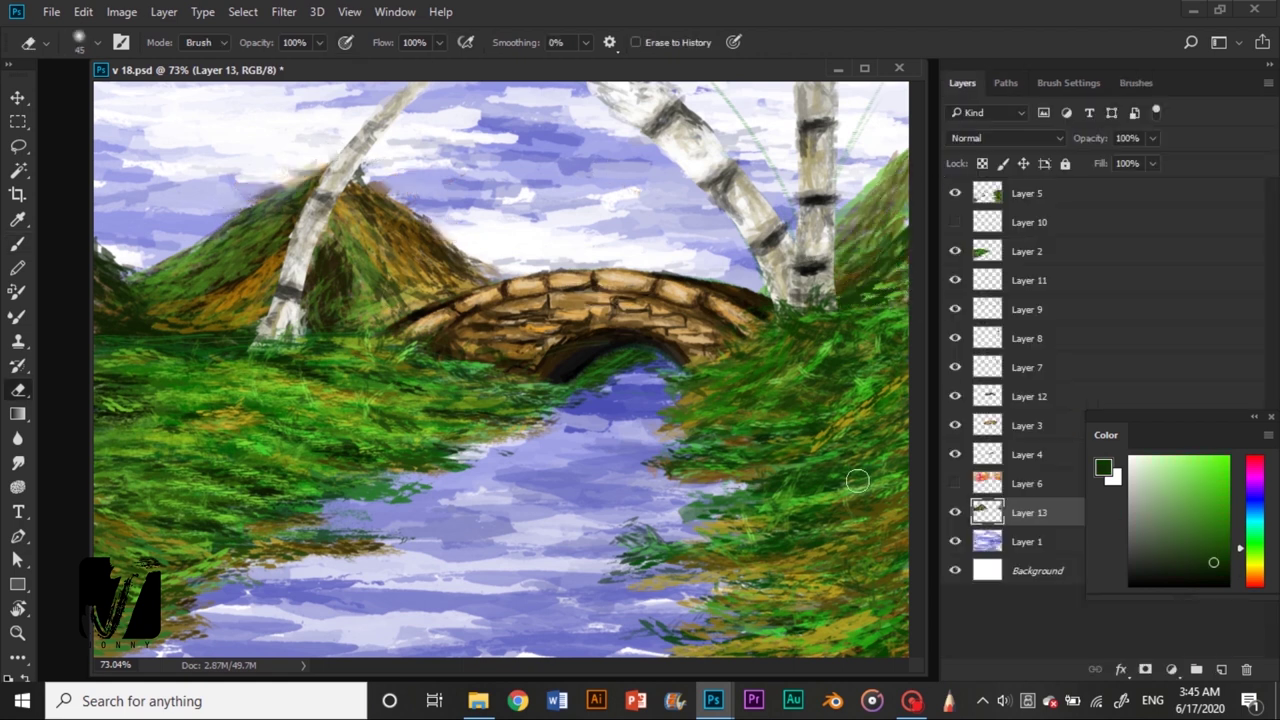
pyautogui.press('b')
pyautogui.keyDown('alt'); pyautogui.click(870, 260); pyautogui.keyUp('alt')
pyautogui.moveTo(860, 200); pyautogui.dragTo(905, 285)
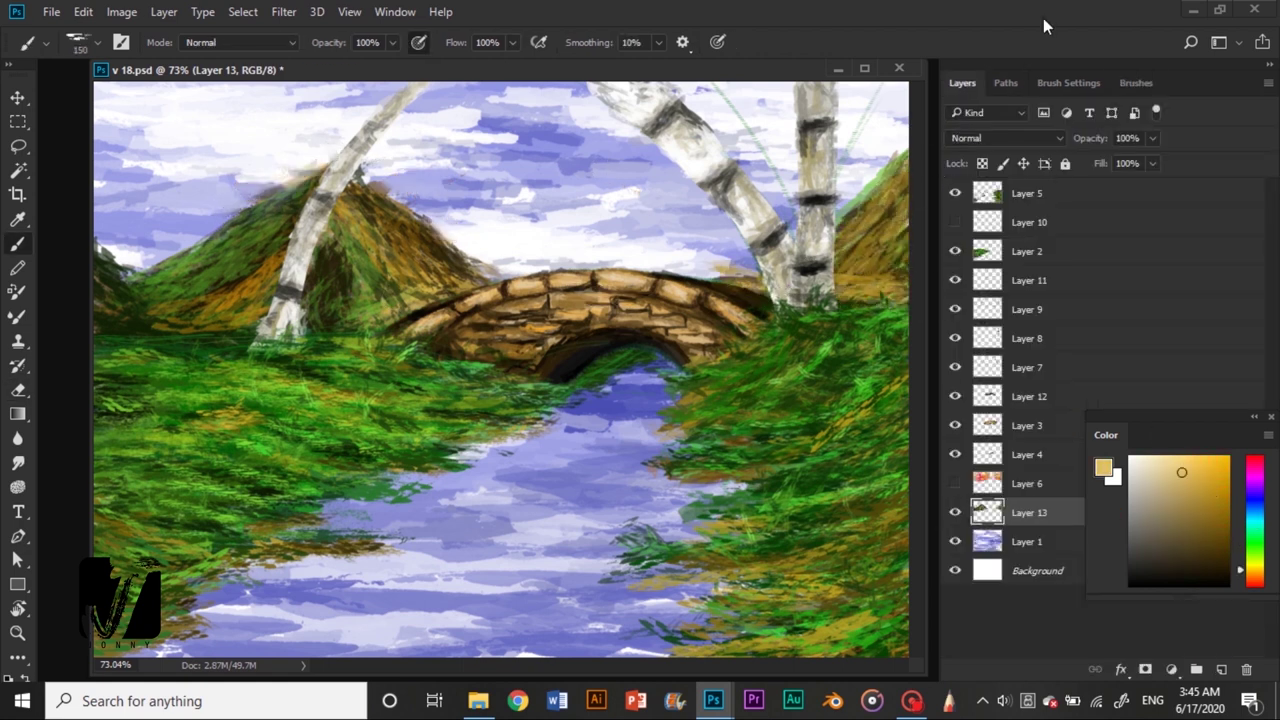
# Duplicate a birch trunk to the far left and narrow a second copy with Free Transform
pyautogui.press('v')
pyautogui.moveTo(314, 323)
pyautogui.mouseDown()
pyautogui.moveTo(766, 271)
pyautogui.moveTo(330, 300)
pyautogui.mouseUp()
pyautogui.moveTo(815, 300)
pyautogui.mouseDown()
pyautogui.moveTo(252, 244)
pyautogui.moveTo(322, 244)
pyautogui.mouseUp()
pyautogui.hotkey('ctrl', 't')
pyautogui.moveTo(323, 183); pyautogui.dragTo(291, 190)
pyautogui.press('Return')
# Hide the thin birch copy and paint dark green grass blades on new Layer 14
pyautogui.click(955, 309)
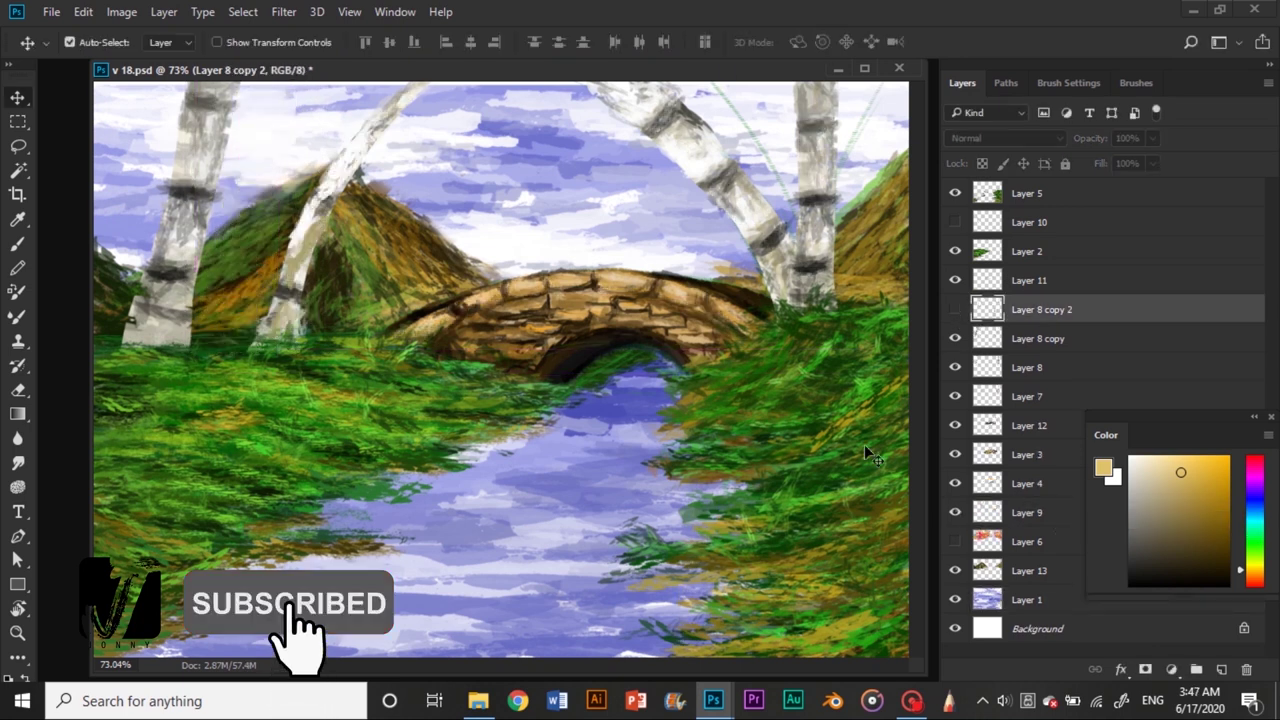
pyautogui.hotkey('ctrl', 'shift', 'alt', 'n')
pyautogui.press('b')
pyautogui.keyDown('alt'); pyautogui.click(672, 395); pyautogui.keyUp('alt')
pyautogui.press('[')
pyautogui.moveTo(210, 355)
pyautogui.mouseDown()
pyautogui.moveTo(300, 330)
pyautogui.moveTo(220, 343)
pyautogui.mouseUp()
pyautogui.moveTo(810, 320); pyautogui.dragTo(840, 285)
pyautogui.moveTo(215, 355); pyautogui.dragTo(215, 315)
# Try an 80 px Flower_set_volume_2 brush in bright pink, then revert to dark green
pyautogui.keyDown('alt'); pyautogui.click(905, 383); pyautogui.keyUp('alt')
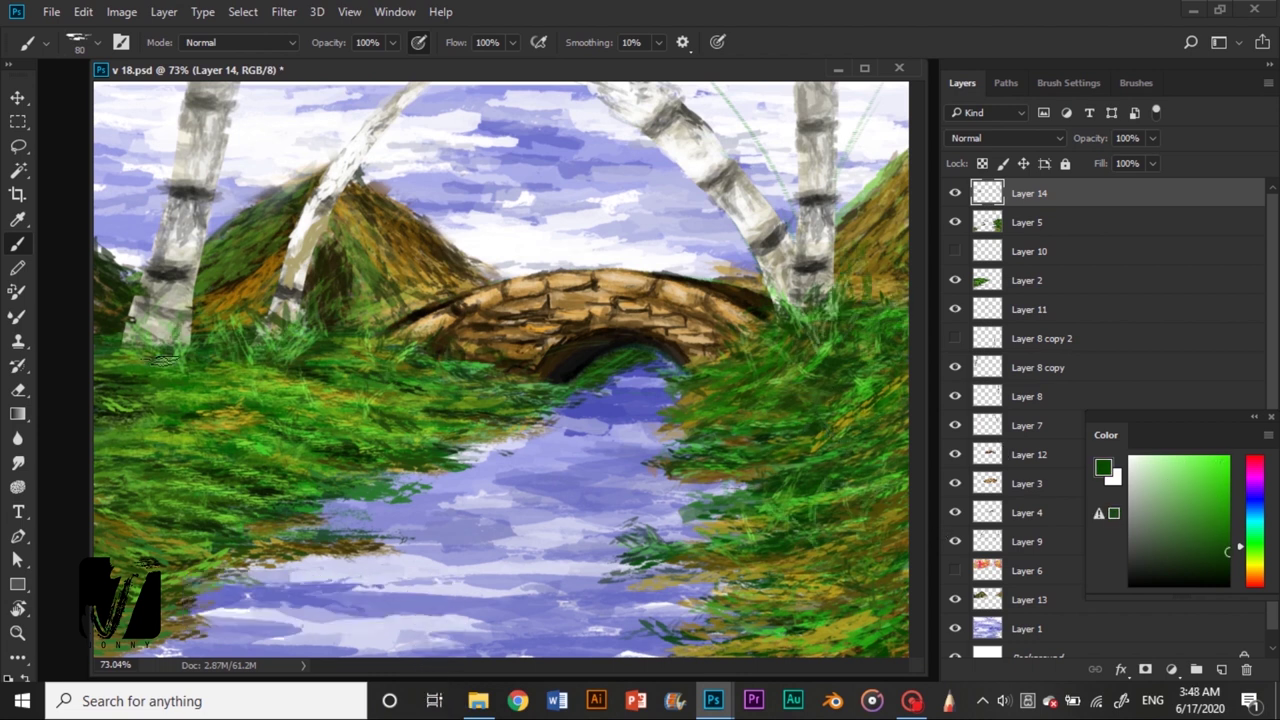
pyautogui.click(1137, 83)
pyautogui.click(950, 285)
pyautogui.click(1065, 308)
pyautogui.click(957, 155)
pyautogui.click(1226, 459)
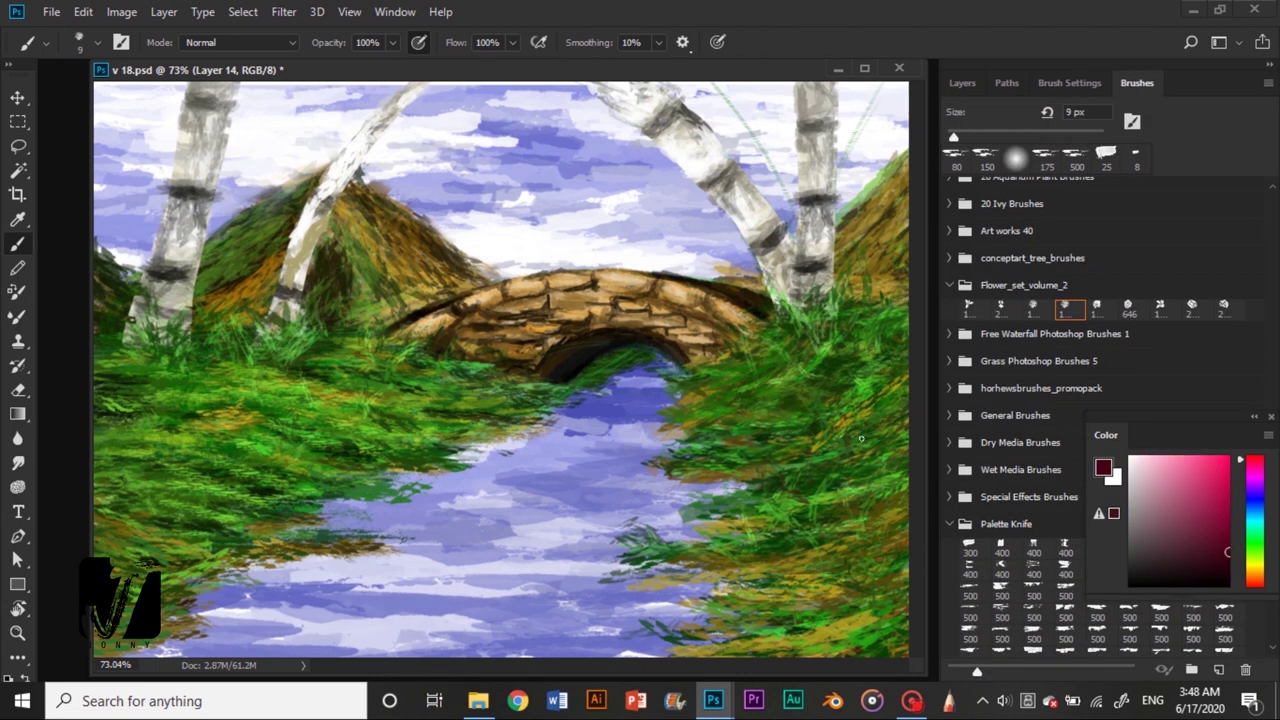
pyautogui.keyDown('alt'); pyautogui.click(178, 397); pyautogui.keyUp('alt')
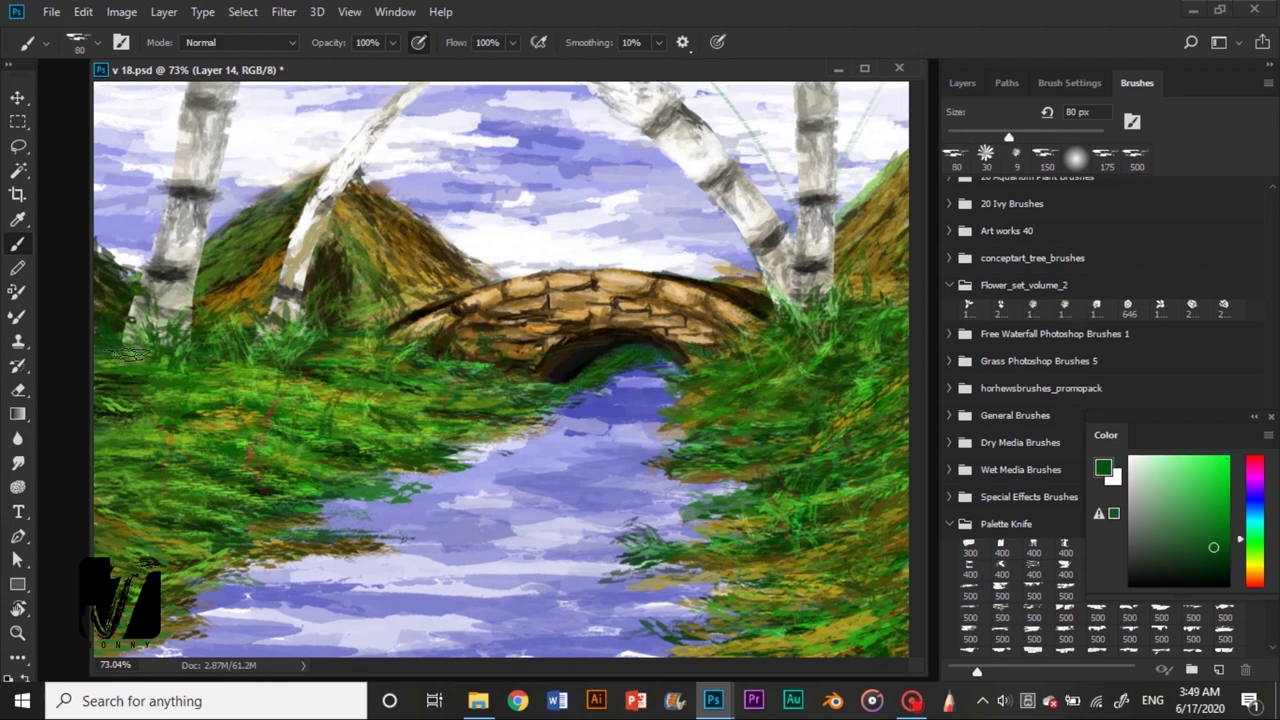
# With the Move tool, make Layer 13 active and pick the layer to adjust
pyautogui.press('v')
pyautogui.click(424, 225)
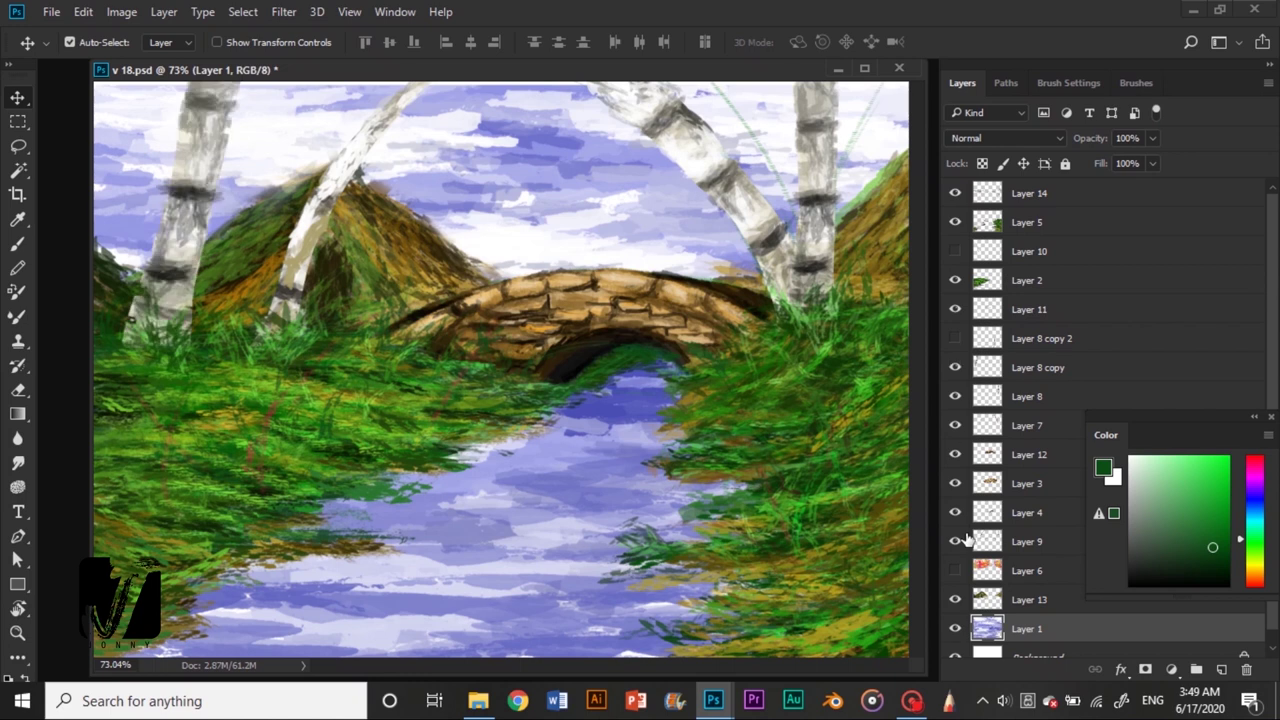
pyautogui.press('e')
pyautogui.keyDown('ctrl'); pyautogui.click(757, 366); pyautogui.keyUp('ctrl')
# Lower the current layer's saturation to about -34 with Hue/Saturation
pyautogui.press('v')
pyautogui.click(121, 11)
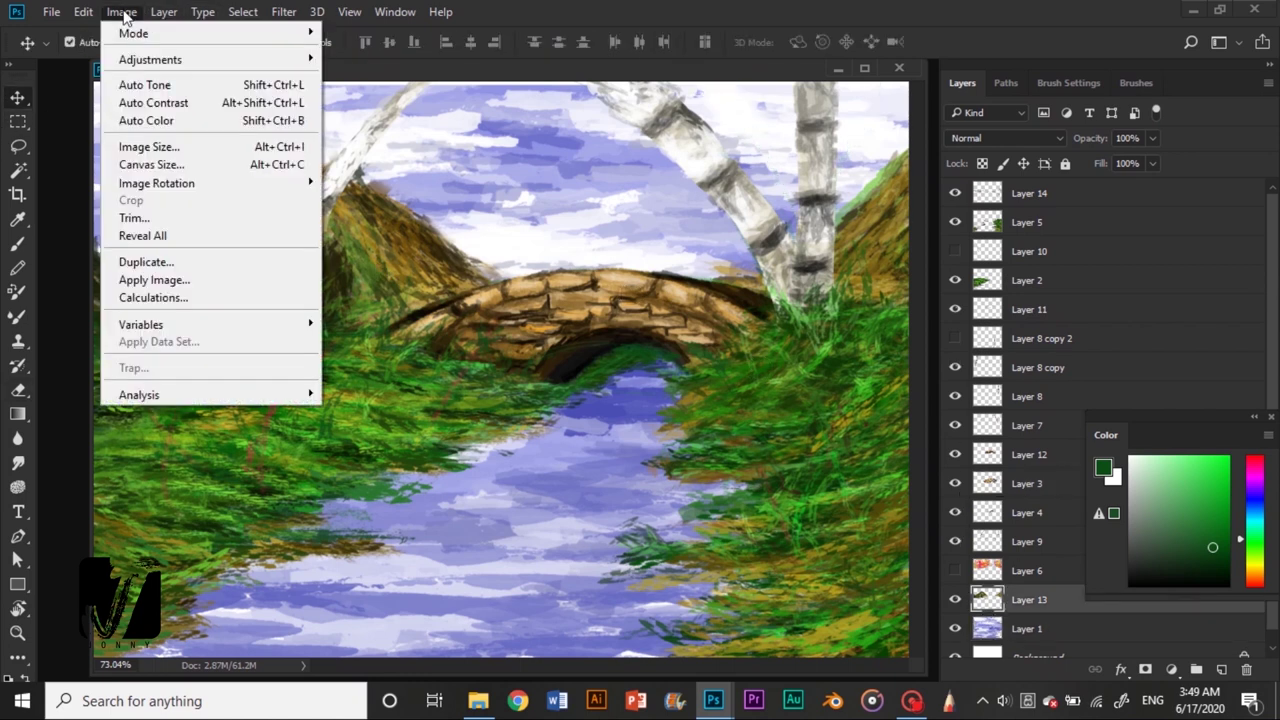
pyautogui.click(514, 191)
pyautogui.moveTo(724, 397)
pyautogui.mouseDown()
pyautogui.moveTo(694, 403)
pyautogui.moveTo(728, 440)
pyautogui.mouseUp()
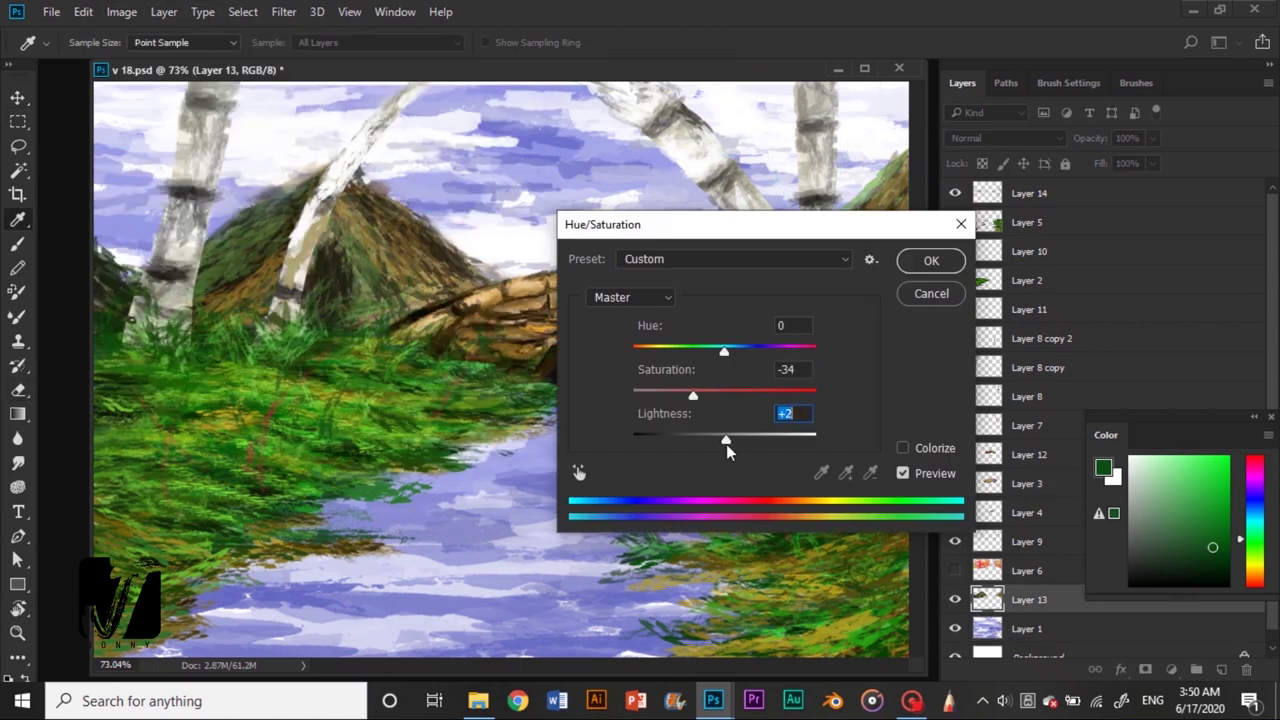
pyautogui.press('Return')
# On a new layer, lighten the river's middle with near-white palette-knife strokes
pyautogui.hotkey('ctrl', 'shift', 'alt', 'n')
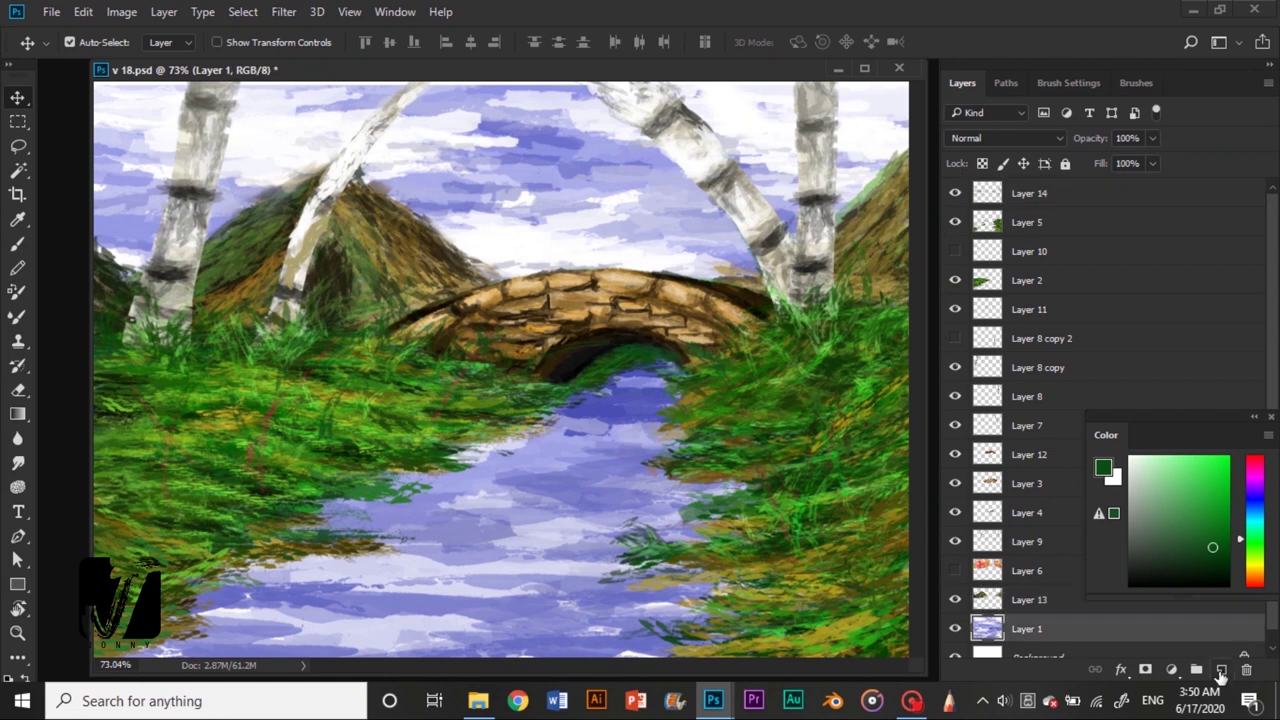
pyautogui.press('b')
pyautogui.click(1136, 82)
pyautogui.click(1006, 275)
pyautogui.click(970, 497)
pyautogui.moveTo(430, 495); pyautogui.dragTo(640, 500)
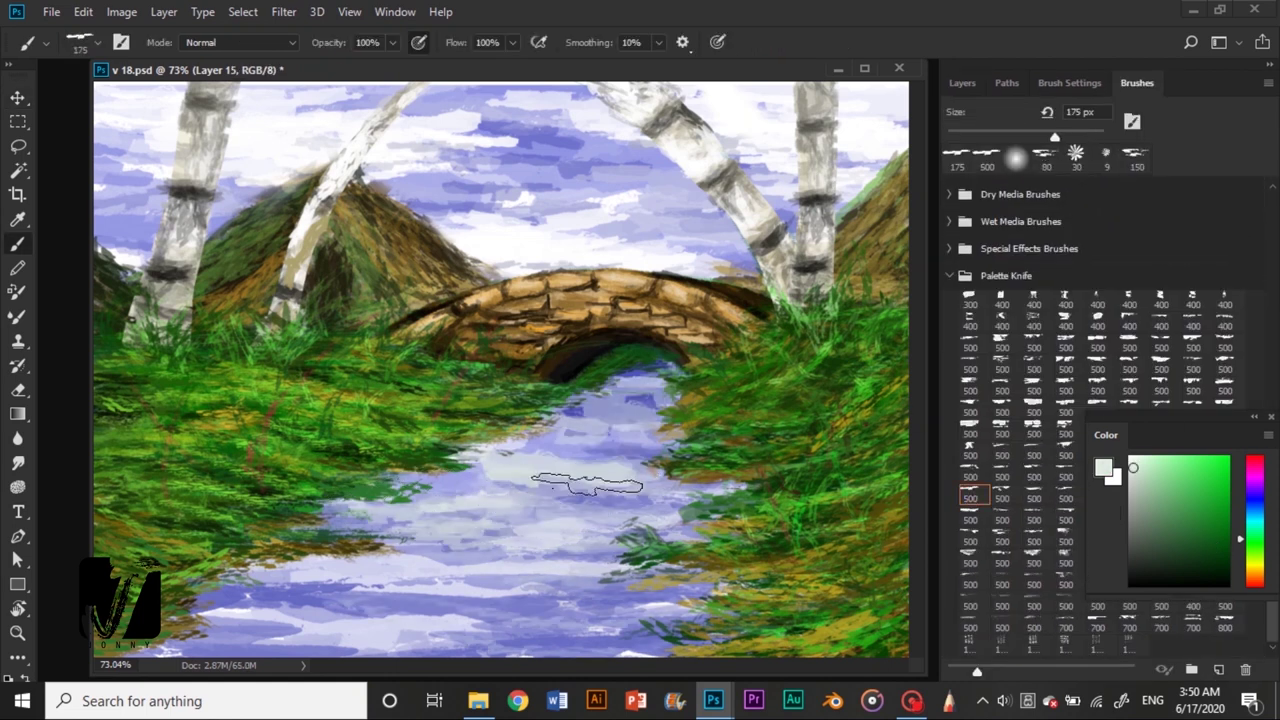
pyautogui.moveTo(420, 600); pyautogui.dragTo(800, 630)
pyautogui.moveTo(460, 470); pyautogui.dragTo(700, 420)
# Paint dark blue palette-knife strokes across the river
pyautogui.press('[')
pyautogui.press('[')
pyautogui.press('[')
pyautogui.keyDown('alt'); pyautogui.click(695, 517); pyautogui.keyUp('alt')
pyautogui.moveTo(695, 517); pyautogui.dragTo(500, 540)
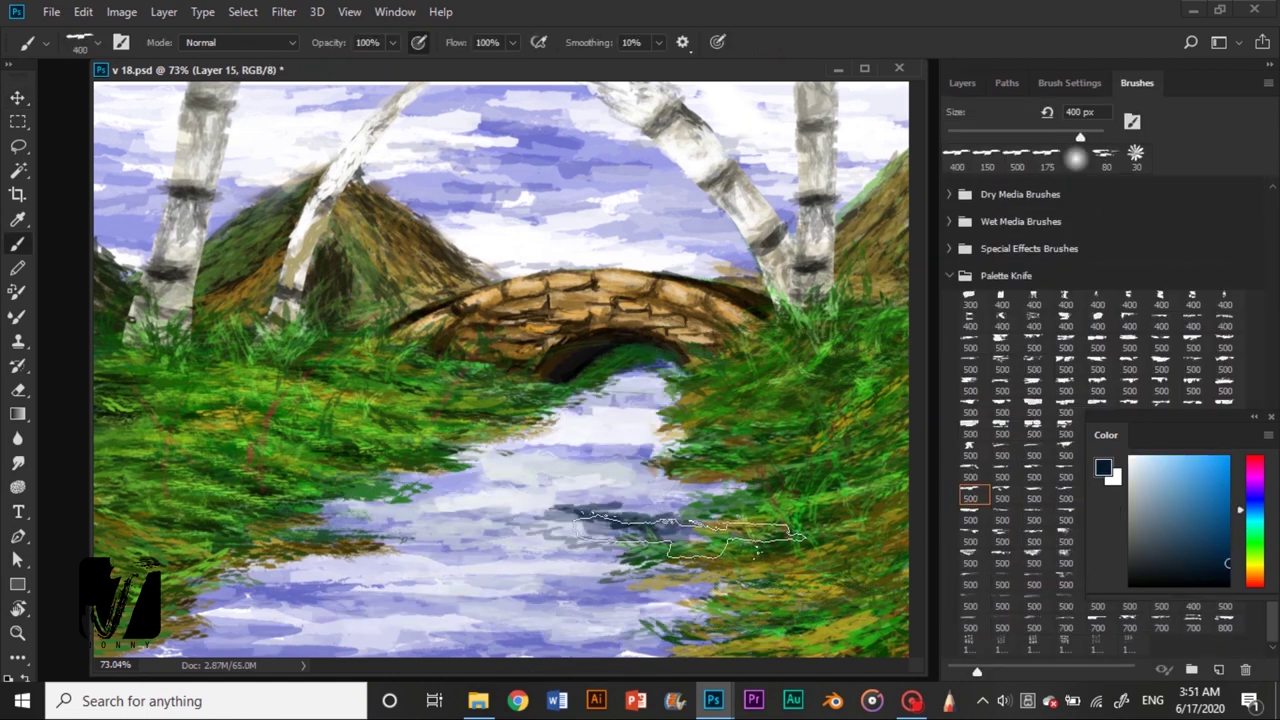
pyautogui.press(']')
pyautogui.press(']')
pyautogui.moveTo(200, 570); pyautogui.dragTo(740, 500)
pyautogui.moveTo(360, 490); pyautogui.dragTo(690, 430)
pyautogui.moveTo(460, 630); pyautogui.dragTo(710, 620)
pyautogui.moveTo(750, 490)
pyautogui.mouseDown()
pyautogui.moveTo(505, 545)
pyautogui.moveTo(700, 480)
pyautogui.mouseUp()
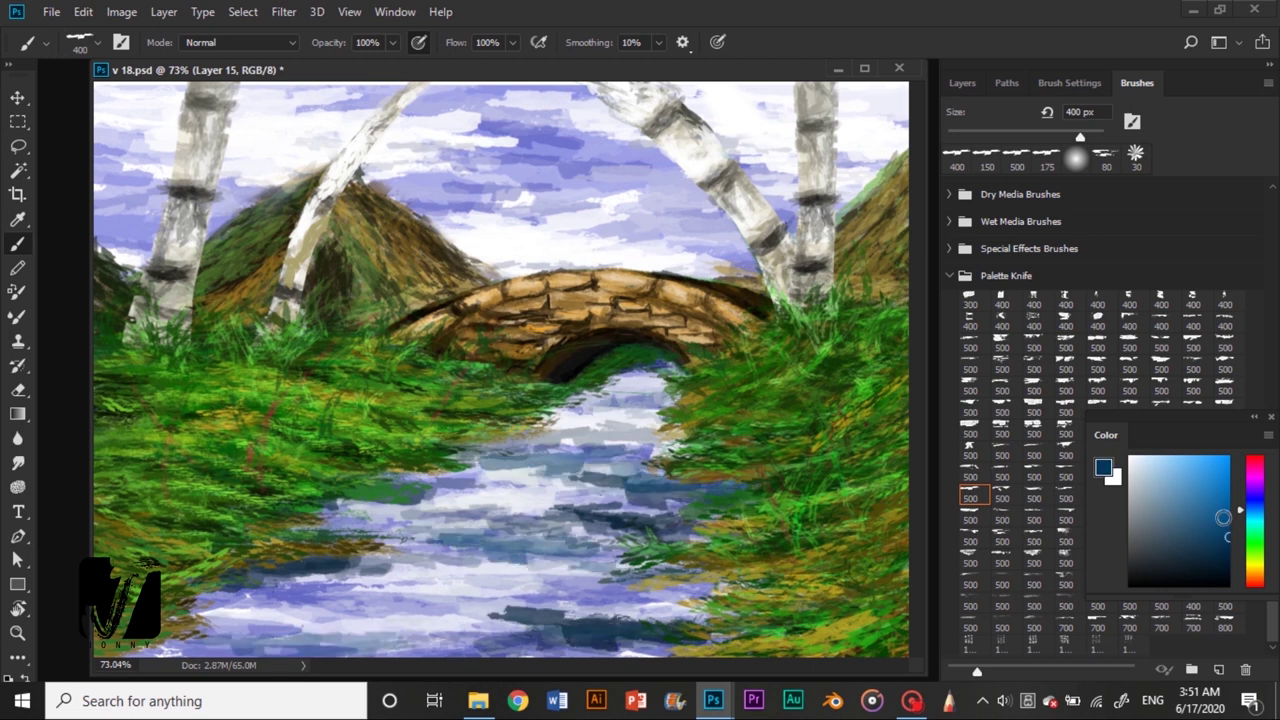
# Lay lighter blue strokes across the middle of the river
pyautogui.keyDown('alt'); pyautogui.click(560, 440); pyautogui.keyUp('alt')
pyautogui.moveTo(480, 420); pyautogui.dragTo(710, 380)
pyautogui.moveTo(720, 520); pyautogui.dragTo(403, 540)
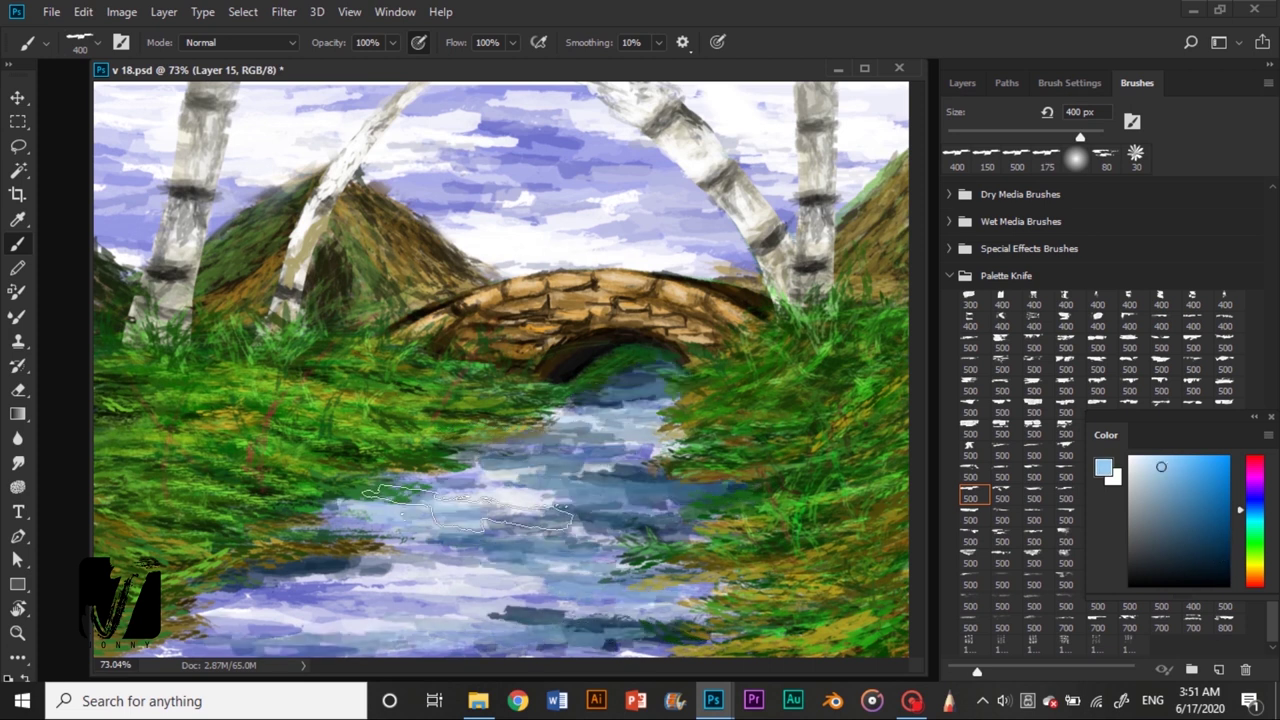
pyautogui.moveTo(320, 500); pyautogui.dragTo(690, 520)
pyautogui.keyDown('alt'); pyautogui.click(600, 420); pyautogui.keyUp('alt')
pyautogui.press('e')
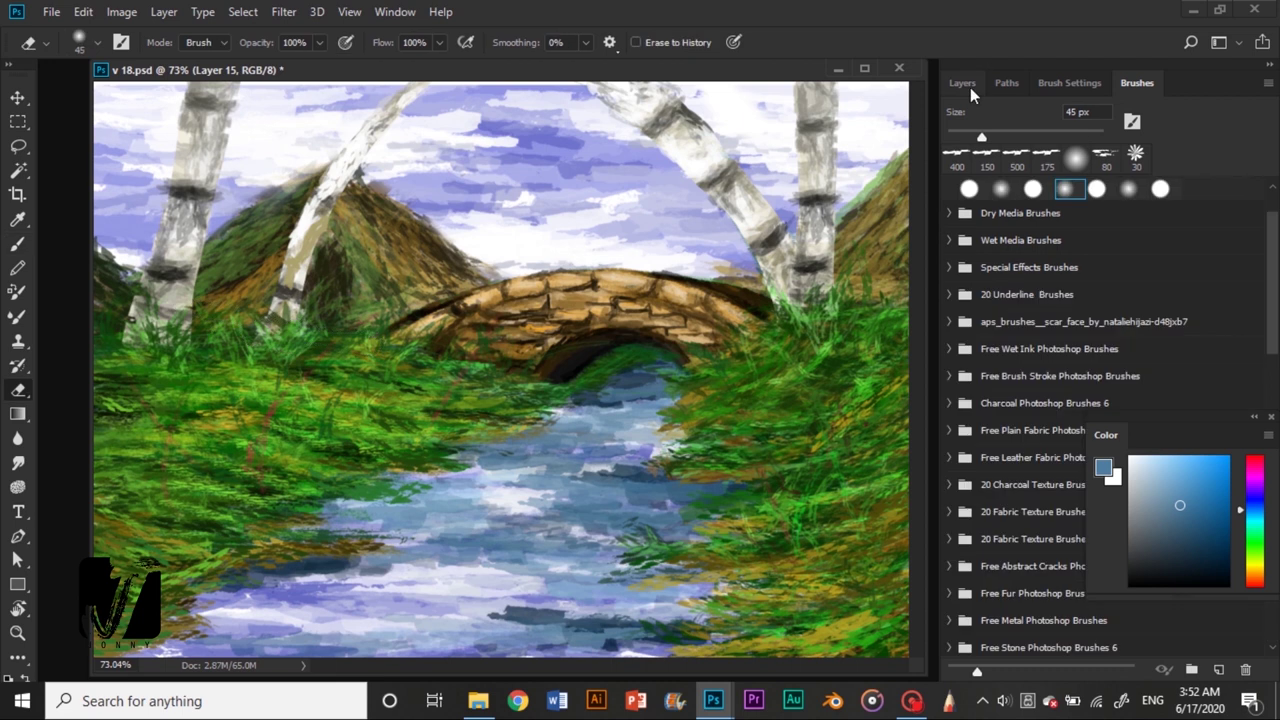
# Hide the leftmost birch layer (Layer 8 copy) and add a new layer above Layer 7
pyautogui.click(962, 83)
pyautogui.click(955, 367)
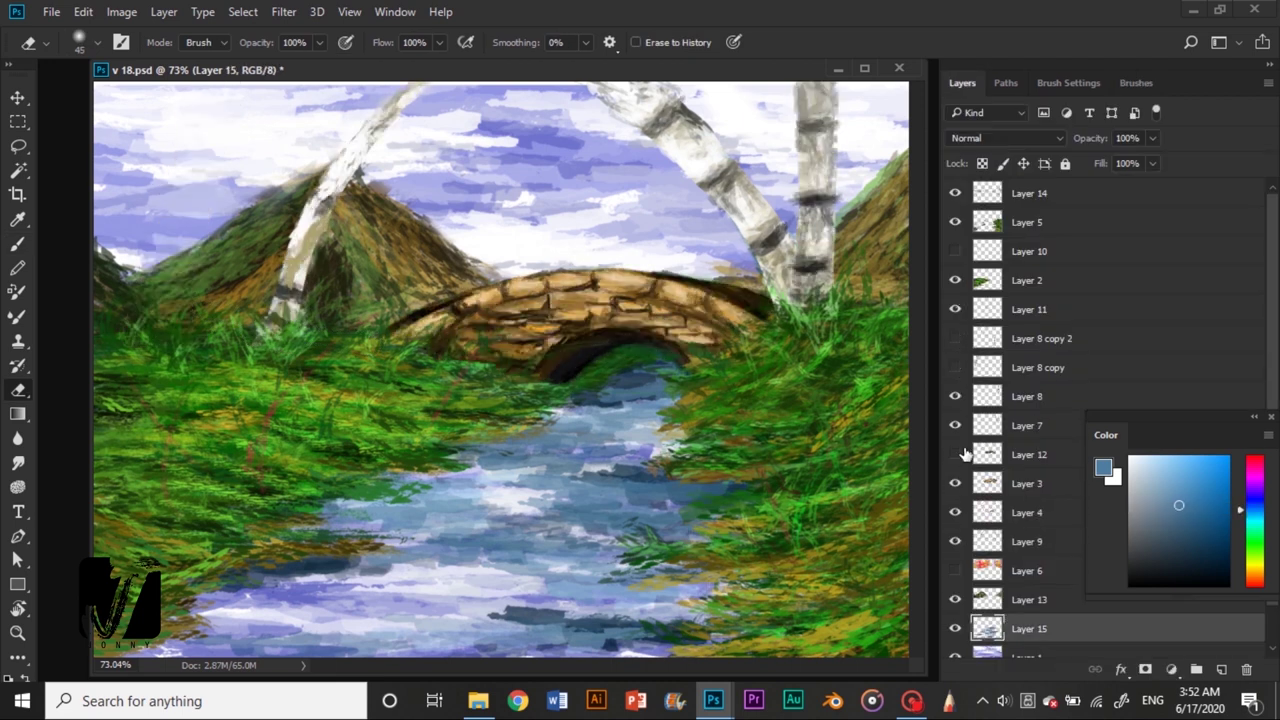
pyautogui.click(1026, 425)
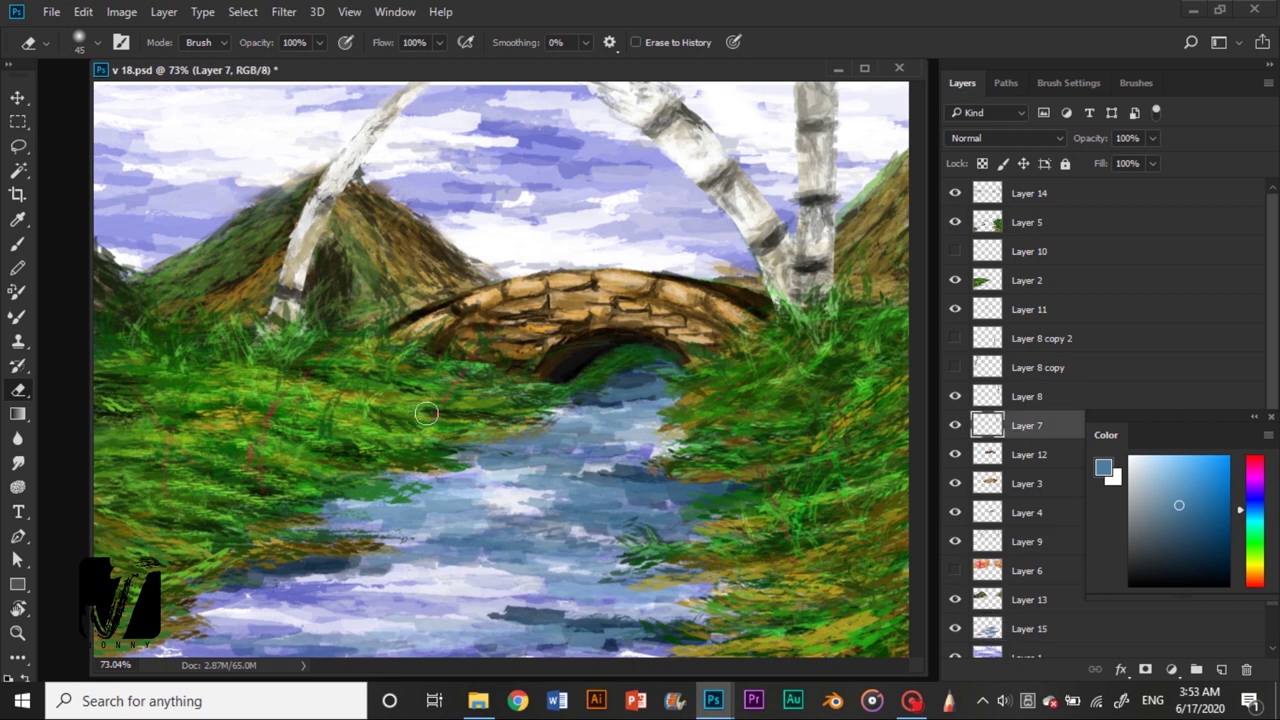
pyautogui.click(1222, 669)
# Paint broad white foam strokes across the river with a palette knife brush
pyautogui.click(1136, 82)
pyautogui.press('d')
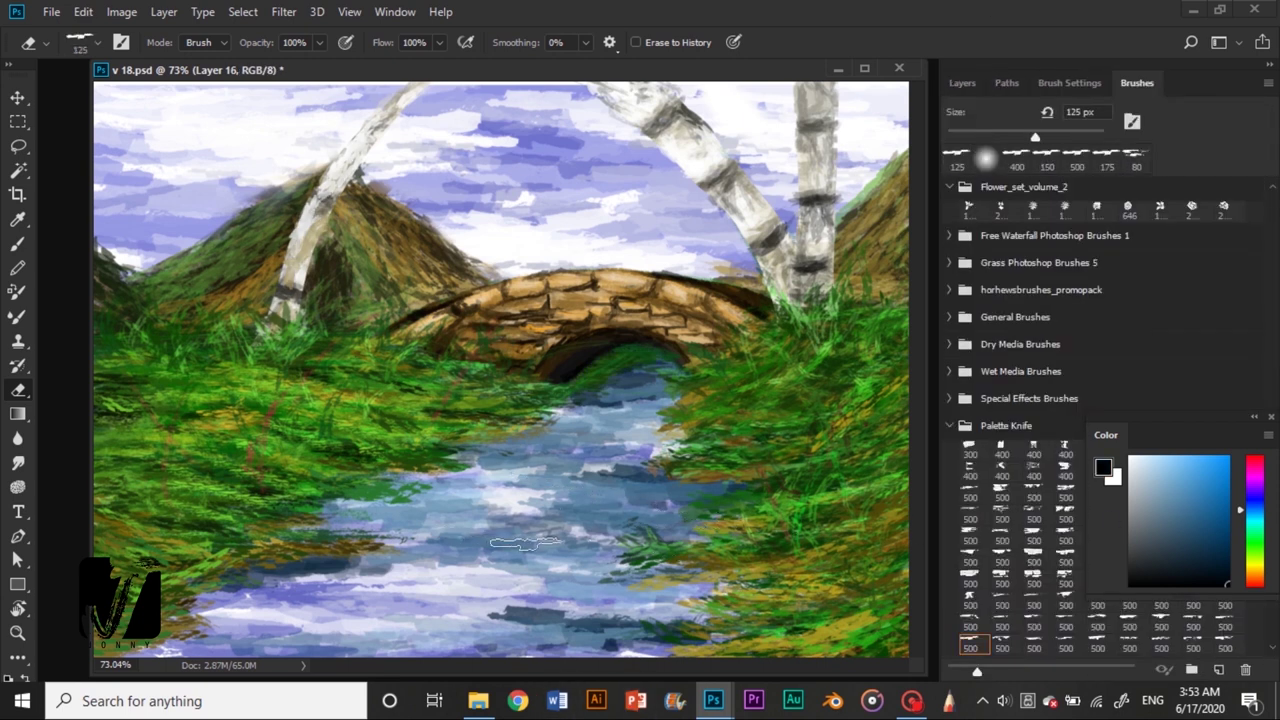
pyautogui.click(962, 82)
pyautogui.press('b')
pyautogui.press('x')
pyautogui.press(']')
pyautogui.press(']')
pyautogui.press(']')
pyautogui.moveTo(430, 455)
pyautogui.mouseDown()
pyautogui.moveTo(660, 405)
pyautogui.moveTo(382, 520)
pyautogui.moveTo(700, 610)
pyautogui.mouseUp()
pyautogui.moveTo(500, 640); pyautogui.dragTo(260, 505)
pyautogui.moveTo(540, 500)
pyautogui.mouseDown()
pyautogui.moveTo(676, 541)
pyautogui.moveTo(300, 515)
pyautogui.mouseUp()
# Add more light strokes across the river and pick a light blue colour
pyautogui.press('e')
pyautogui.press('b')
pyautogui.moveTo(580, 380); pyautogui.dragTo(700, 500)
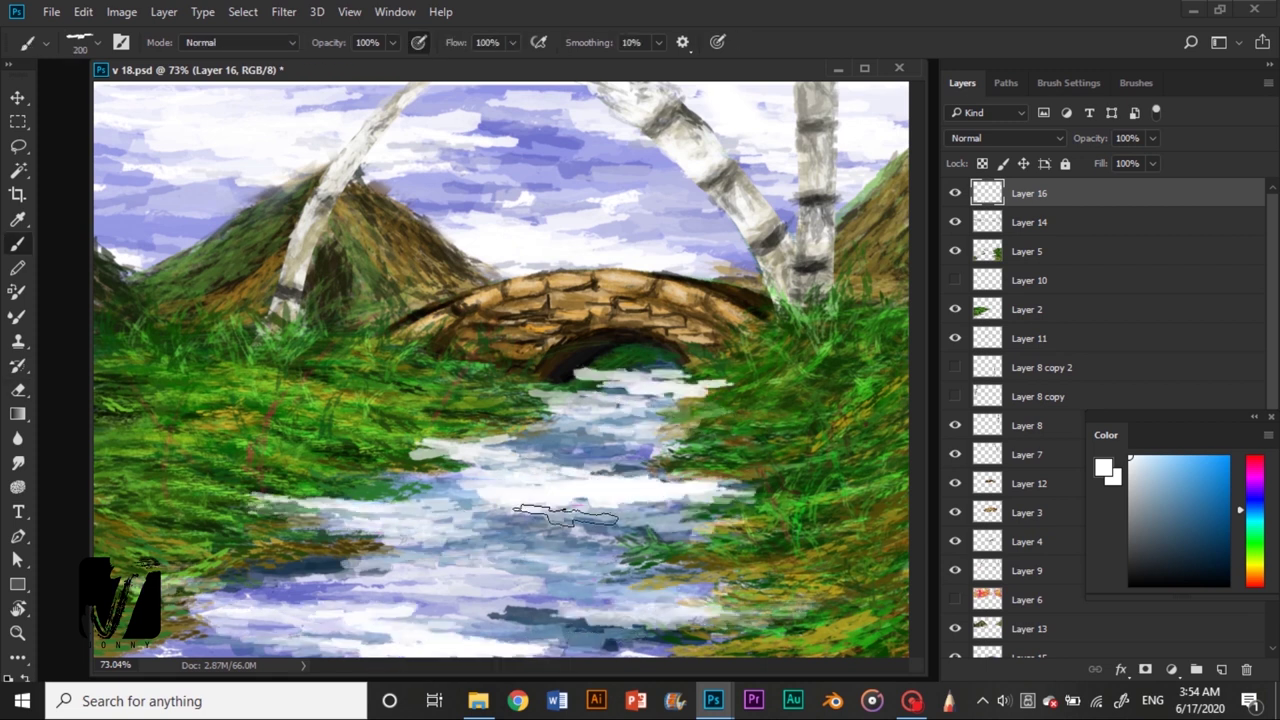
pyautogui.moveTo(380, 590); pyautogui.dragTo(750, 600)
pyautogui.keyDown('alt'); pyautogui.click(614, 491); pyautogui.keyUp('alt')
# Paint dark navy accent strokes in the river water
pyautogui.press('e')
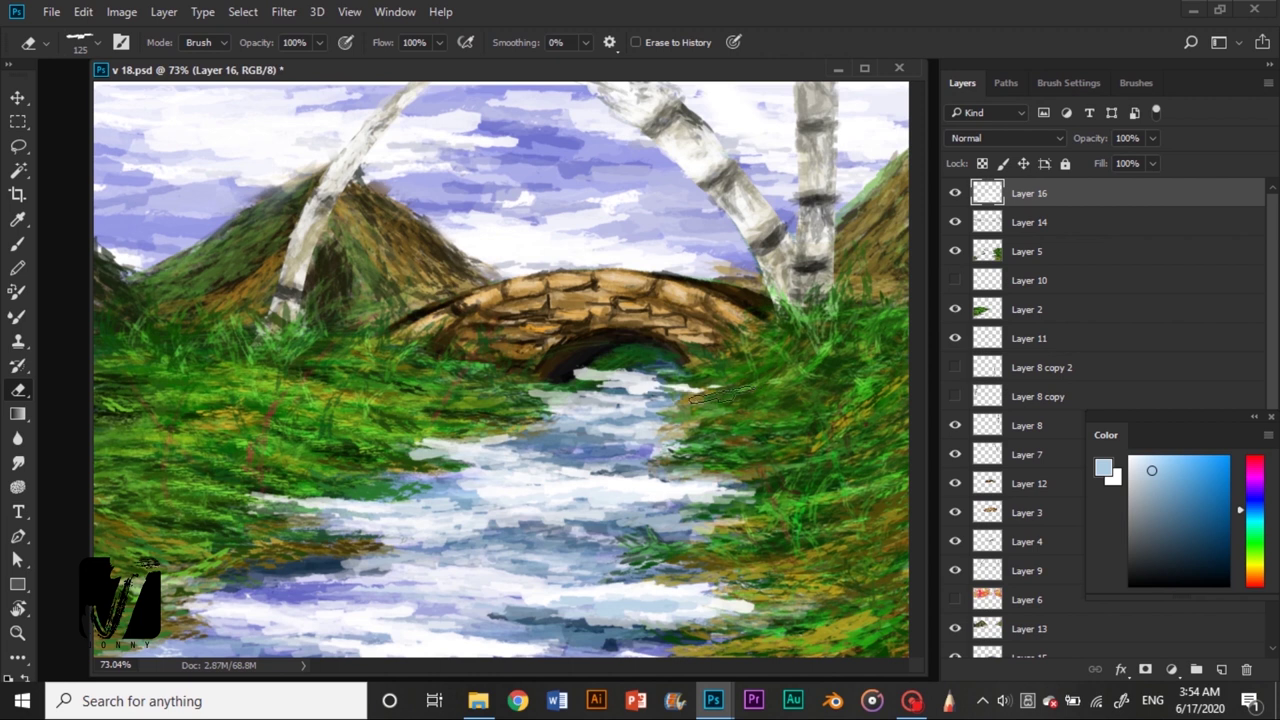
pyautogui.press('b')
pyautogui.keyDown('alt'); pyautogui.click(435, 452); pyautogui.keyUp('alt')
pyautogui.moveTo(435, 452); pyautogui.dragTo(600, 565)
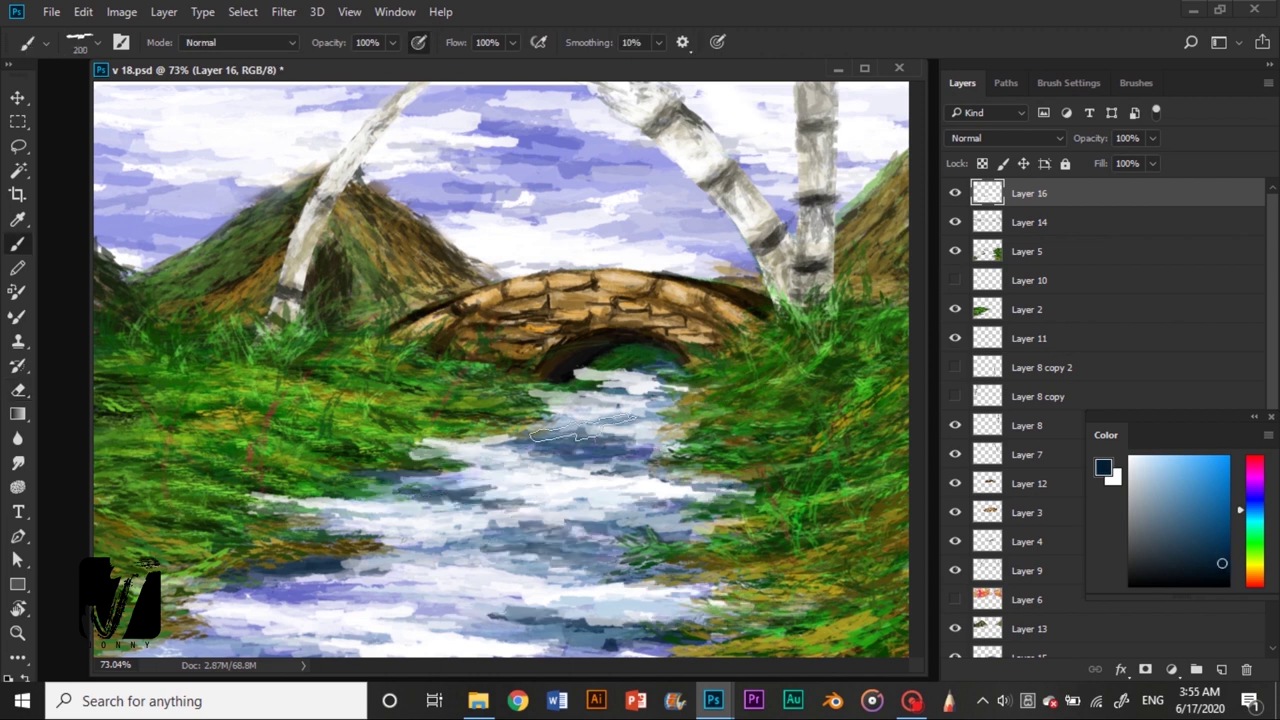
pyautogui.moveTo(560, 630); pyautogui.dragTo(640, 420)
# Set white as the paint colour, zoom in on the left birch, and select Layer 14
pyautogui.press('e')
pyautogui.press('b')
pyautogui.keyDown('alt'); pyautogui.click(670, 510); pyautogui.keyUp('alt')
pyautogui.hotkey('ctrl', '-')
pyautogui.hotkey('ctrl', '-')
pyautogui.hotkey('ctrl', '-')
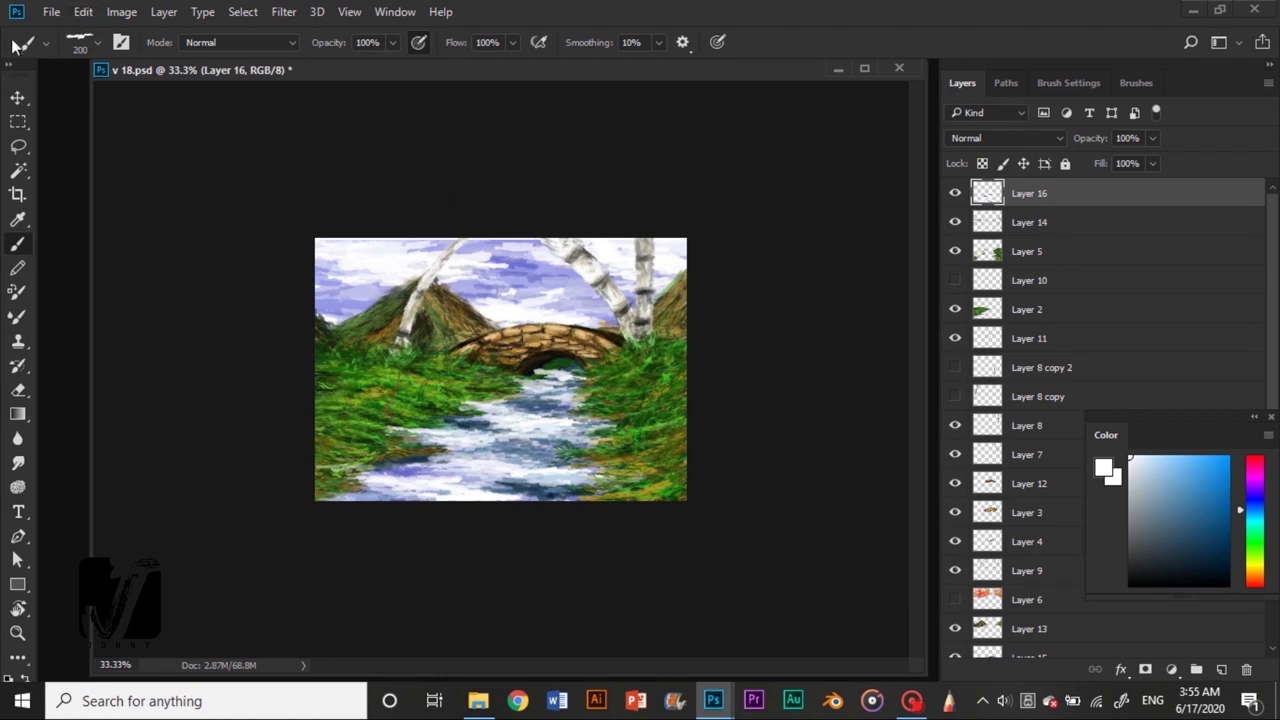
pyautogui.hotkey('ctrl', '1')
pyautogui.click(1029, 222)
# Choose a thin brush and create a new layer for birch branches
pyautogui.click(1068, 82)
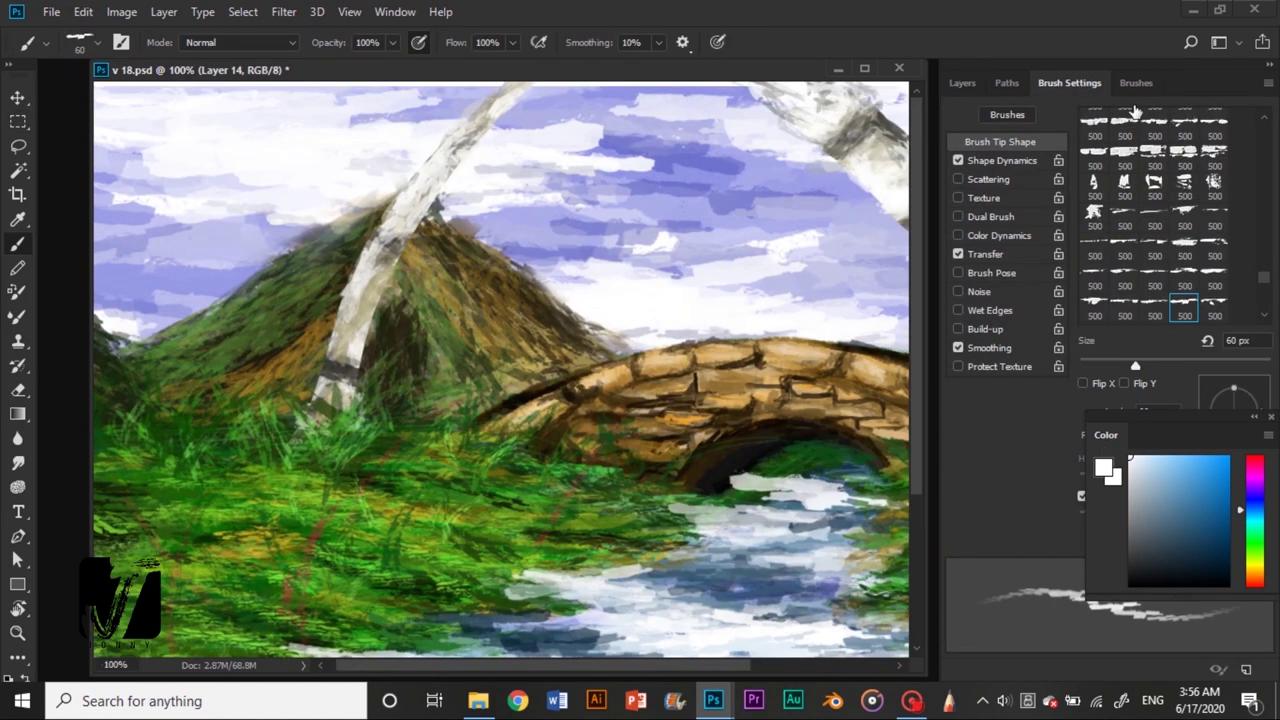
pyautogui.click(1136, 82)
pyautogui.keyDown('alt'); pyautogui.click(300, 343); pyautogui.keyUp('alt')
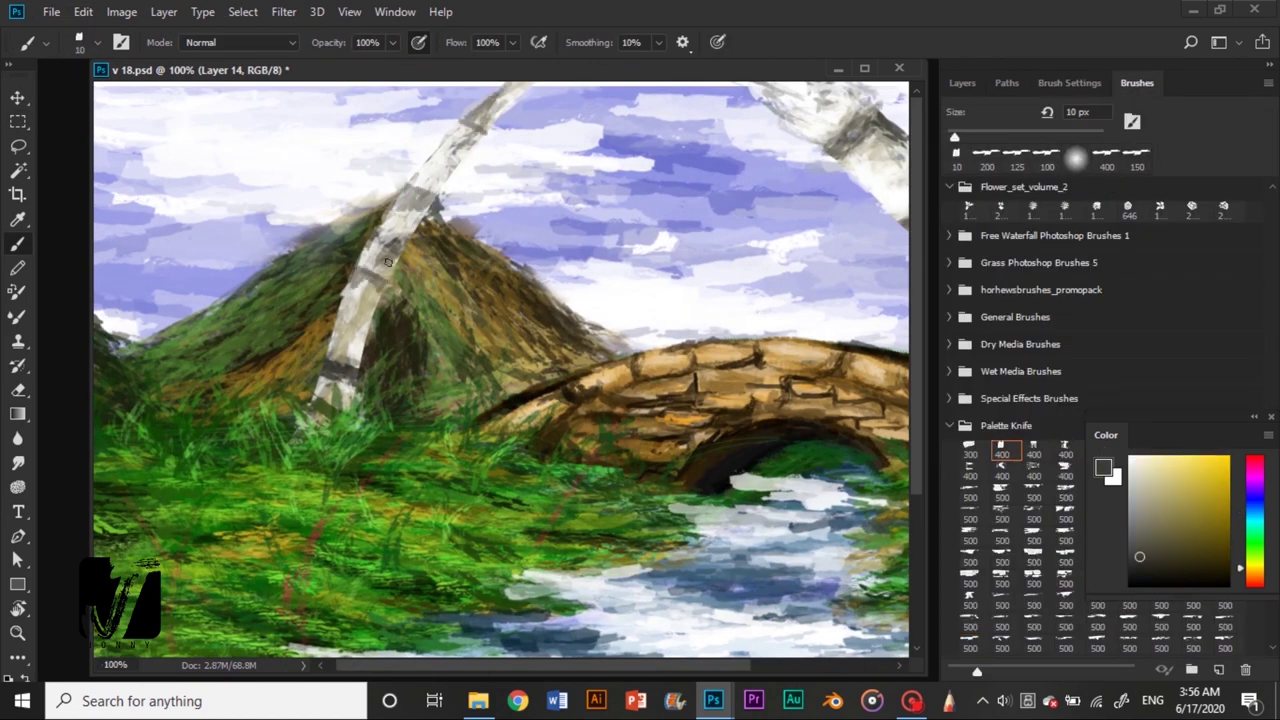
pyautogui.hotkey('ctrl', '0')
pyautogui.click(962, 82)
pyautogui.hotkey('ctrl', 'shift', 'alt', 'n')
# Draw dark branches and twigs off the leaning birch, including one reaching up-left
pyautogui.moveTo(357, 160); pyautogui.dragTo(486, 101)
pyautogui.moveTo(433, 127); pyautogui.dragTo(490, 134)
pyautogui.moveTo(360, 158); pyautogui.dragTo(497, 88)
pyautogui.moveTo(441, 125); pyautogui.dragTo(487, 131)
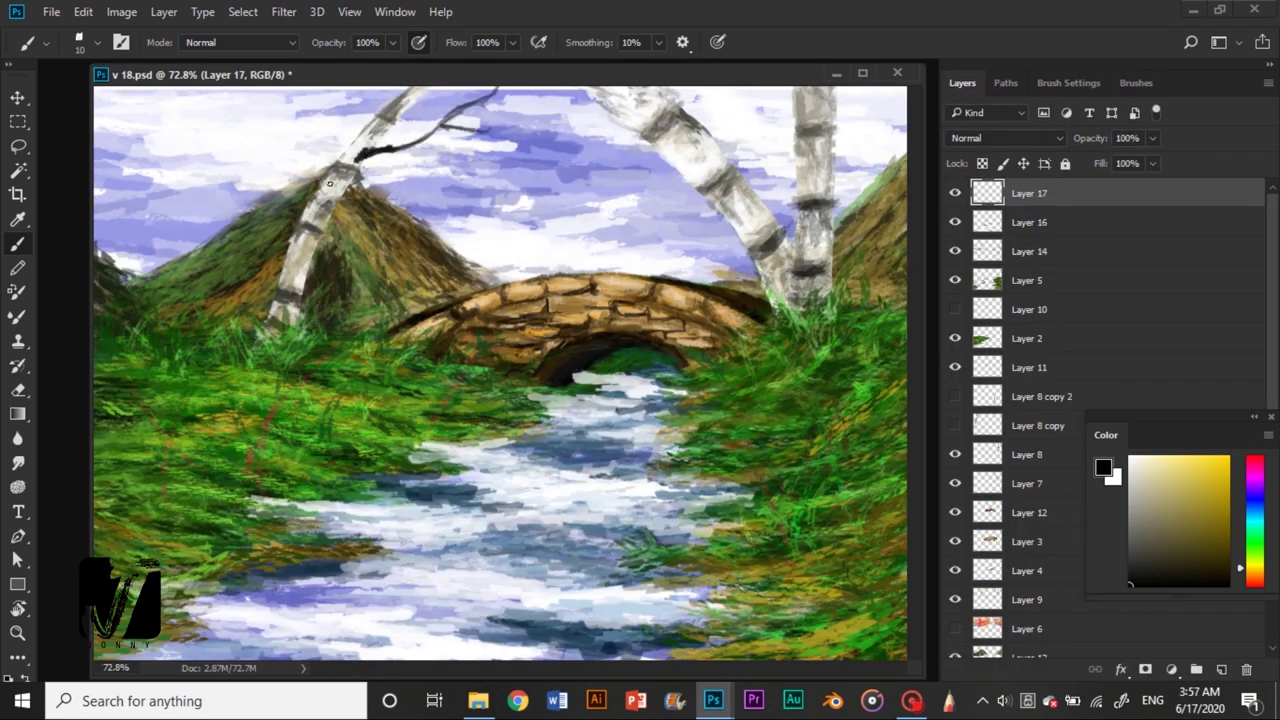
pyautogui.moveTo(329, 183); pyautogui.dragTo(216, 100)
pyautogui.moveTo(280, 148); pyautogui.dragTo(272, 98)
# Paint black branches in the sky between the two birch trees
pyautogui.click(1143, 571)
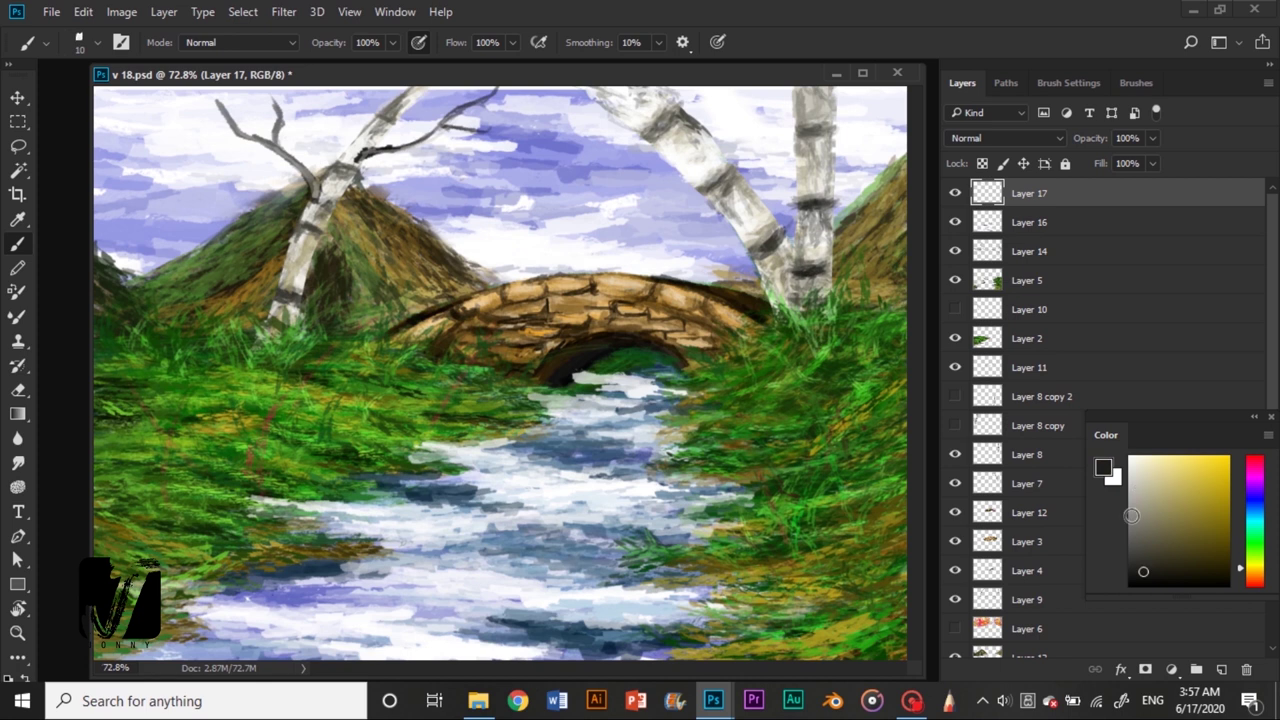
pyautogui.click(1139, 584)
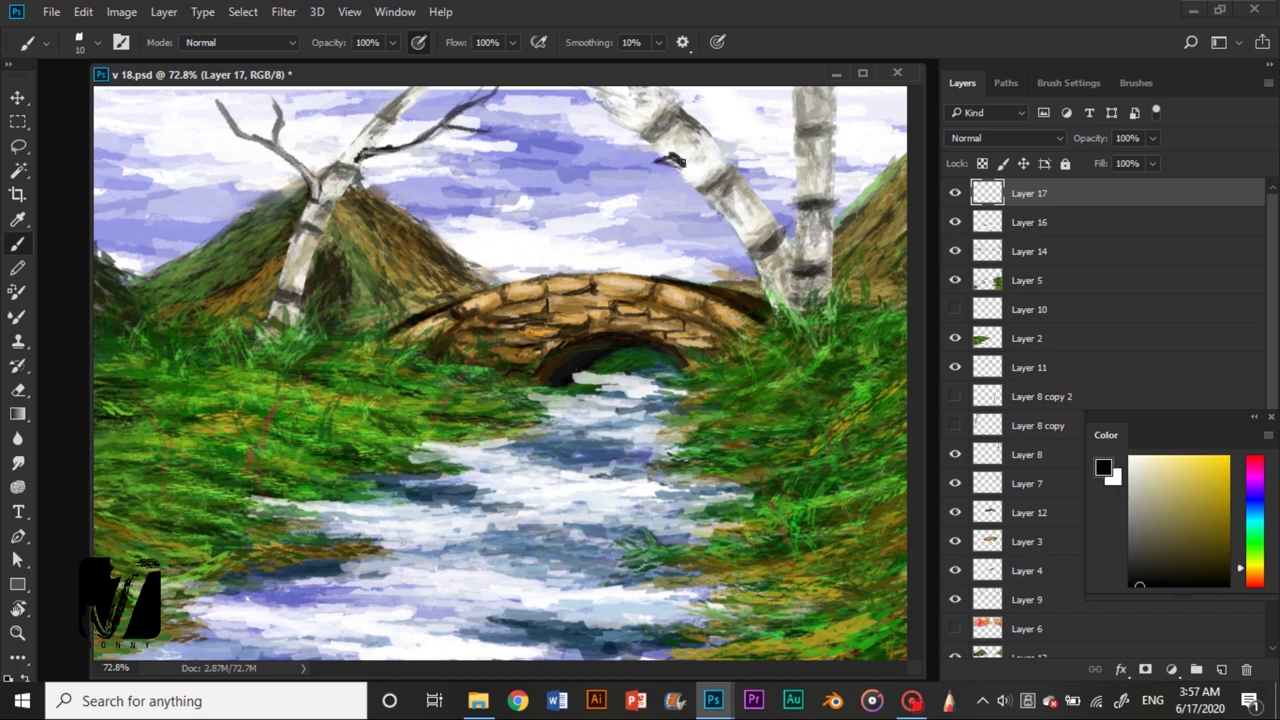
pyautogui.moveTo(686, 157); pyautogui.dragTo(525, 232)
pyautogui.moveTo(577, 150); pyautogui.dragTo(612, 200)
pyautogui.moveTo(668, 156)
pyautogui.mouseDown()
pyautogui.moveTo(616, 205)
pyautogui.moveTo(578, 150)
pyautogui.mouseUp()
# Erase the tail of a dark stroke and paint grey strokes on the right birch
pyautogui.press('e')
pyautogui.press('[')
pyautogui.press('[')
pyautogui.press('[')
pyautogui.moveTo(545, 232); pyautogui.dragTo(516, 229)
pyautogui.press('b')
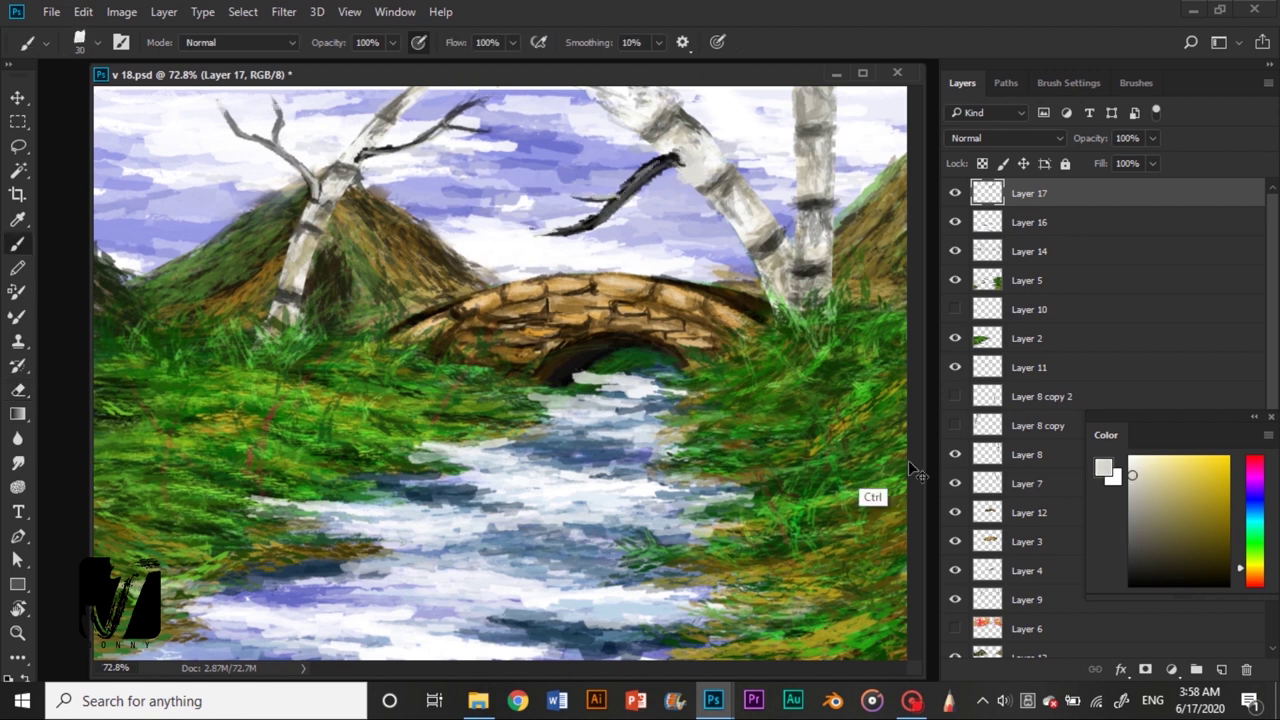
pyautogui.keyDown('alt'); pyautogui.click(695, 170); pyautogui.keyUp('alt')
pyautogui.moveTo(800, 155); pyautogui.dragTo(684, 255)
pyautogui.moveTo(692, 88); pyautogui.dragTo(675, 102)
# Hide the branch-sketch Layer 17 and add a new empty layer for the birds
pyautogui.click(955, 193)
pyautogui.hotkey('ctrl', 'shift', 'alt', 'n')
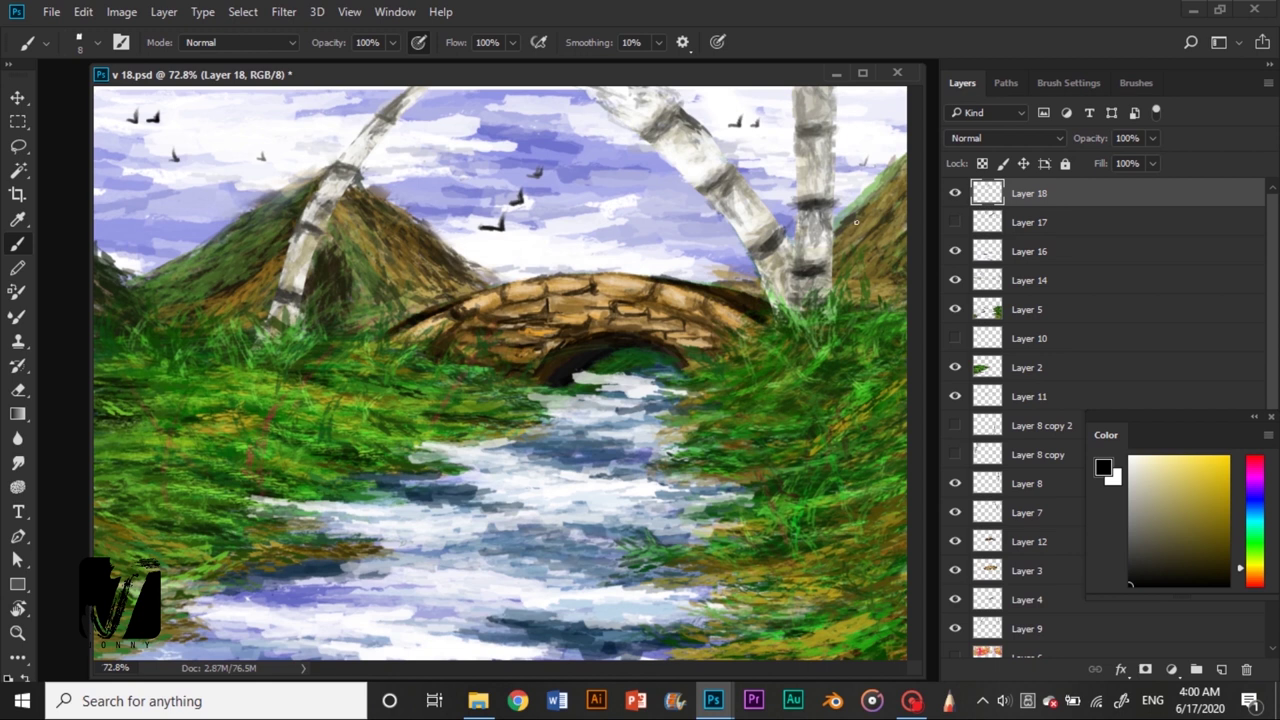
pyautogui.press('e')
pyautogui.click(1030, 251)
# Select Layer 18 and pick dark and bright green tones with a larger brush
pyautogui.hotkey('ctrl', '-')
pyautogui.hotkey('ctrl', '-')
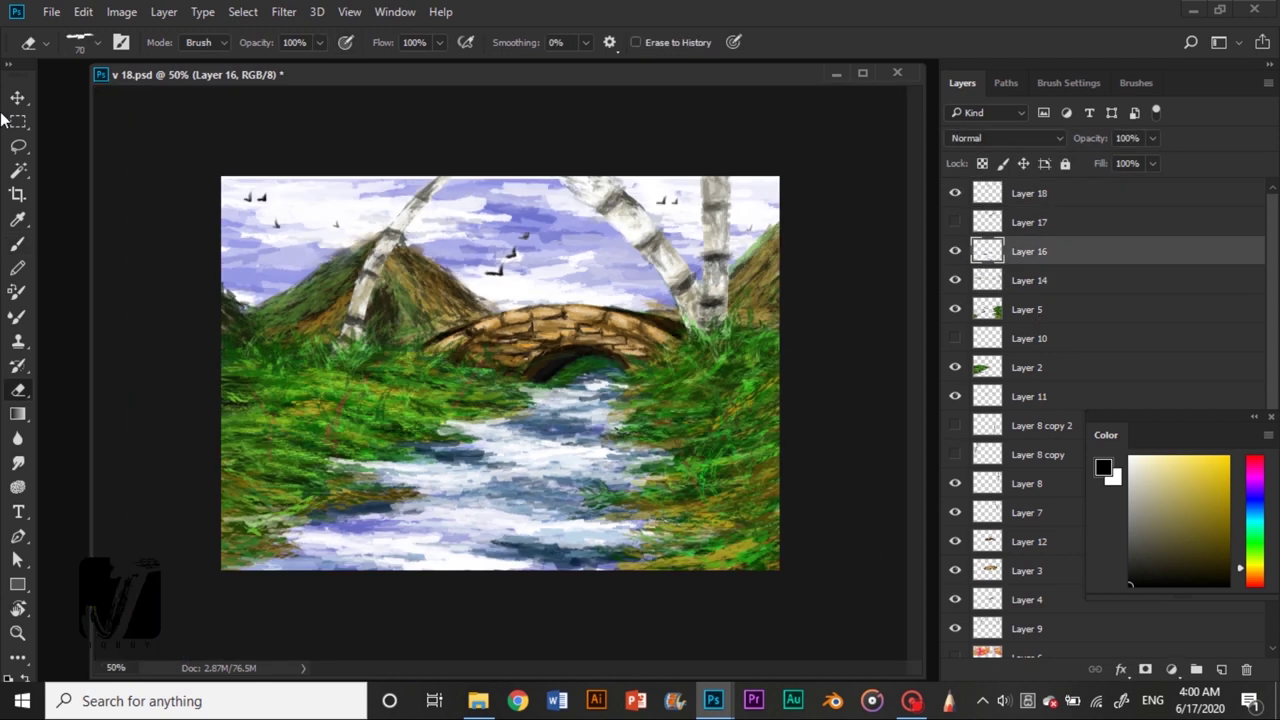
pyautogui.click(1030, 193)
pyautogui.press('b')
pyautogui.click(1136, 83)
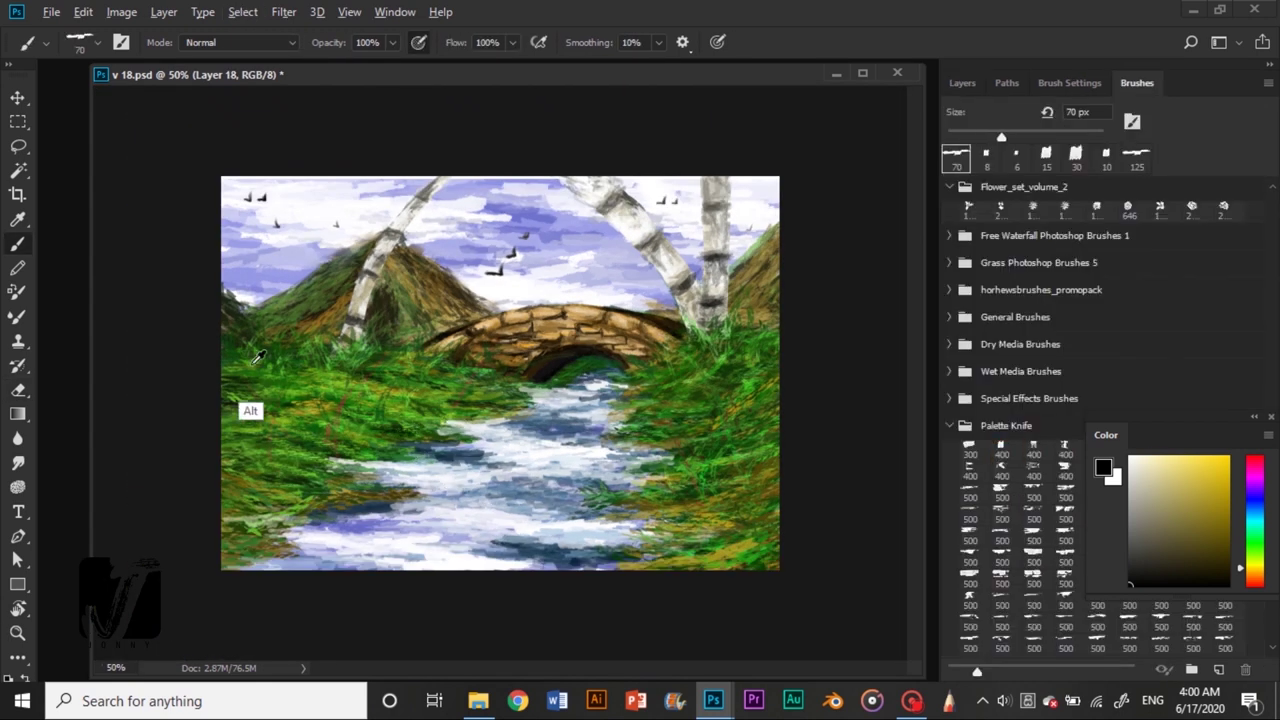
pyautogui.keyDown('alt'); pyautogui.click(270, 395); pyautogui.keyUp('alt')
pyautogui.press(']')
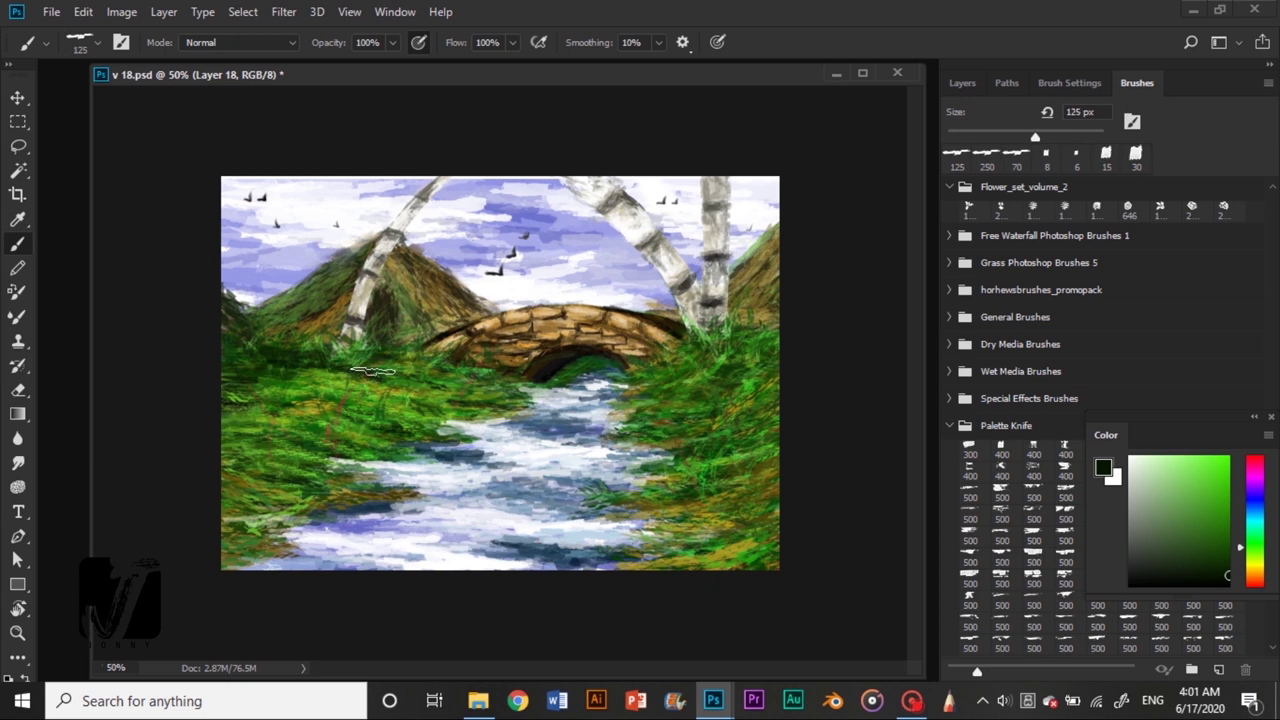
pyautogui.click(1214, 477)
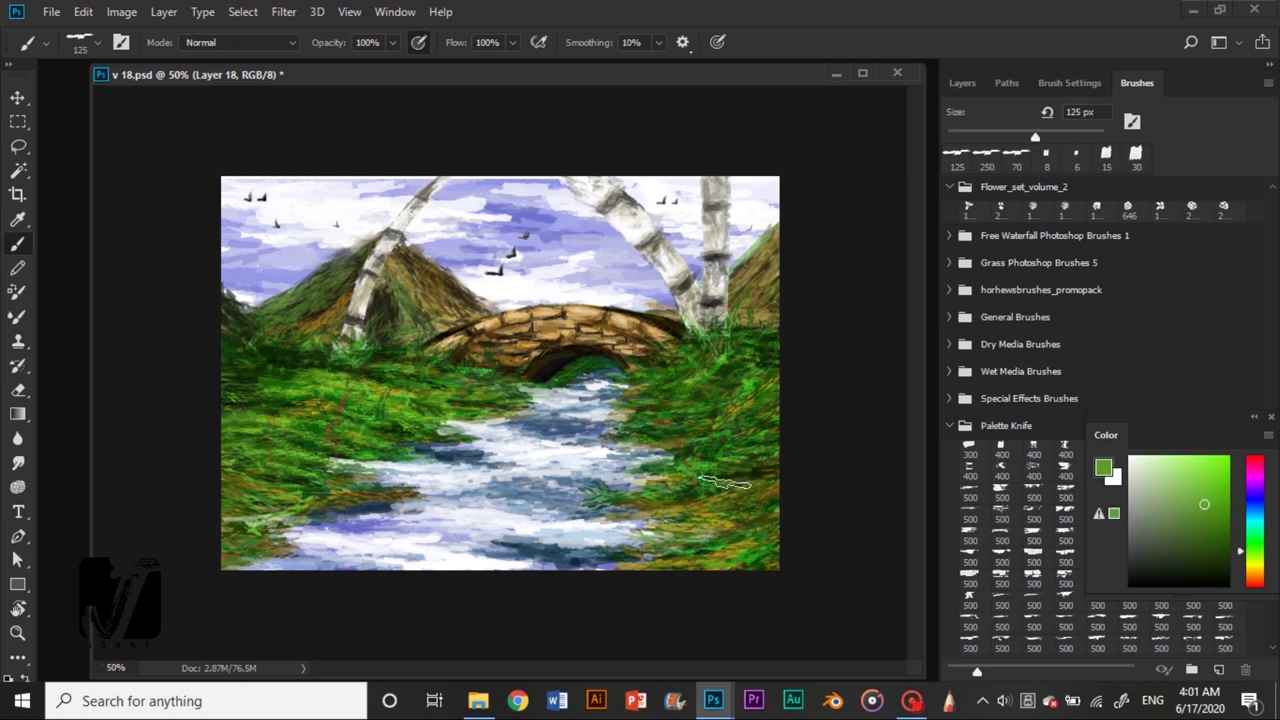
pyautogui.click(962, 83)
# Pick orange, dark brown and golden yellow bank colours with a smaller brush
pyautogui.keyDown('alt'); pyautogui.click(298, 351); pyautogui.keyUp('alt')
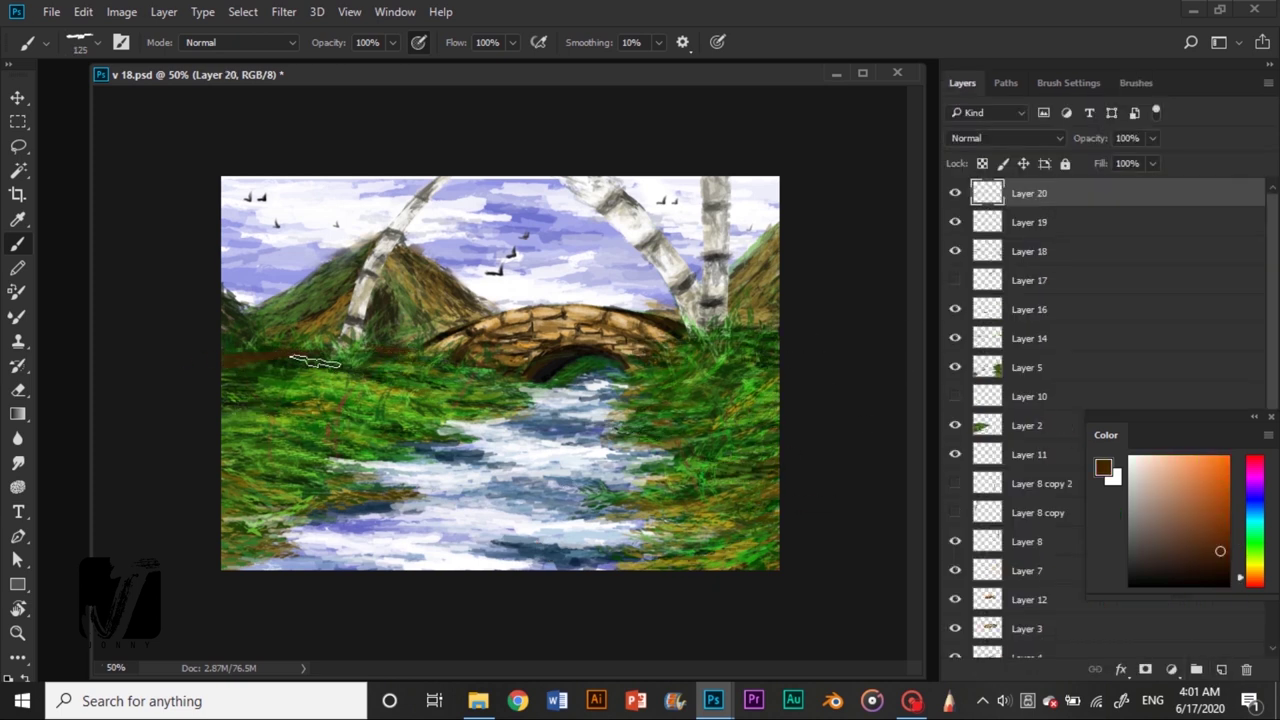
pyautogui.press('[')
pyautogui.press('[')
pyautogui.press('[')
pyautogui.keyDown('alt'); pyautogui.click(392, 352); pyautogui.keyUp('alt')
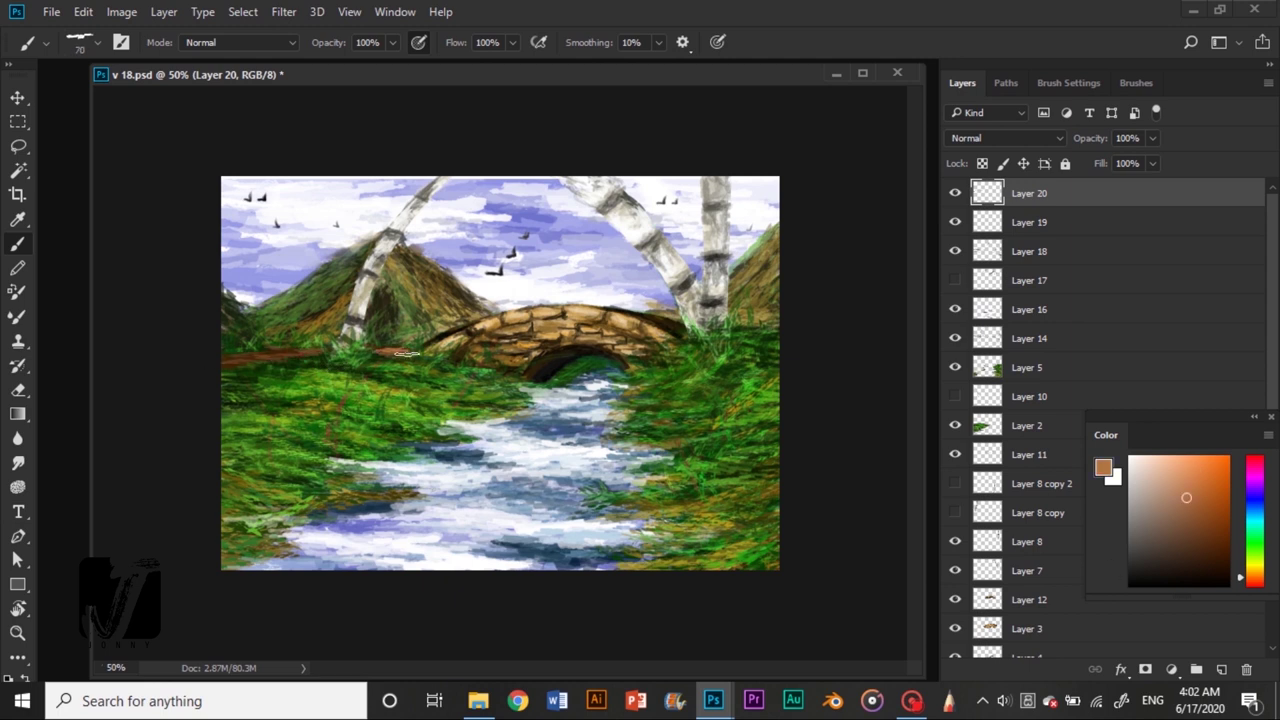
pyautogui.keyDown('alt'); pyautogui.click(250, 354); pyautogui.keyUp('alt')
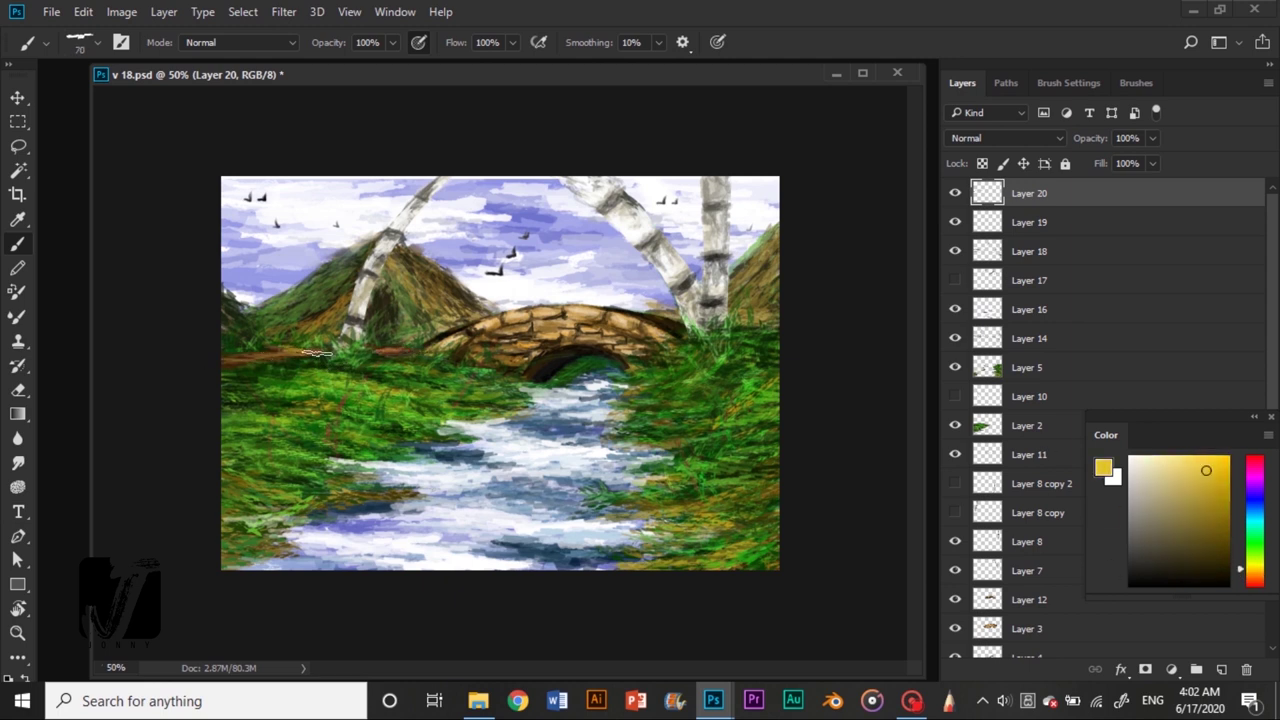
# Add a new layer and sample dark green, brown, yellow-green and bright yellow for the banks
pyautogui.click(1222, 669)
pyautogui.keyDown('alt'); pyautogui.click(415, 352); pyautogui.keyUp('alt')
pyautogui.keyDown('alt'); pyautogui.click(308, 420); pyautogui.keyUp('alt')
pyautogui.keyDown('alt'); pyautogui.click(237, 409); pyautogui.keyUp('alt')
pyautogui.keyDown('alt'); pyautogui.click(240, 362); pyautogui.keyUp('alt')
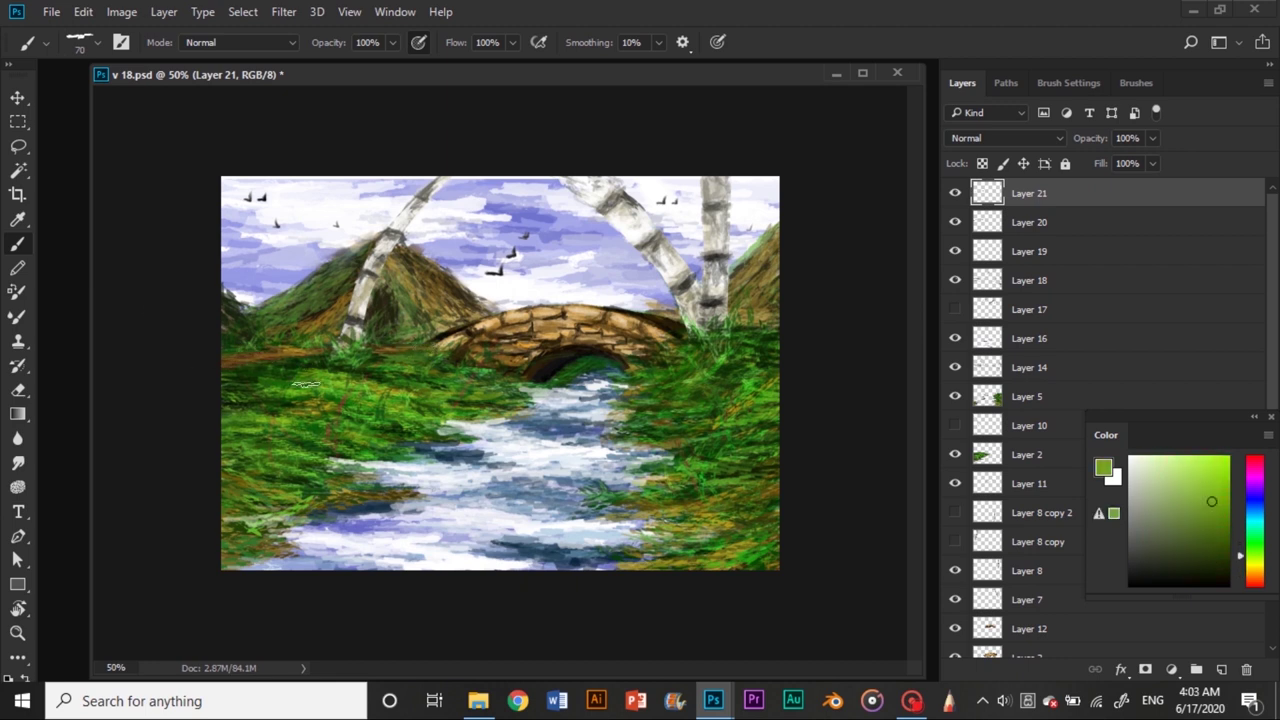
pyautogui.keyDown('alt'); pyautogui.click(305, 333); pyautogui.keyUp('alt')
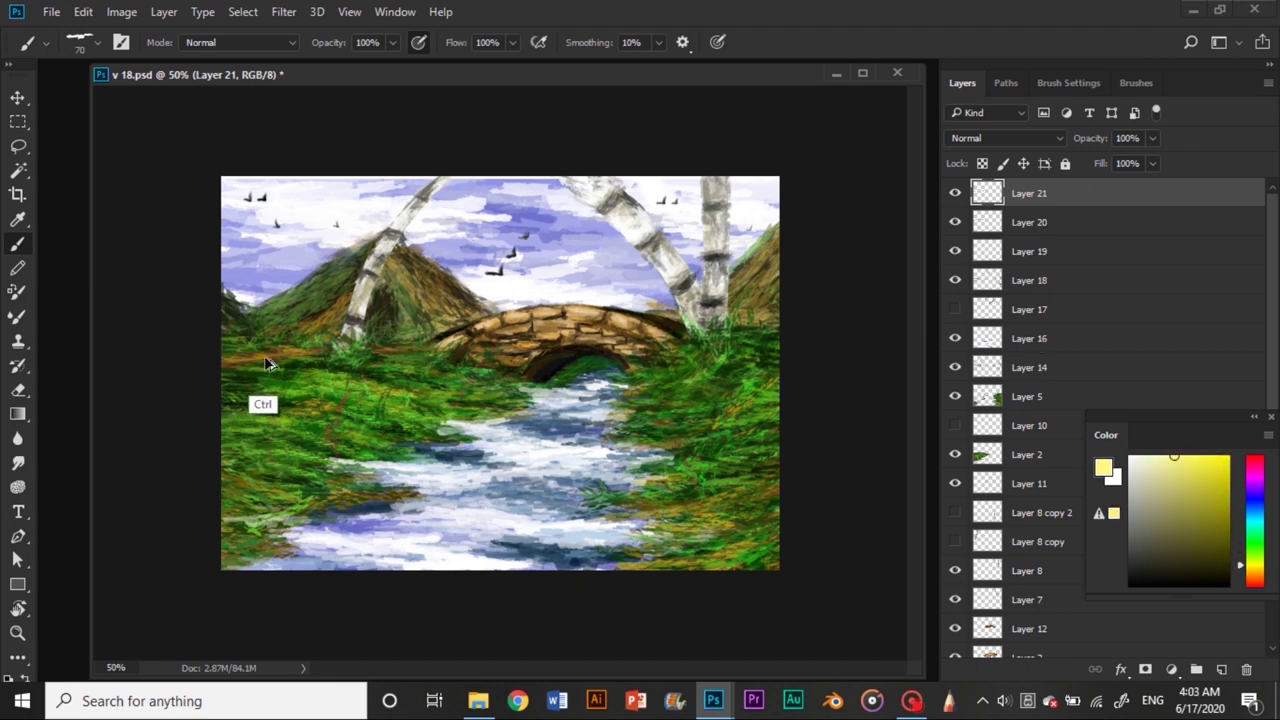
pyautogui.keyDown('alt'); pyautogui.click(420, 431); pyautogui.keyUp('alt')
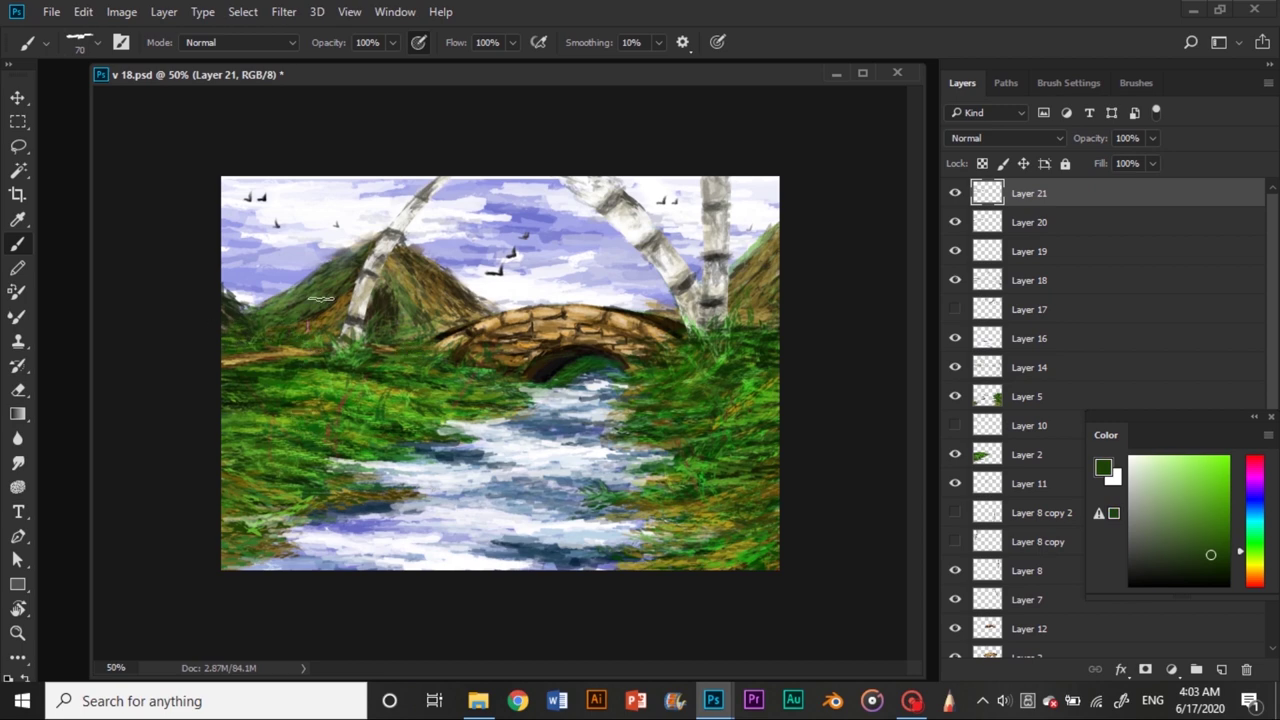